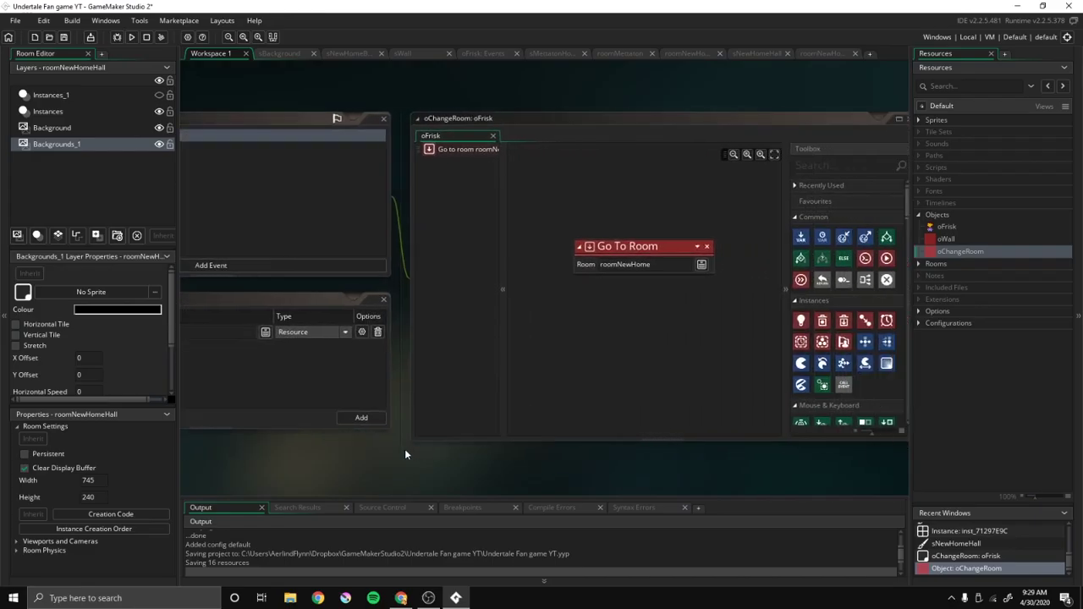
Delete the Go To Room action from oChangeRoom's oFrisk event and convert the event to GML.
{"action": "left_click", "coordinate": [250, 55]}
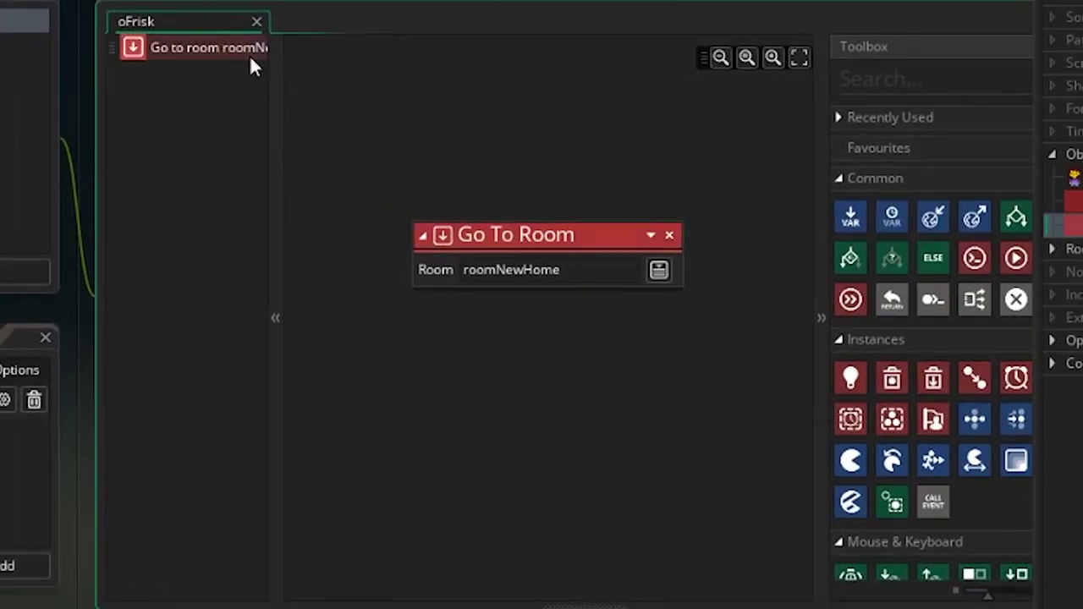
{"action": "key", "text": "Delete"}
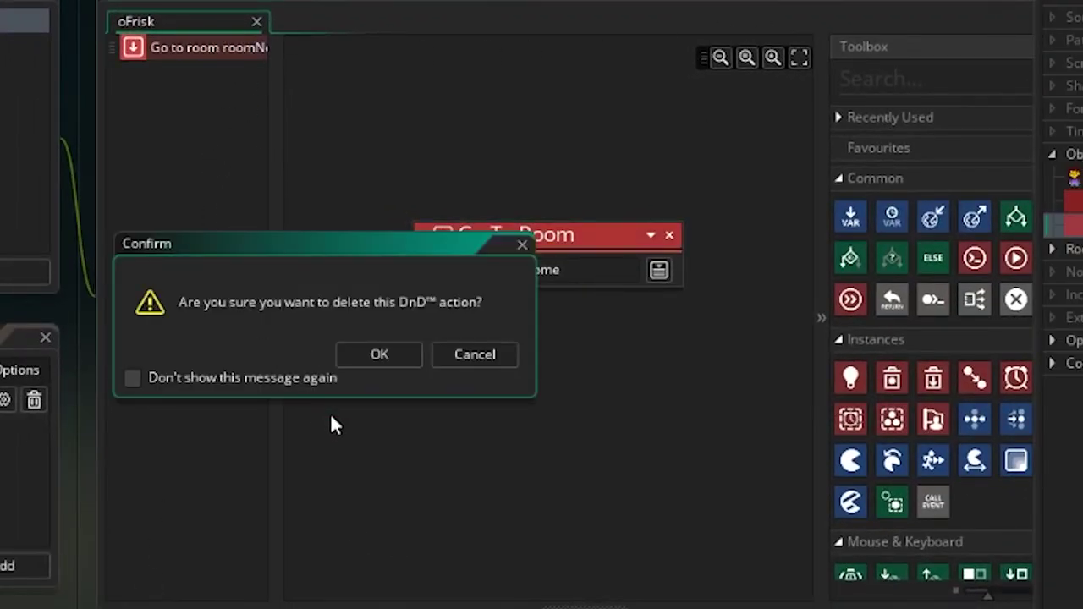
{"action": "left_click", "coordinate": [355, 356]}
{"action": "right_click", "coordinate": [479, 176]}
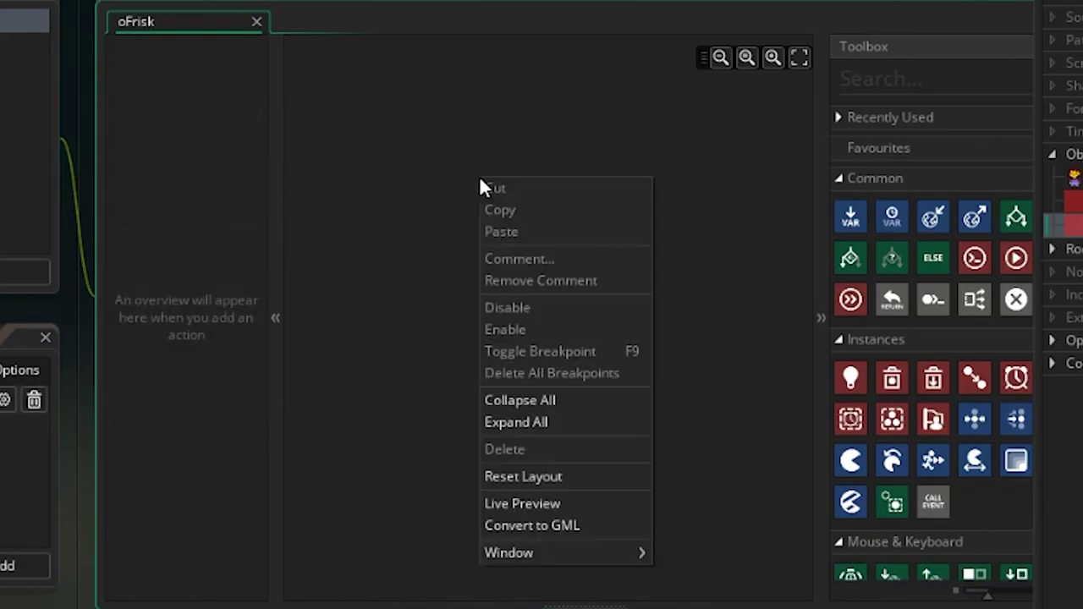
{"action": "left_click", "coordinate": [544, 523]}
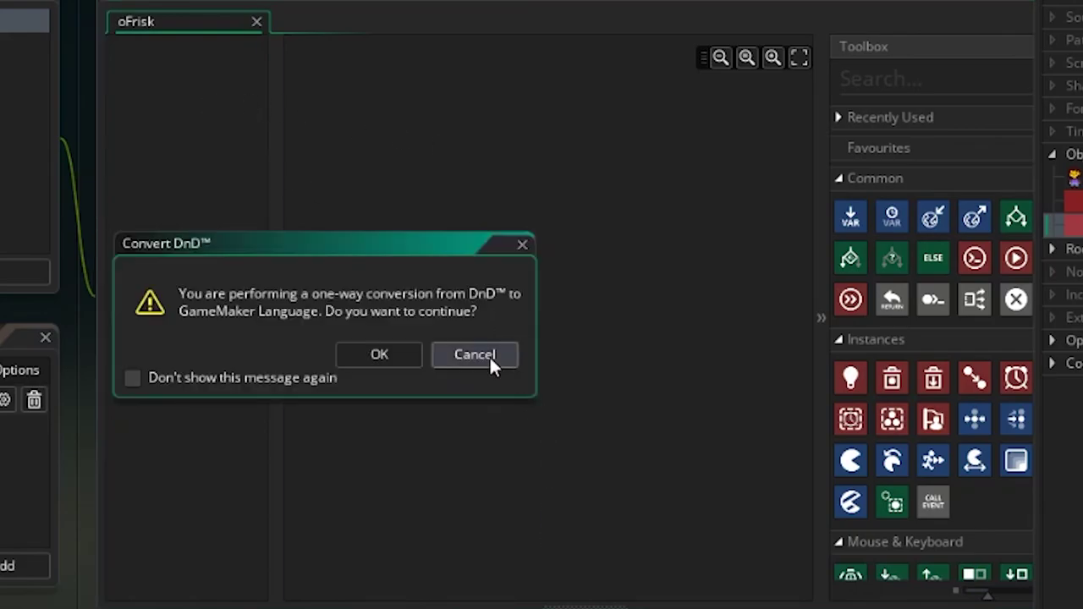
{"action": "left_click", "coordinate": [359, 351]}
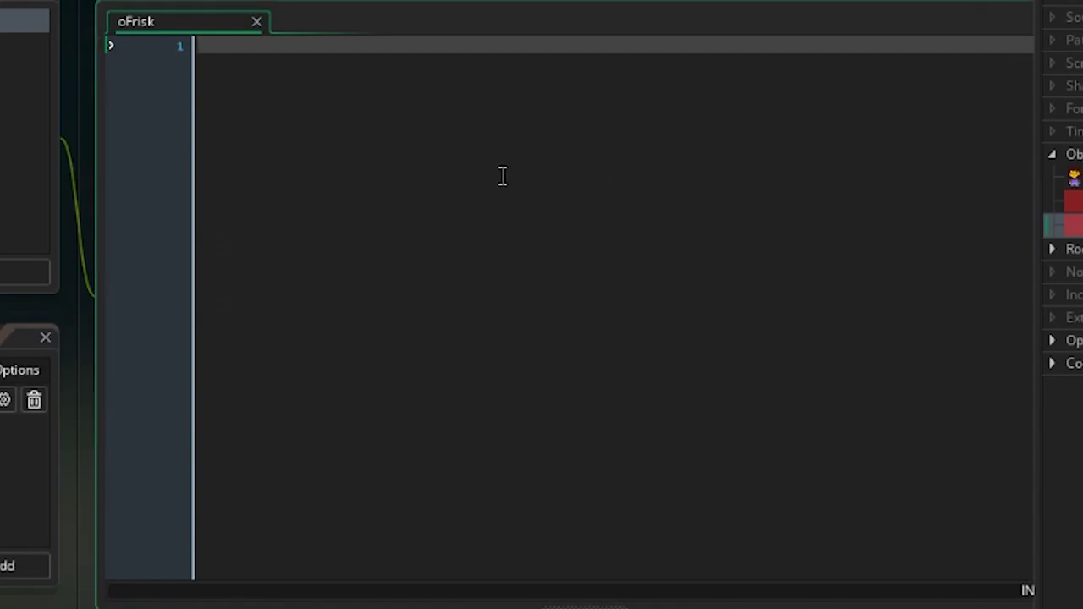
Write room_goto(goto) as the oFrisk event's code.
{"action": "scroll", "coordinate": [502, 175], "scroll_direction": "up", "scroll_amount": 4, "text": "ctrl"}
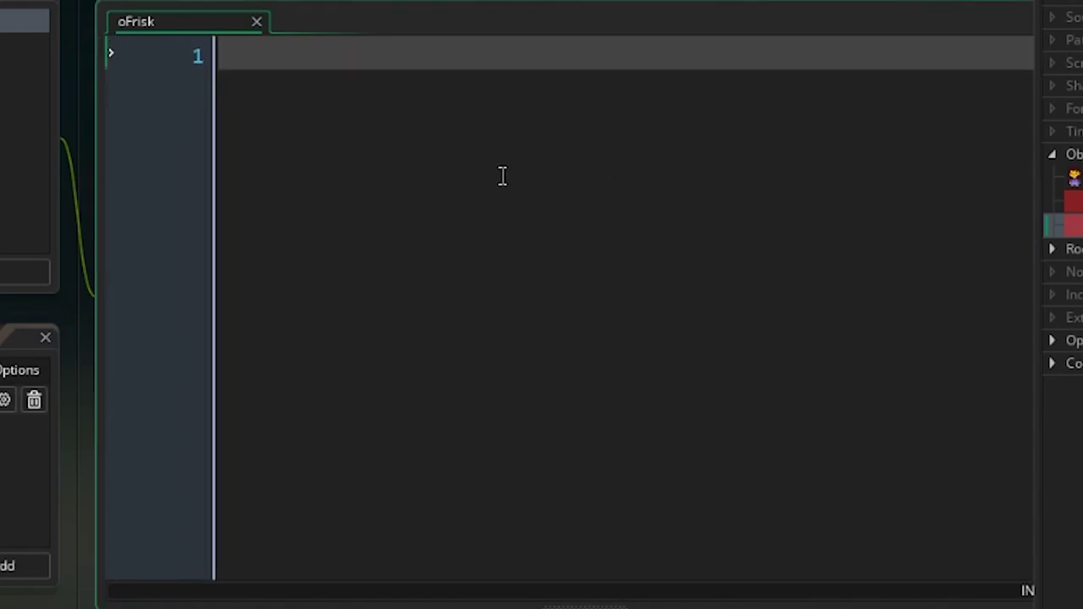
{"action": "type", "text": "room_goto"}
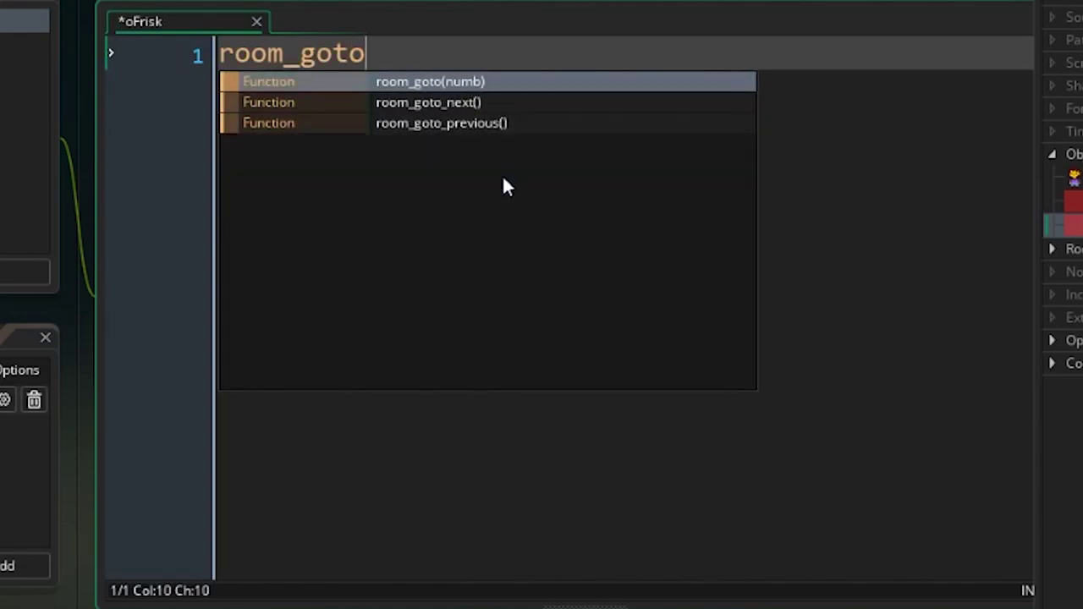
{"action": "key", "text": "Return"}
{"action": "key", "text": "Left"}
{"action": "type", "text": "_room)"}
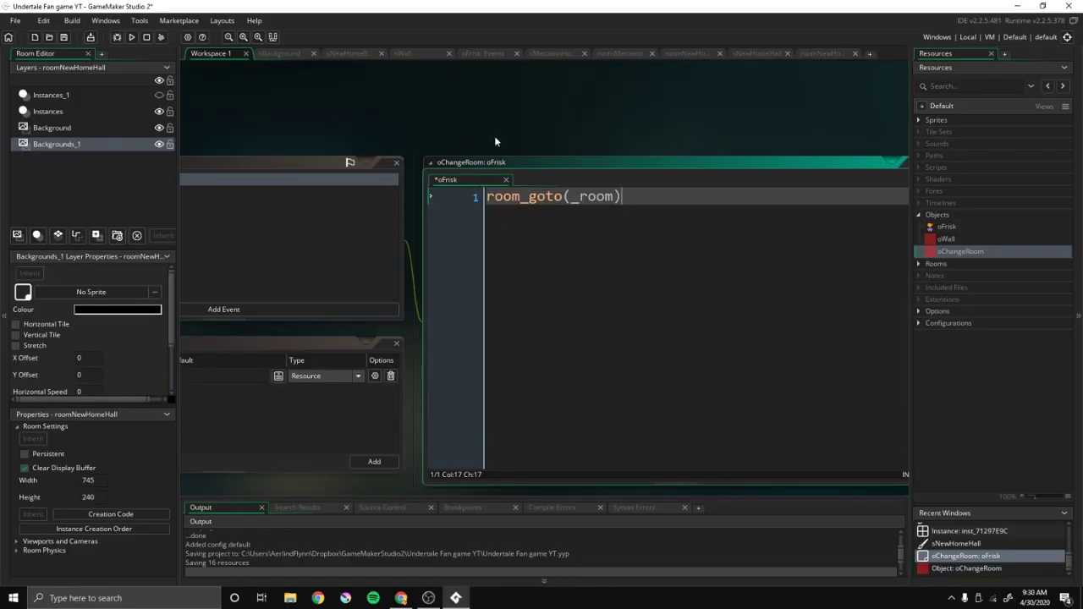
{"action": "middle_click_drag", "start_coordinate": [496, 141], "coordinate": [594, 132]}
{"action": "left_click_drag", "start_coordinate": [699, 190], "coordinate": [661, 192]}
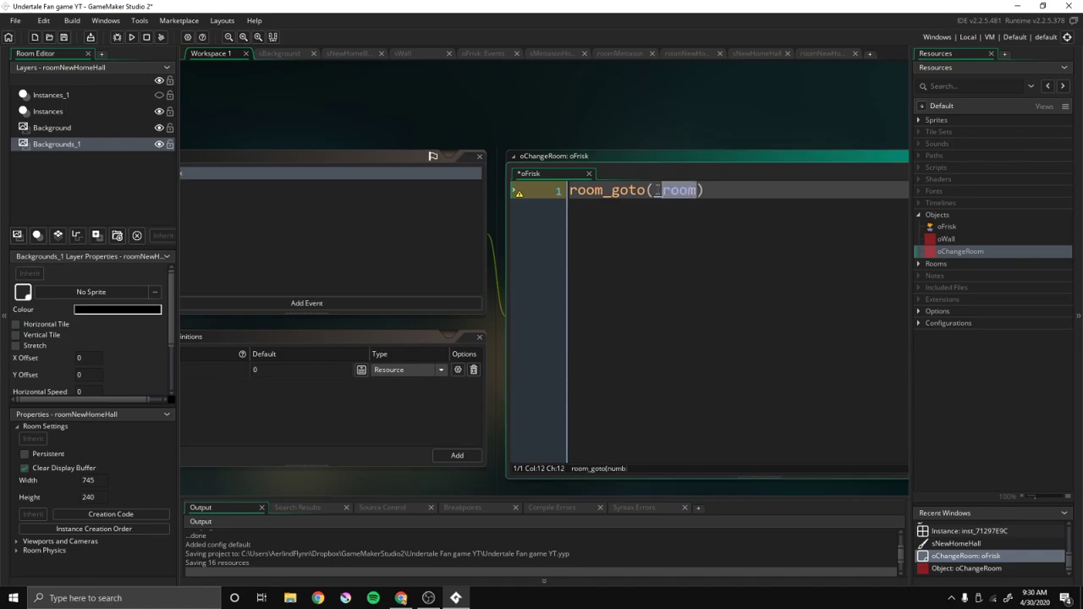
{"action": "type", "text": "goto"}
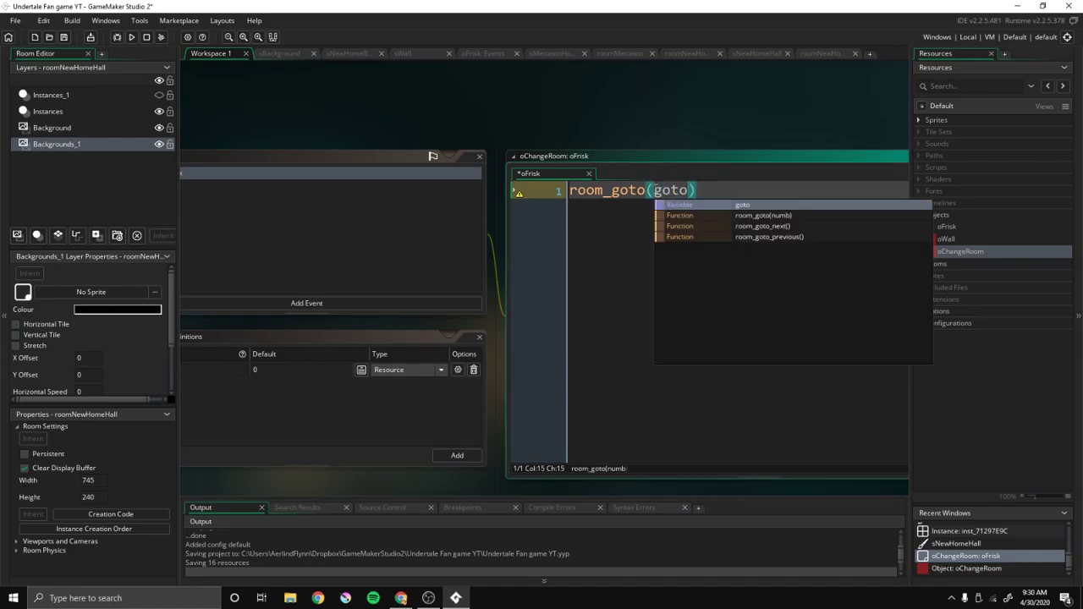
{"action": "key", "text": "Escape"}
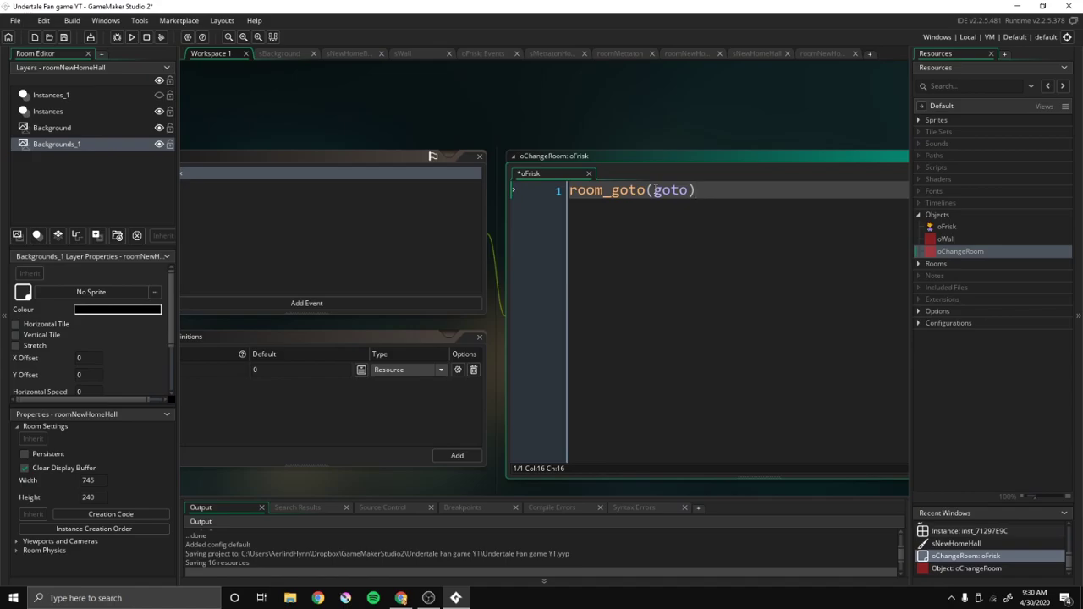
Run the game and walk the character from the fireplace room along the hallway.
{"action": "left_click", "coordinate": [132, 36]}
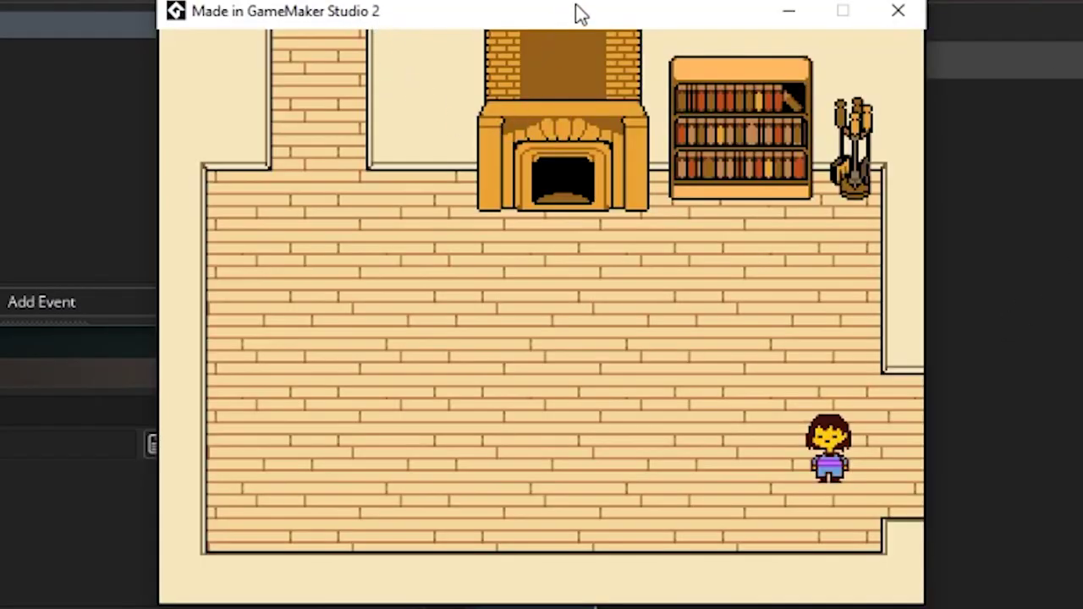
{"action": "key", "text": "Left"}
{"action": "key", "text": "Up"}
{"action": "key", "text": "Down"}
{"action": "key", "text": "Left"}
{"action": "key", "text": "Right"}
{"action": "key", "text": "Right"}
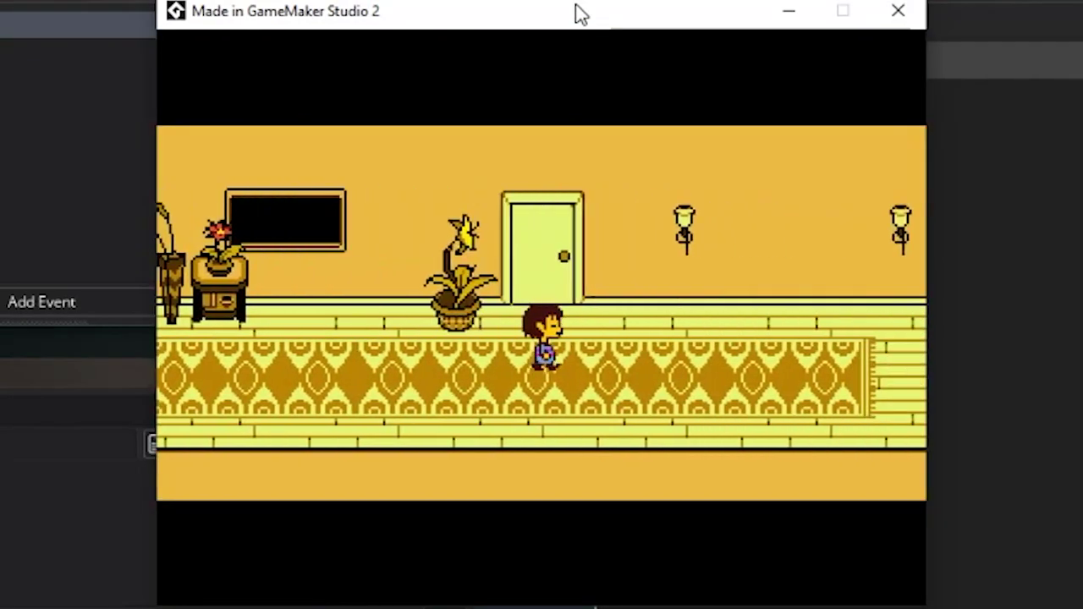
{"action": "key", "text": "Up"}
{"action": "key", "text": "Right"}
{"action": "key", "text": "Down"}
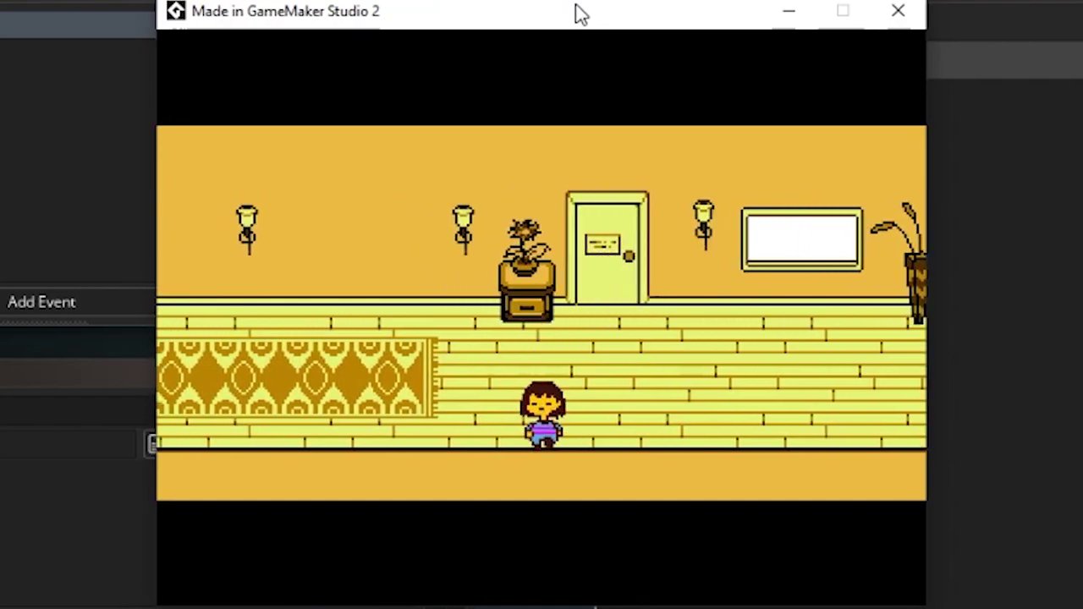
{"action": "key", "text": "Left"}
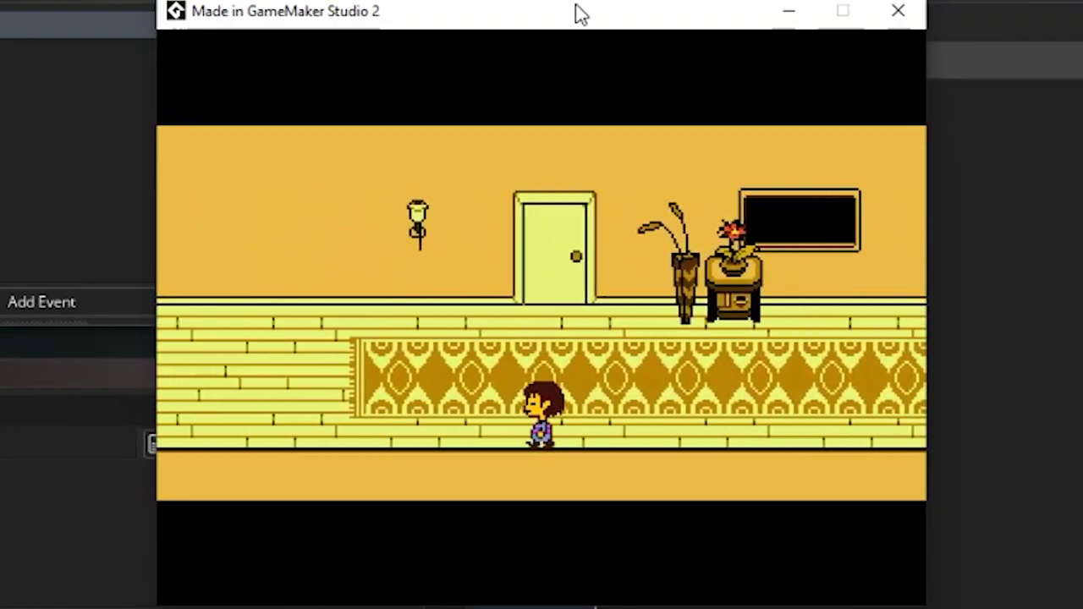
Walk back through the fireplace room, into the bedroom and around the room's walls.
{"action": "key", "text": "Up"}
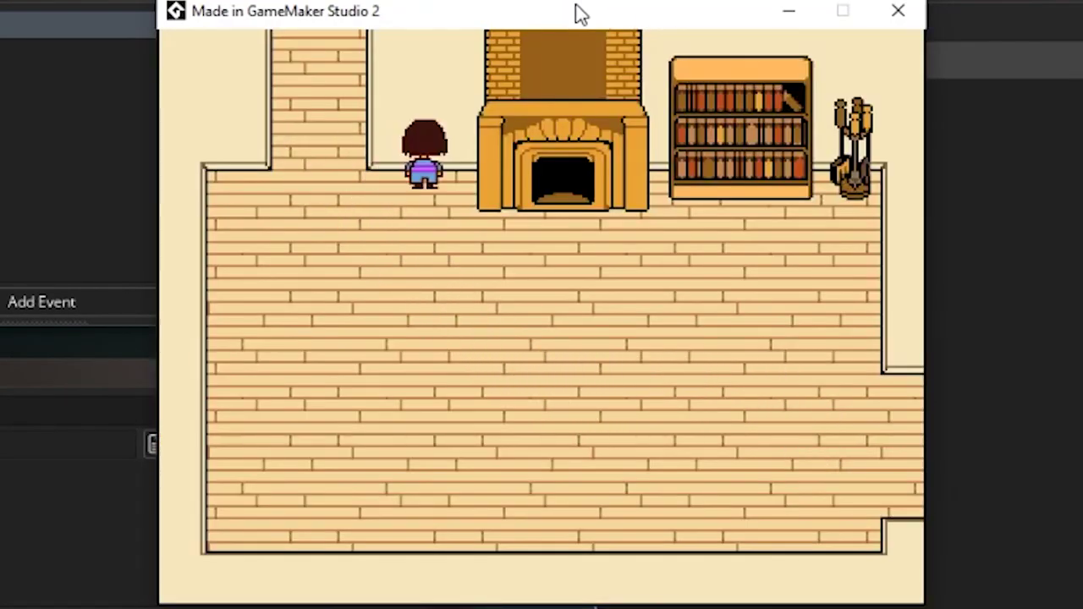
{"action": "key", "text": "Right"}
{"action": "key", "text": "Down"}
{"action": "key", "text": "Left"}
{"action": "key", "text": "Up"}
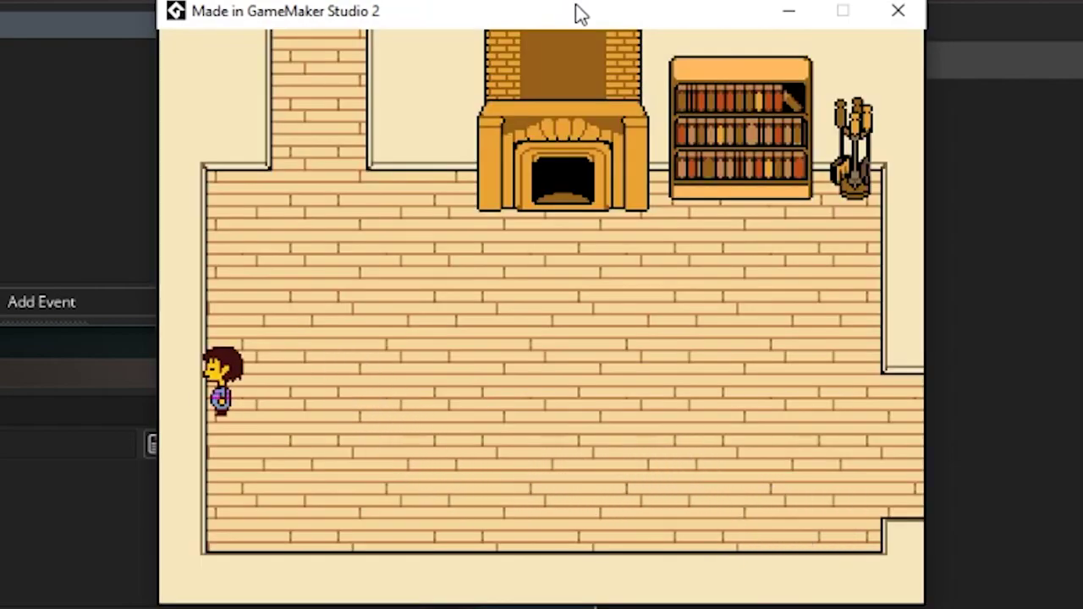
{"action": "key", "text": "Down"}
{"action": "key", "text": "Right"}
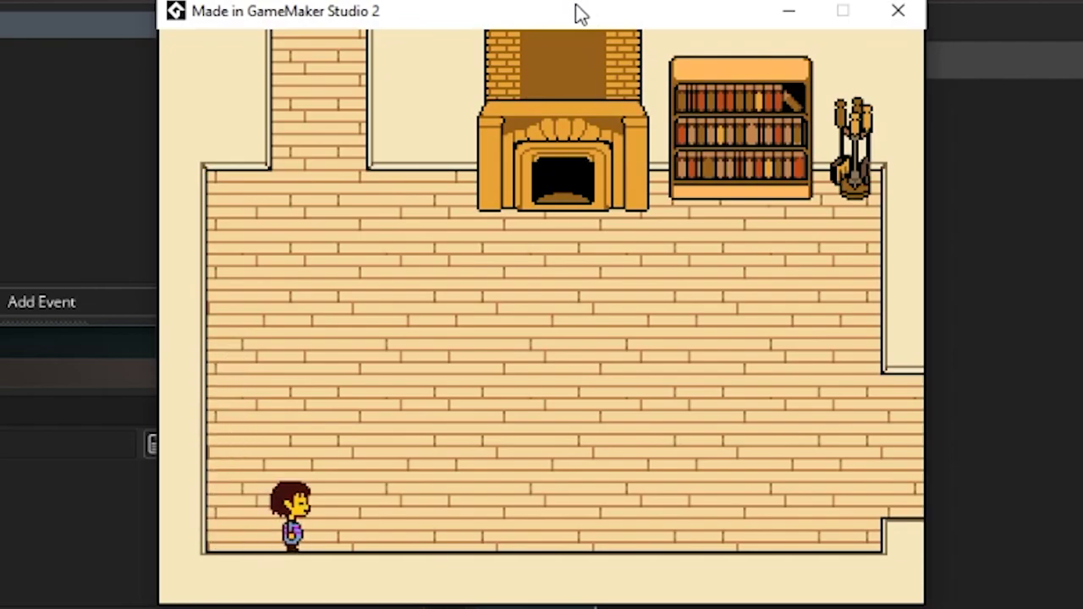
{"action": "key", "text": "Right"}
{"action": "key", "text": "Up"}
{"action": "key", "text": "Right"}
{"action": "key", "text": "Down"}
{"action": "key", "text": "Right"}
{"action": "key", "text": "Left"}
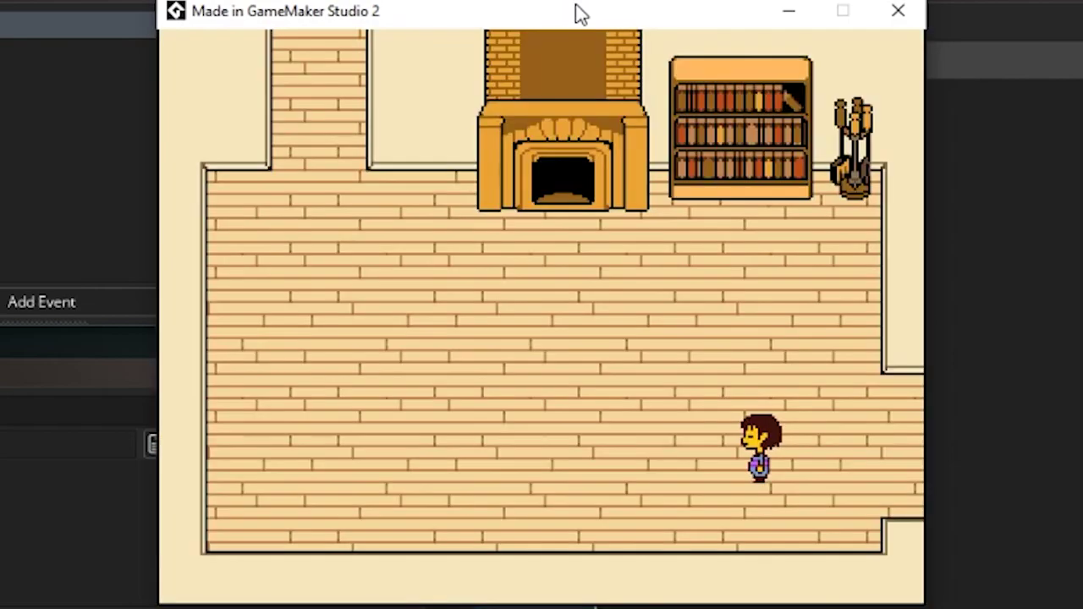
{"action": "key", "text": "Up"}
Walk across the fireplace room into the yellow hallway, then close the game and bring up Downloads.
{"action": "key", "text": "Up"}
{"action": "key", "text": "Left"}
{"action": "key", "text": "Down"}
{"action": "key", "text": "Right"}
{"action": "key", "text": "Up"}
{"action": "key", "text": "Up"}
{"action": "key", "text": "Left"}
{"action": "key", "text": "Down"}
{"action": "key", "text": "Left"}
{"action": "key", "text": "Up"}
{"action": "key", "text": "Right"}
{"action": "key", "text": "Right"}
{"action": "key", "text": "Left"}
{"action": "key", "text": "Right"}
{"action": "key", "text": "Right"}
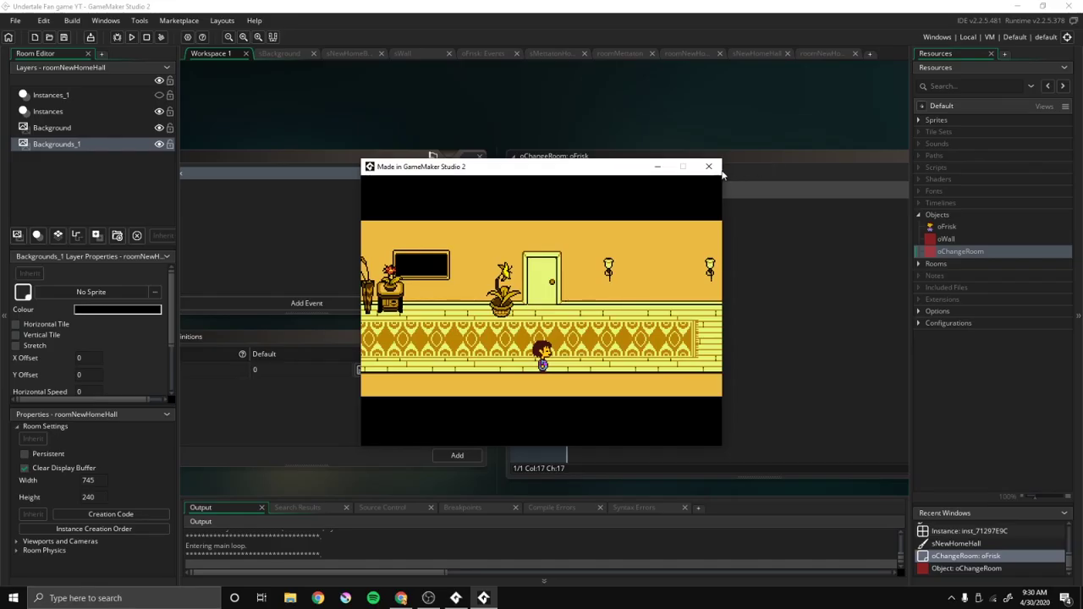
{"action": "left_click", "coordinate": [716, 172]}
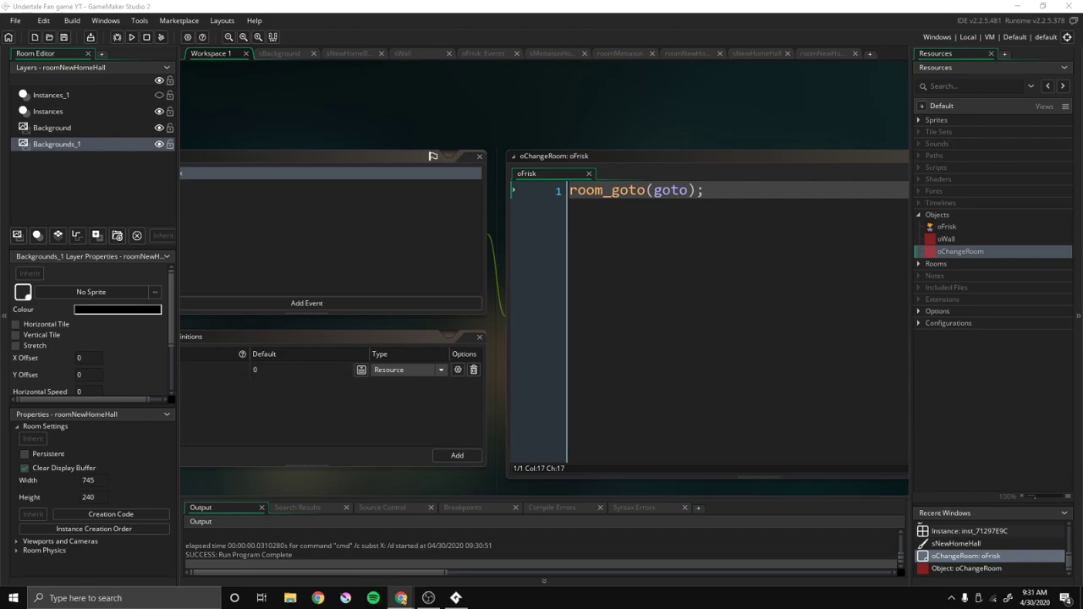
{"action": "key", "text": "alt+Tab"}
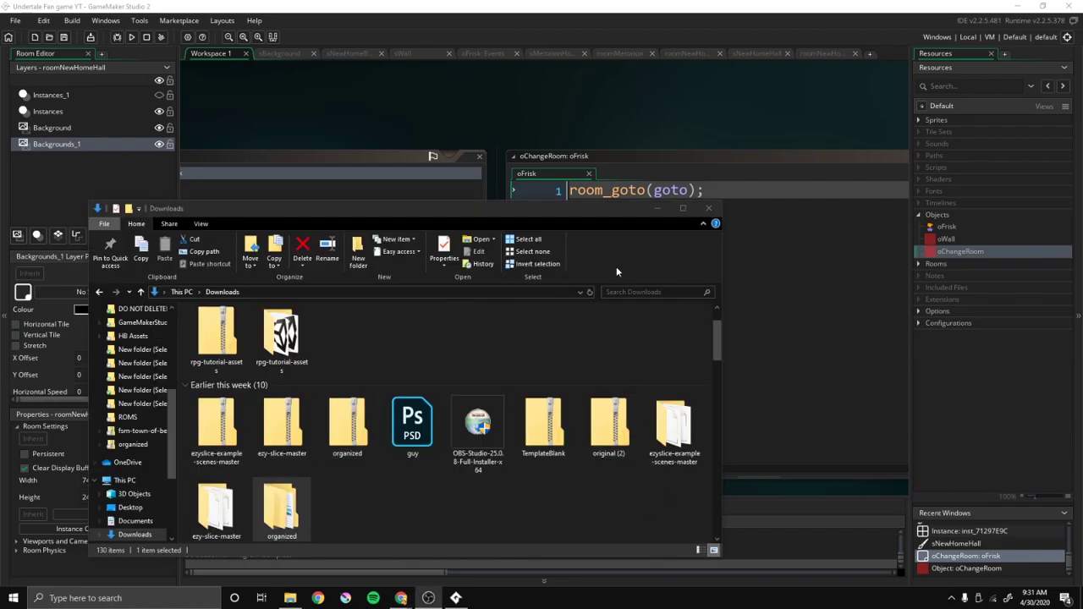
Maximize the Downloads window and open the organized folder's Cutscene folder.
{"action": "double_click", "coordinate": [643, 208]}
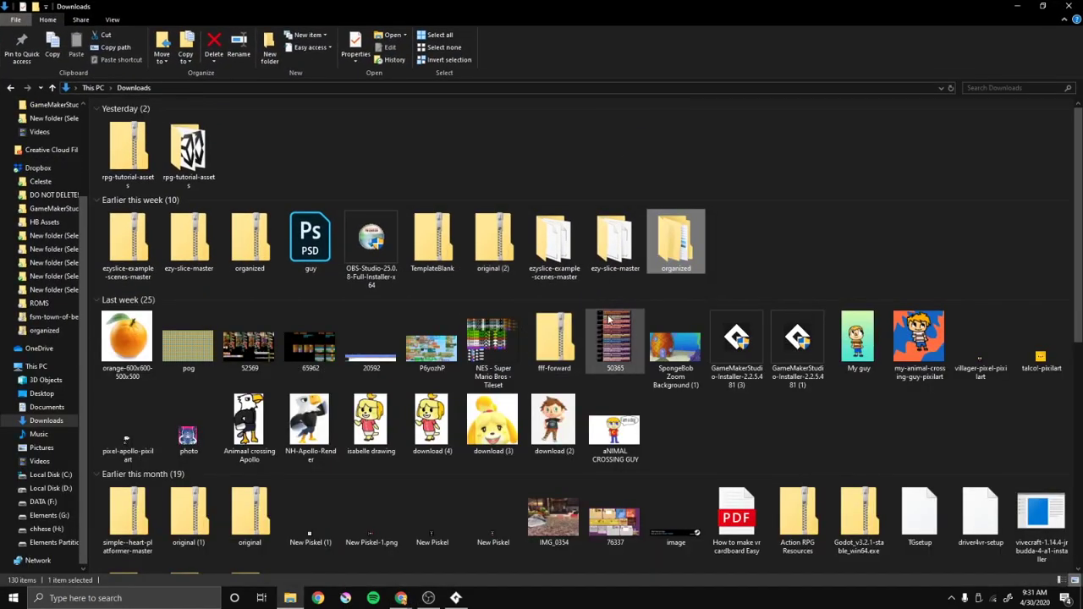
{"action": "left_click", "coordinate": [249, 241]}
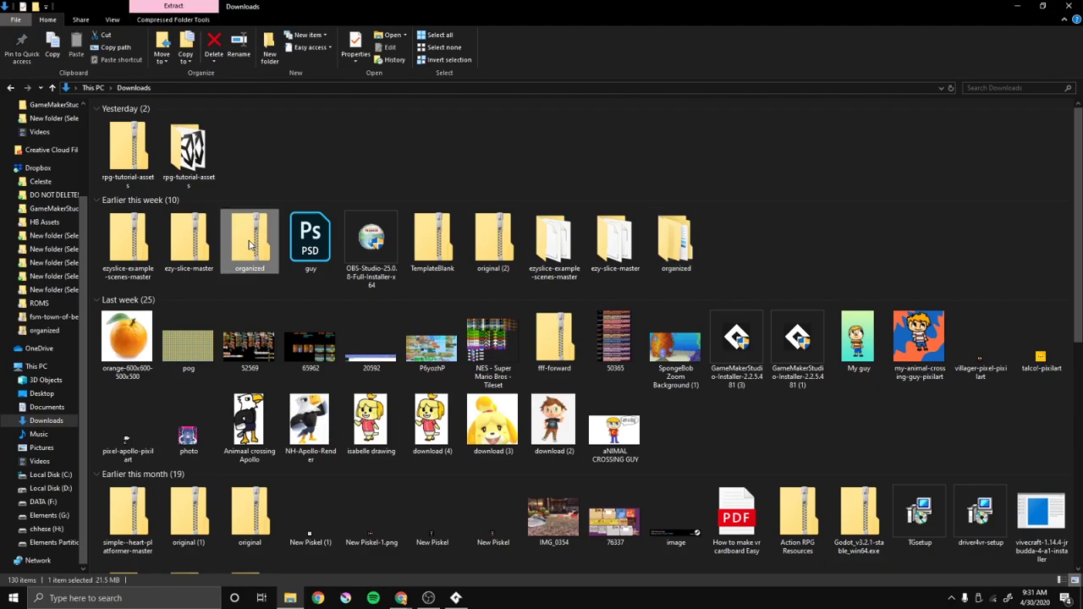
{"action": "left_click", "coordinate": [745, 224]}
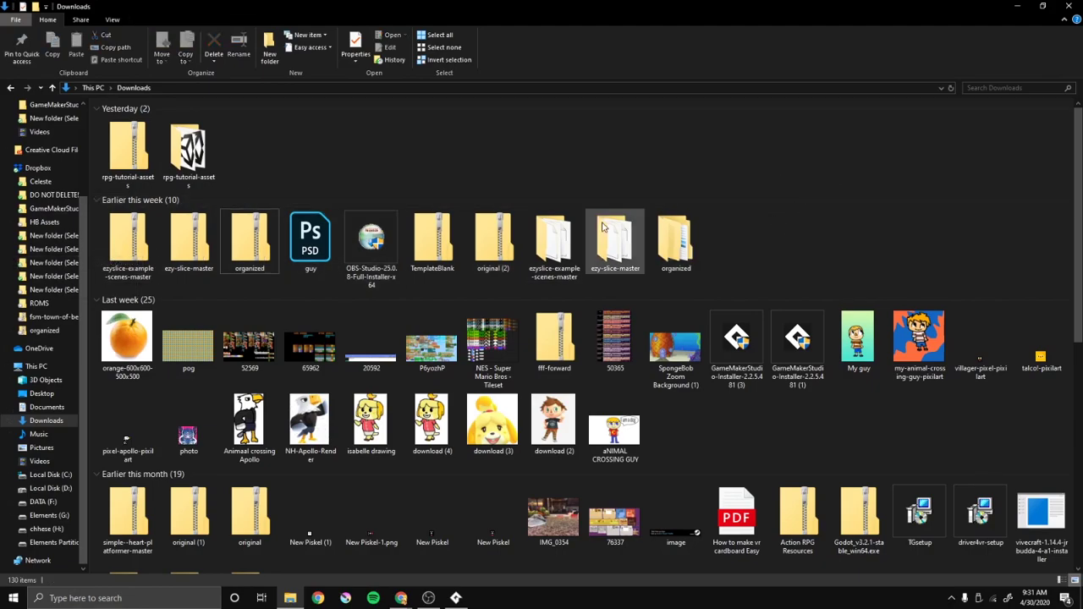
{"action": "left_click", "coordinate": [692, 228]}
{"action": "double_click", "coordinate": [704, 255]}
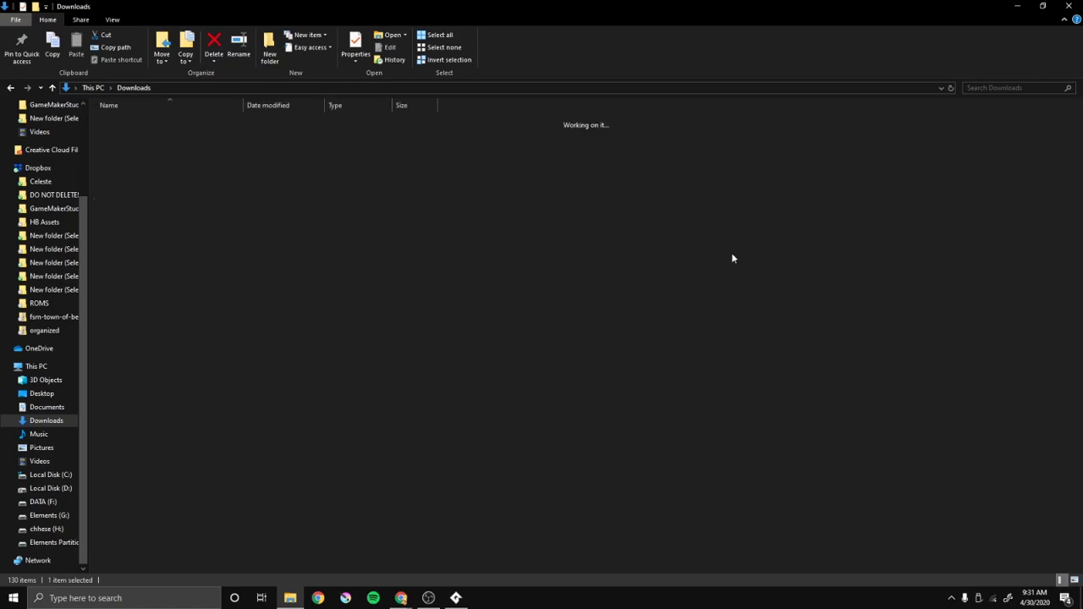
{"action": "mouse_move", "coordinate": [401, 599]}
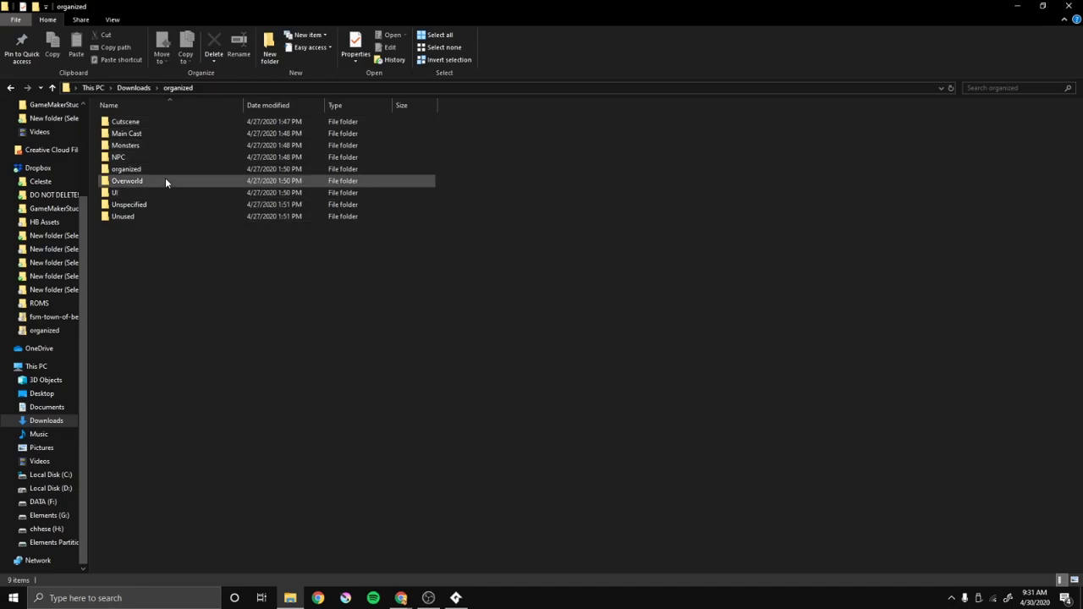
{"action": "double_click", "coordinate": [173, 121]}
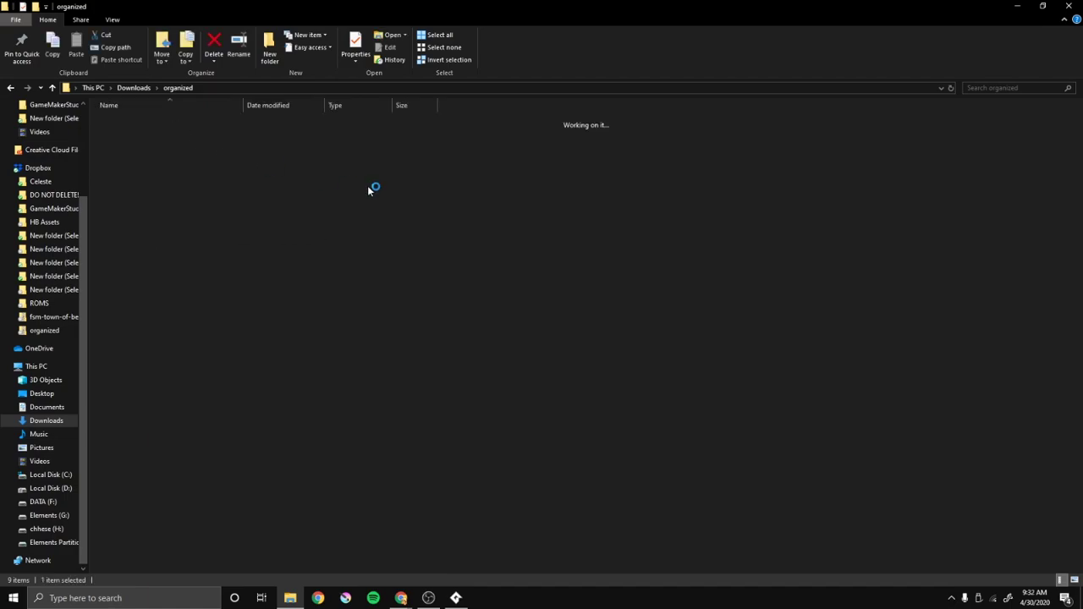
Select spr_introimage_0, _1 and _2 and drag them into GameMaker as sprites.
{"action": "left_click_drag", "start_coordinate": [783, 315], "coordinate": [602, 278]}
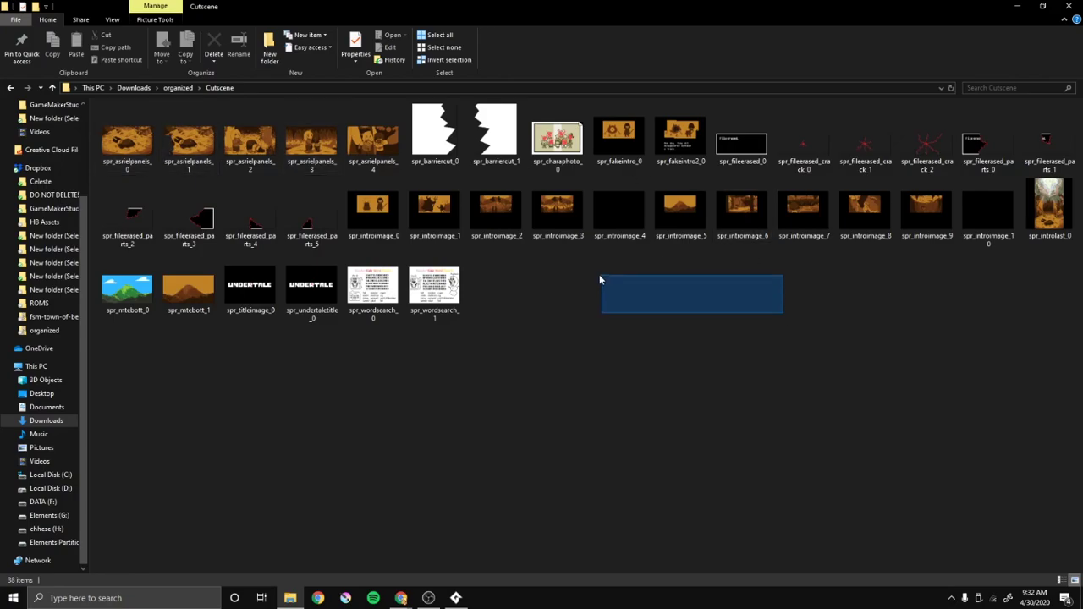
{"action": "left_click", "coordinate": [373, 229]}
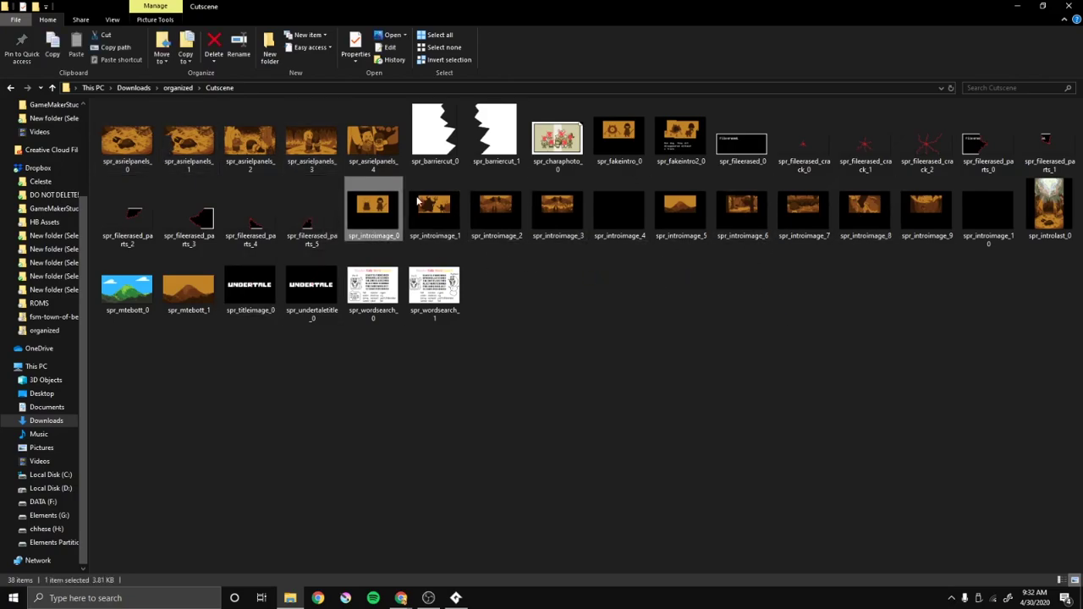
{"action": "left_click", "coordinate": [546, 213]}
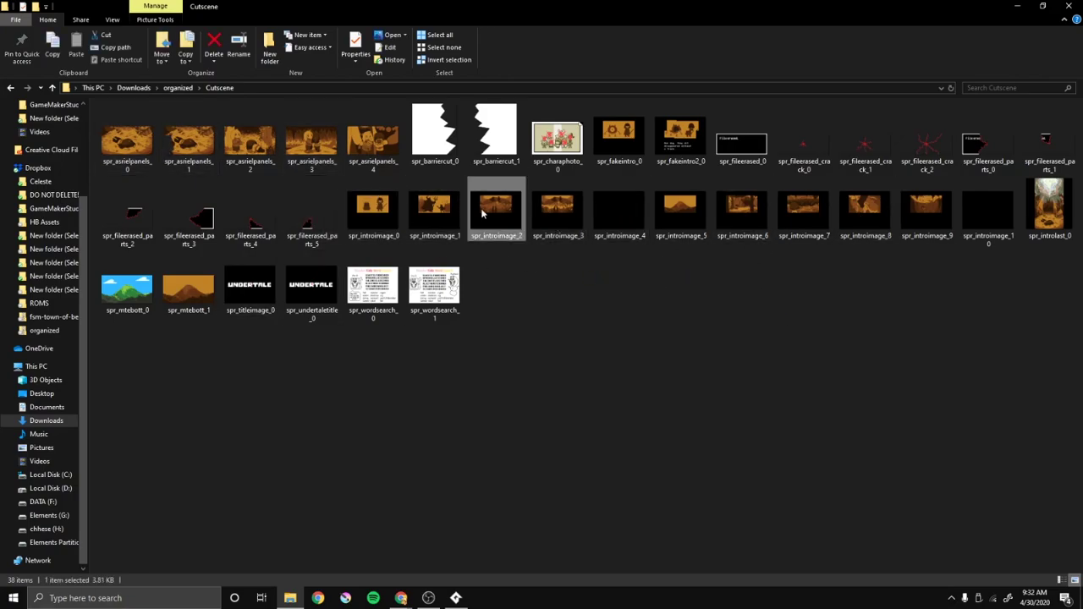
{"action": "left_click", "coordinate": [374, 209]}
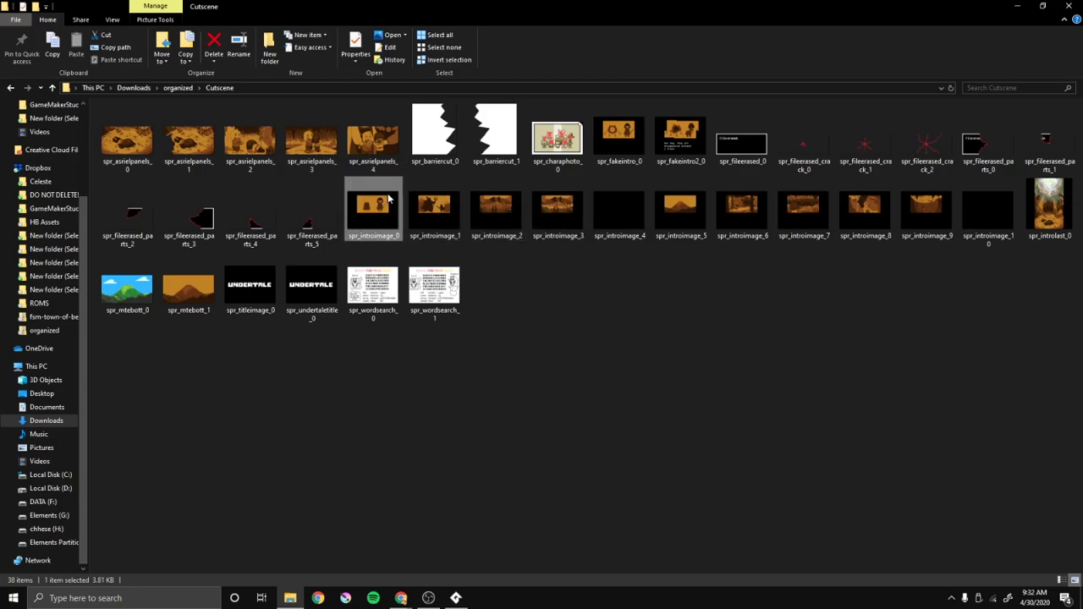
{"action": "left_click", "coordinate": [449, 207], "text": "ctrl"}
{"action": "left_click", "coordinate": [513, 209], "text": "ctrl"}
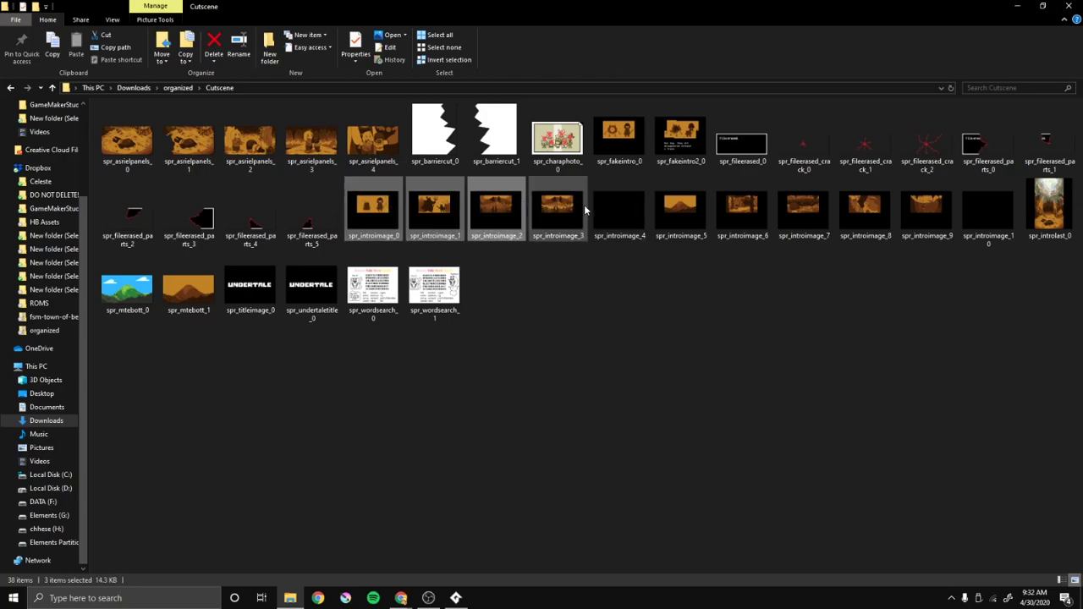
{"action": "left_click_drag", "start_coordinate": [651, 5], "coordinate": [427, 136]}
{"action": "left_click_drag", "start_coordinate": [569, 415], "coordinate": [814, 102]}
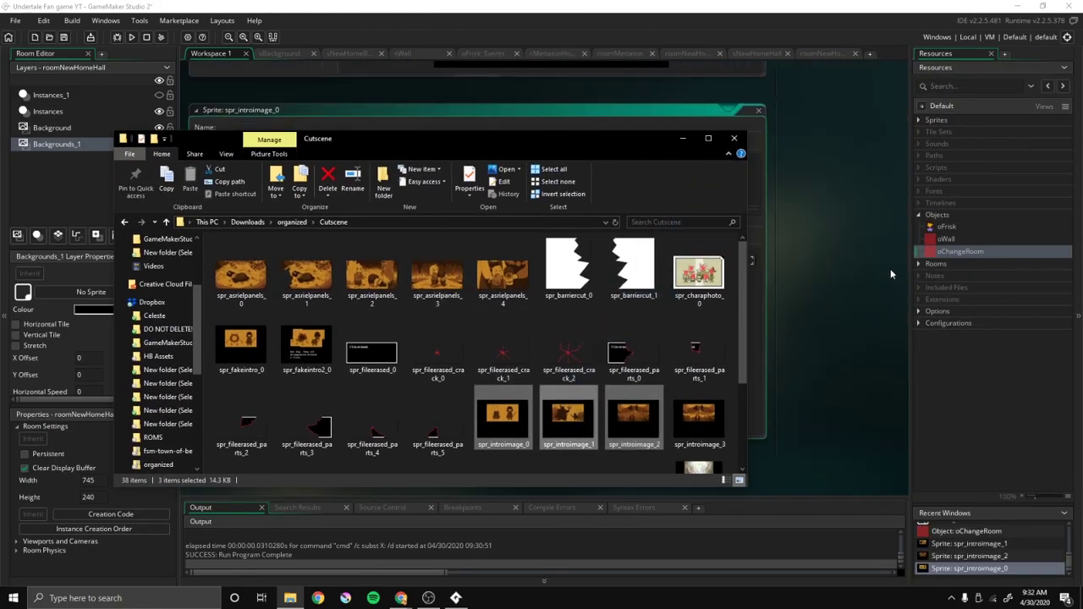
Close Explorer, expand Sprites, and start editing spr_introimage_1's Name field.
{"action": "left_click", "coordinate": [736, 142]}
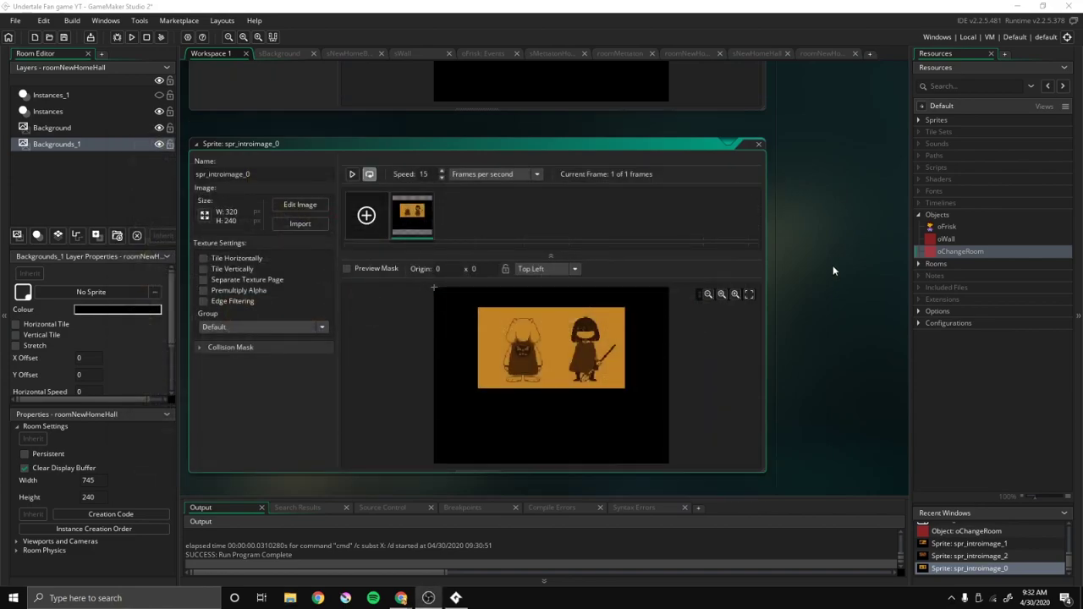
{"action": "scroll", "coordinate": [846, 276], "scroll_direction": "up", "scroll_amount": 1}
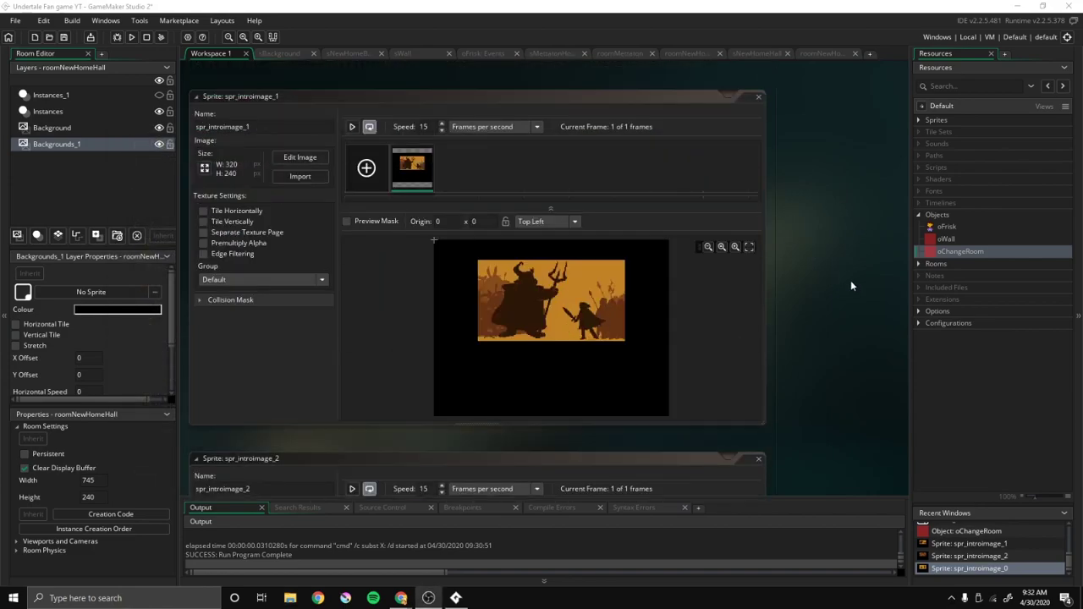
{"action": "left_click", "coordinate": [921, 122]}
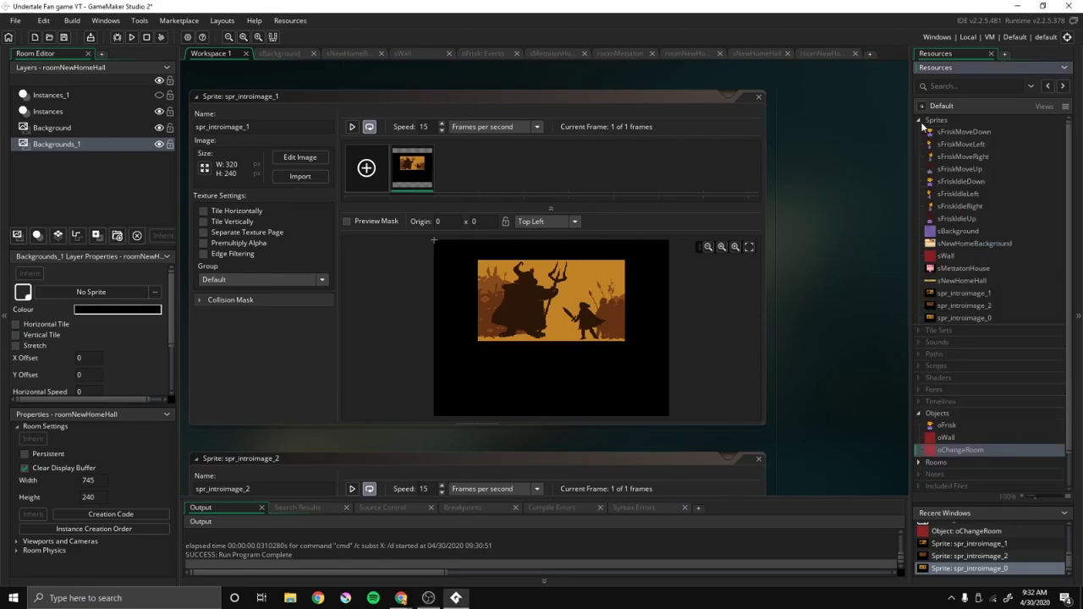
{"action": "left_click", "coordinate": [952, 291]}
{"action": "left_click", "coordinate": [972, 316], "text": "shift"}
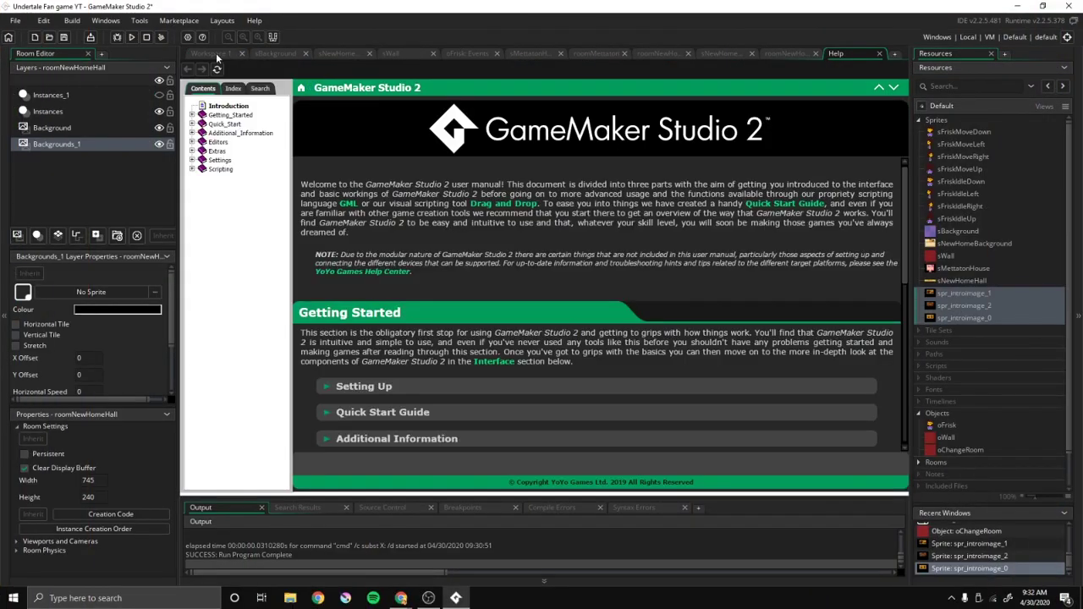
{"action": "left_click", "coordinate": [215, 52]}
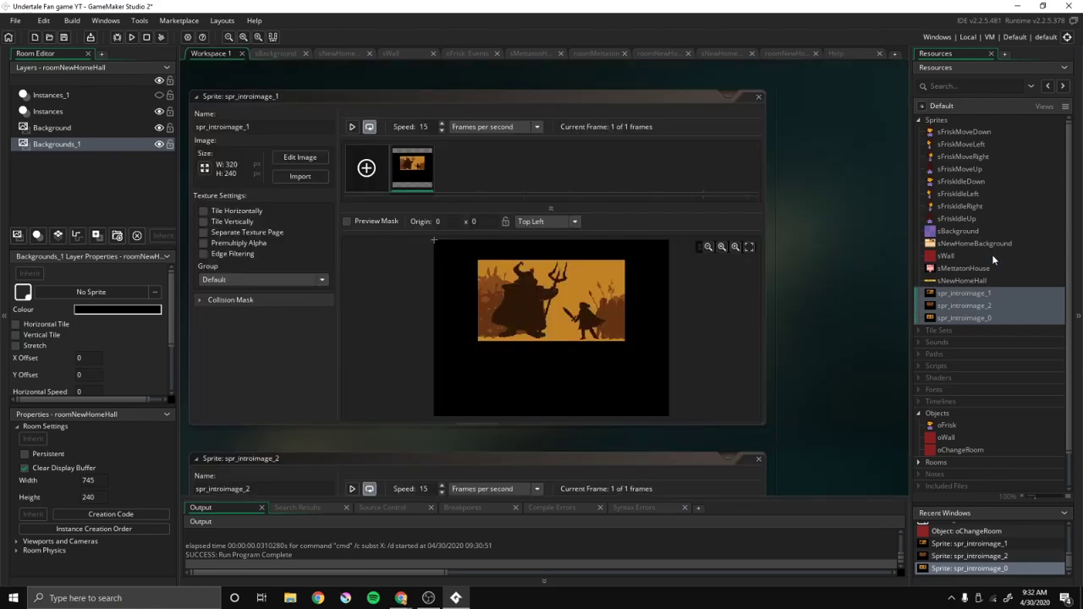
{"action": "left_click", "coordinate": [984, 294]}
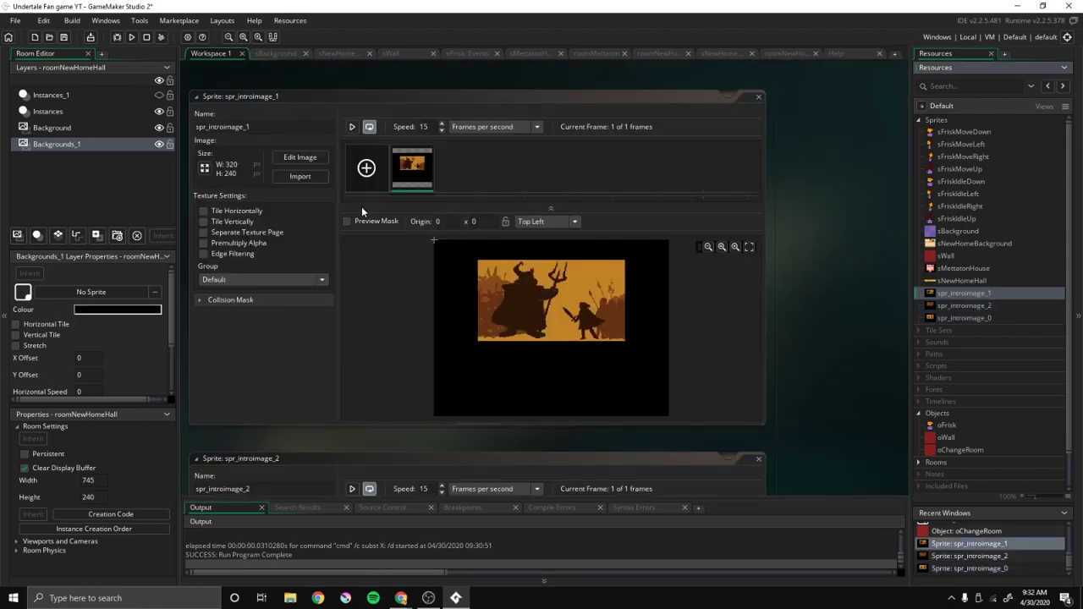
{"action": "left_click", "coordinate": [279, 121]}
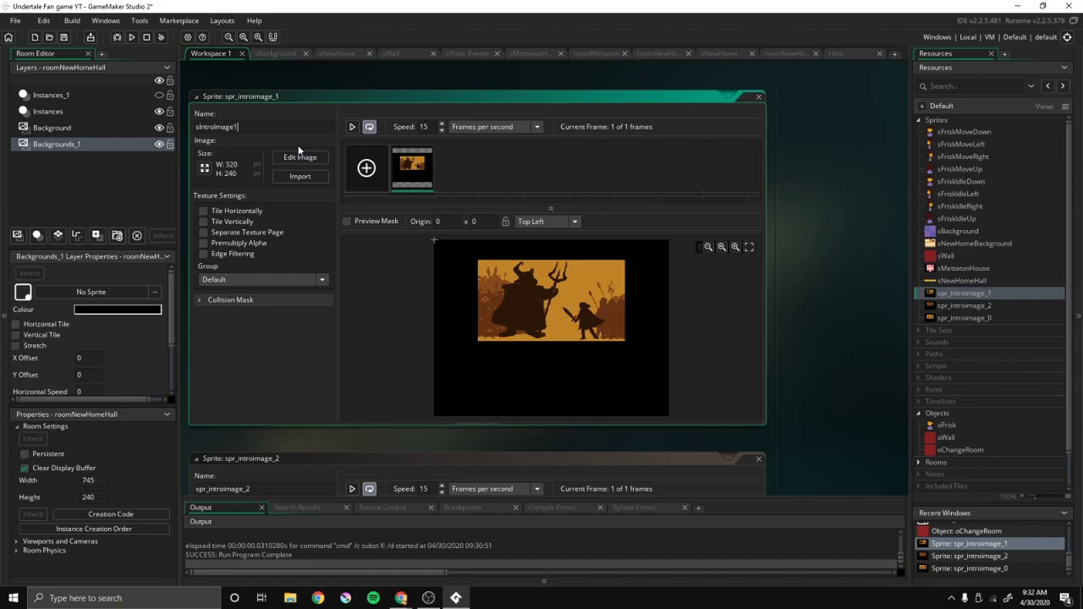
Confirm sIntroImage1, then rename spr_introimage_2 to sIntroImage2 and spr_introimage_0 to sIntroImage3.
{"action": "key", "text": "Return"}
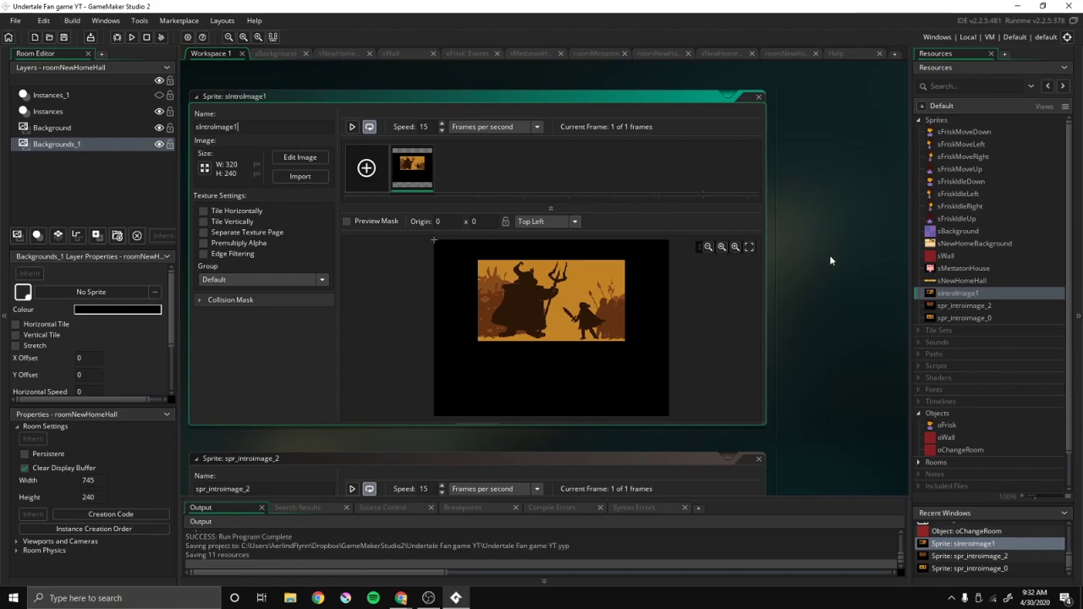
{"action": "double_click", "coordinate": [945, 307]}
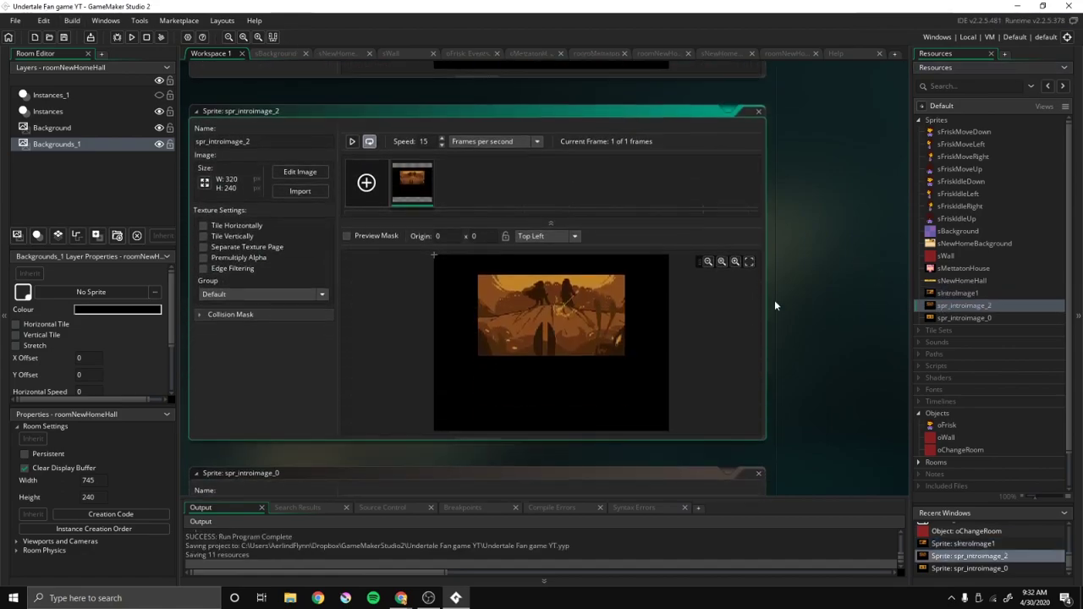
{"action": "type", "text": "s"}
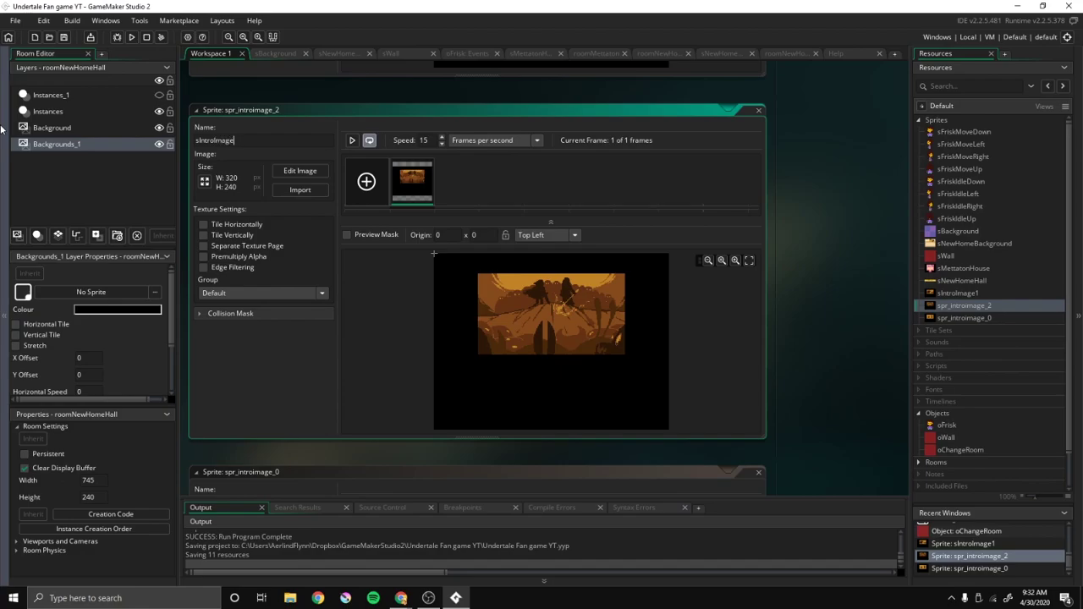
{"action": "key", "text": "Return"}
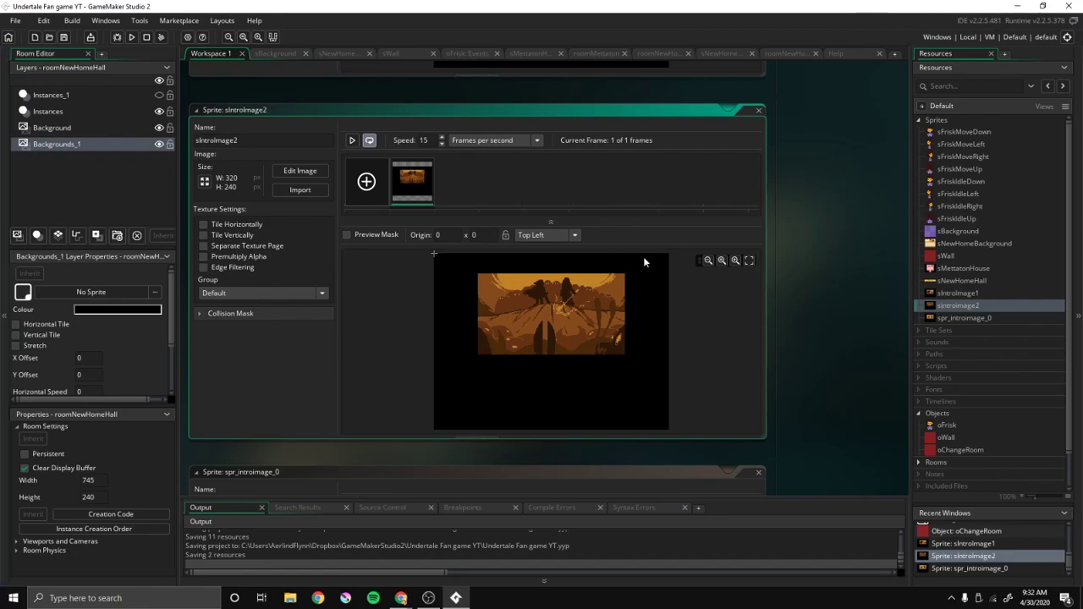
{"action": "scroll", "coordinate": [814, 225], "scroll_direction": "down", "scroll_amount": 5}
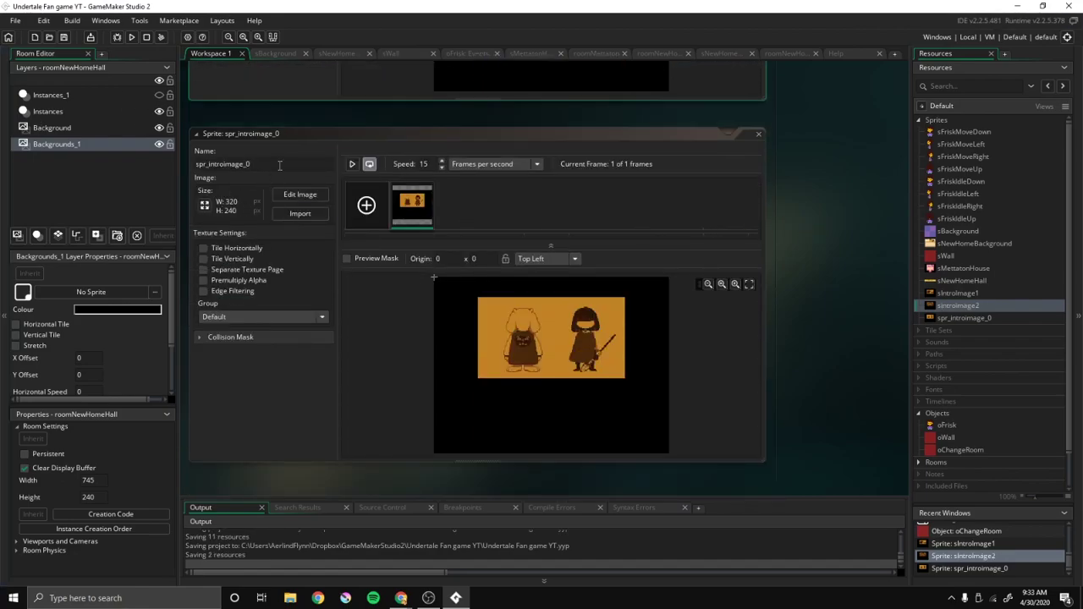
{"action": "left_click", "coordinate": [279, 165]}
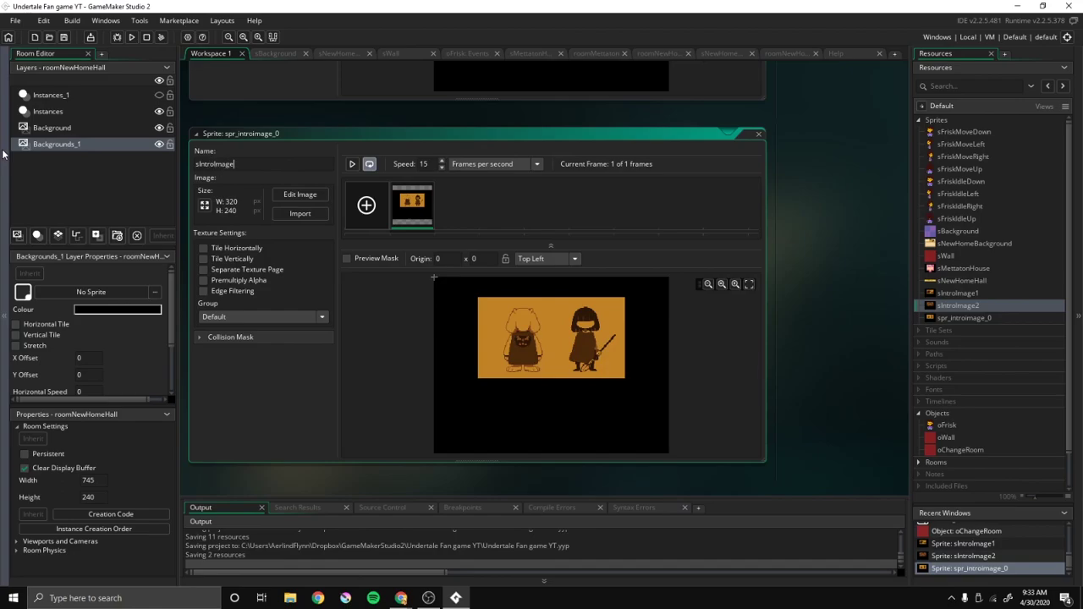
{"action": "type", "text": "sIntroImage3"}
{"action": "key", "text": "Return"}
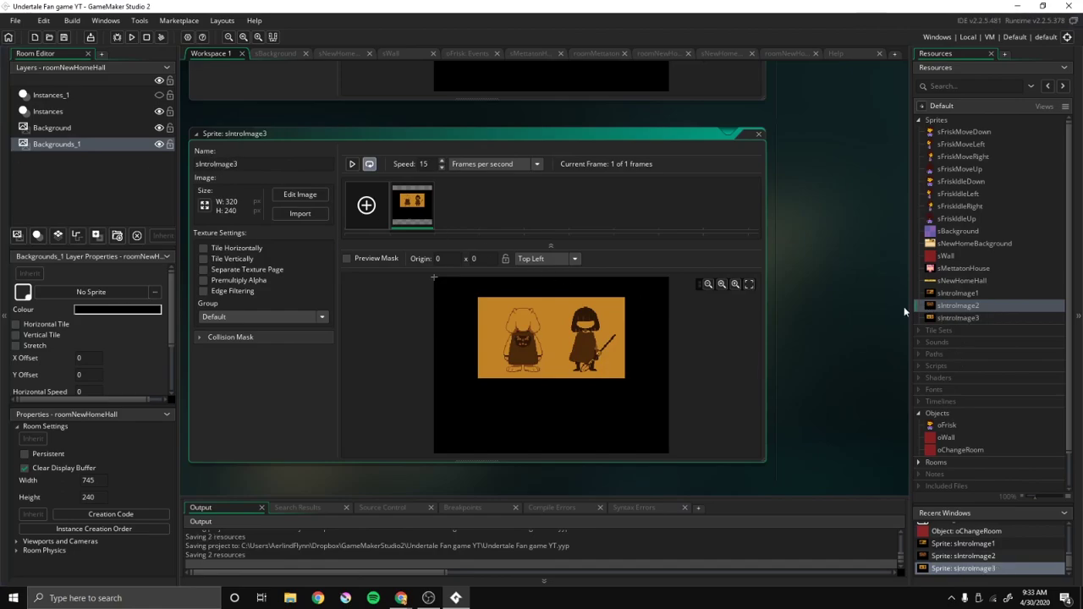
Open sIntroImage1's sprite editor and load its picture into the image editor.
{"action": "left_click", "coordinate": [947, 294]}
{"action": "left_click", "coordinate": [944, 305]}
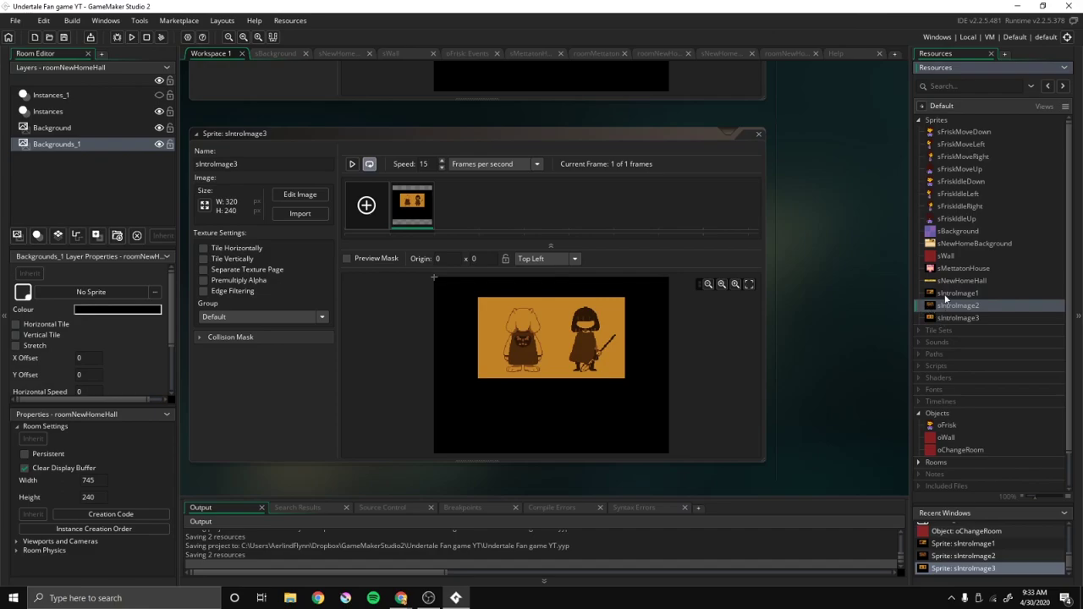
{"action": "double_click", "coordinate": [954, 293]}
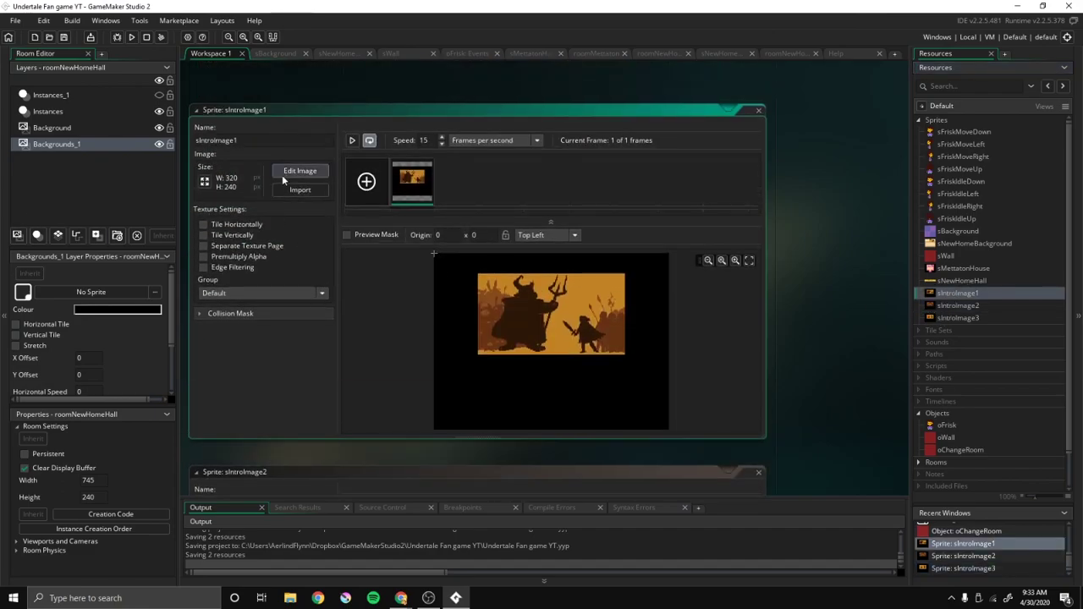
{"action": "left_click", "coordinate": [298, 171]}
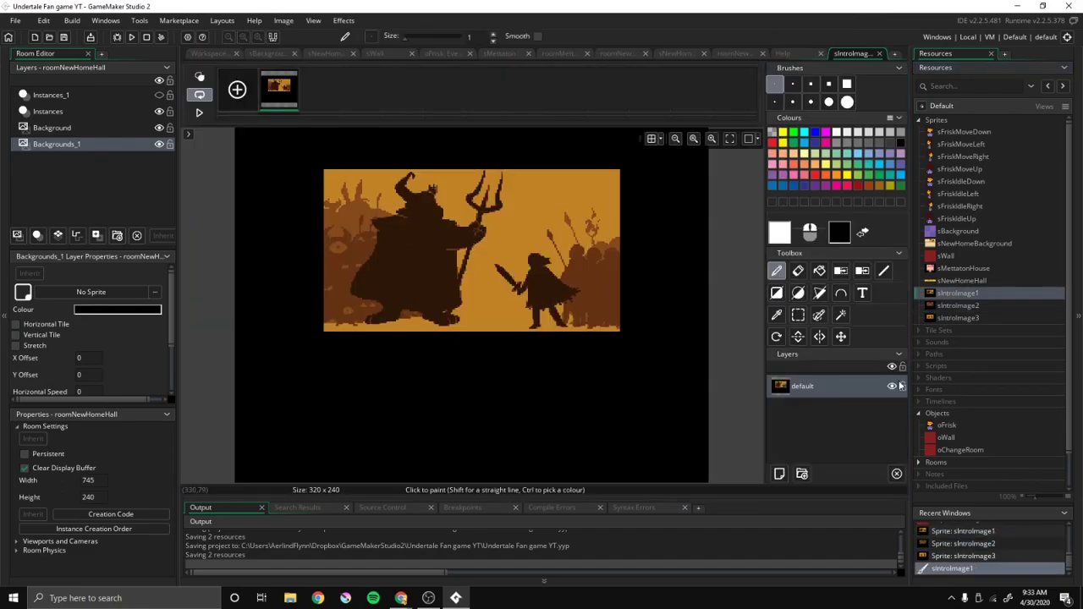
Choose the Text tool and browse the font list, keeping Open Sans Regular size 10.
{"action": "left_click", "coordinate": [863, 293]}
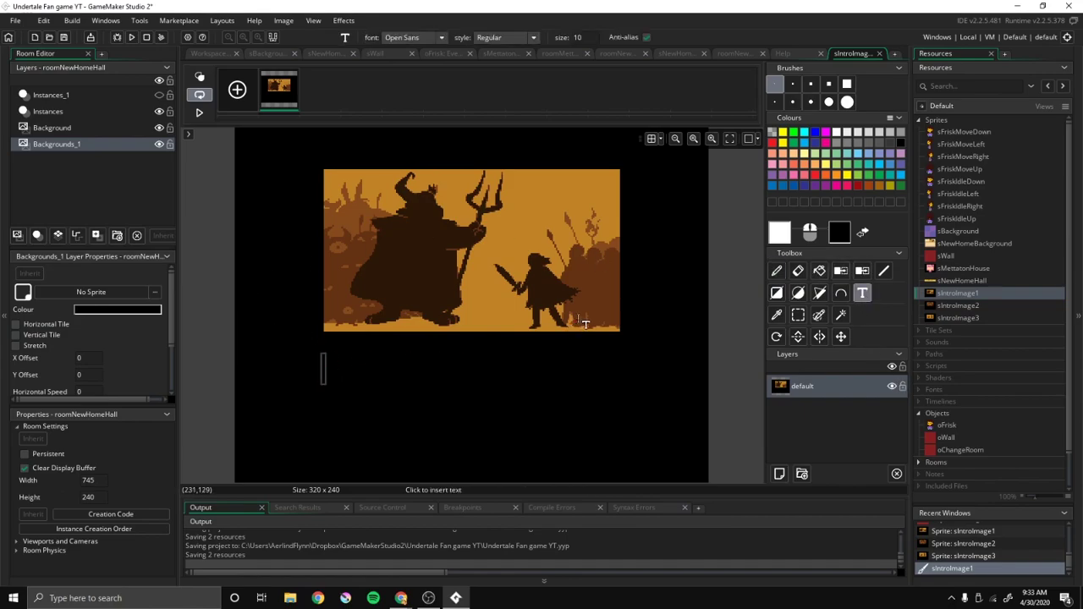
{"action": "left_click", "coordinate": [425, 38]}
{"action": "scroll", "coordinate": [398, 106], "scroll_direction": "down", "scroll_amount": 4}
{"action": "scroll", "coordinate": [419, 123], "scroll_direction": "down", "scroll_amount": 4}
{"action": "scroll", "coordinate": [419, 127], "scroll_direction": "down", "scroll_amount": 4}
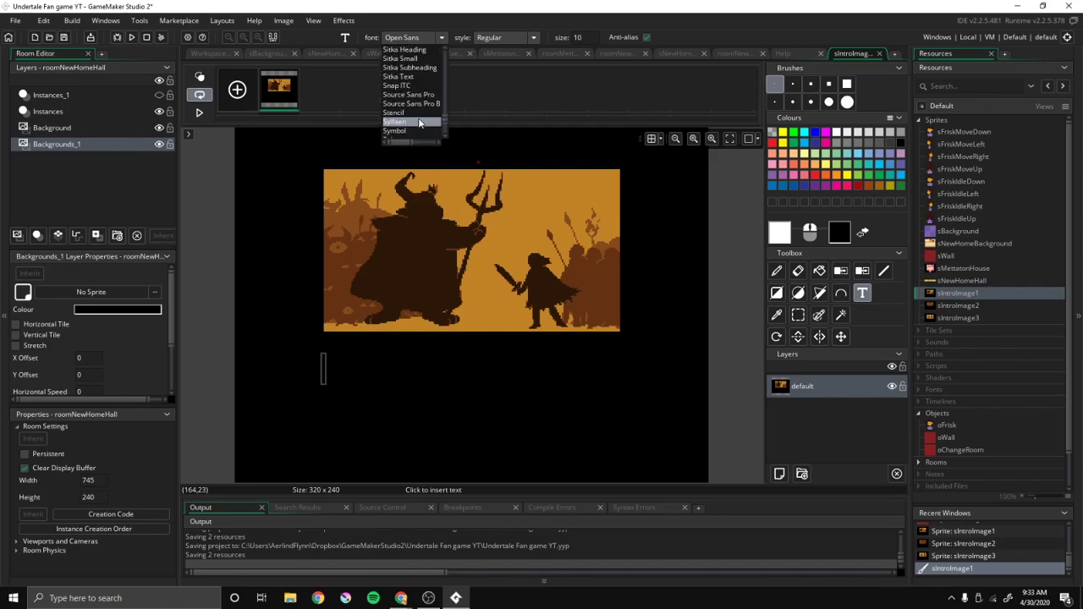
{"action": "scroll", "coordinate": [418, 124], "scroll_direction": "down", "scroll_amount": 1}
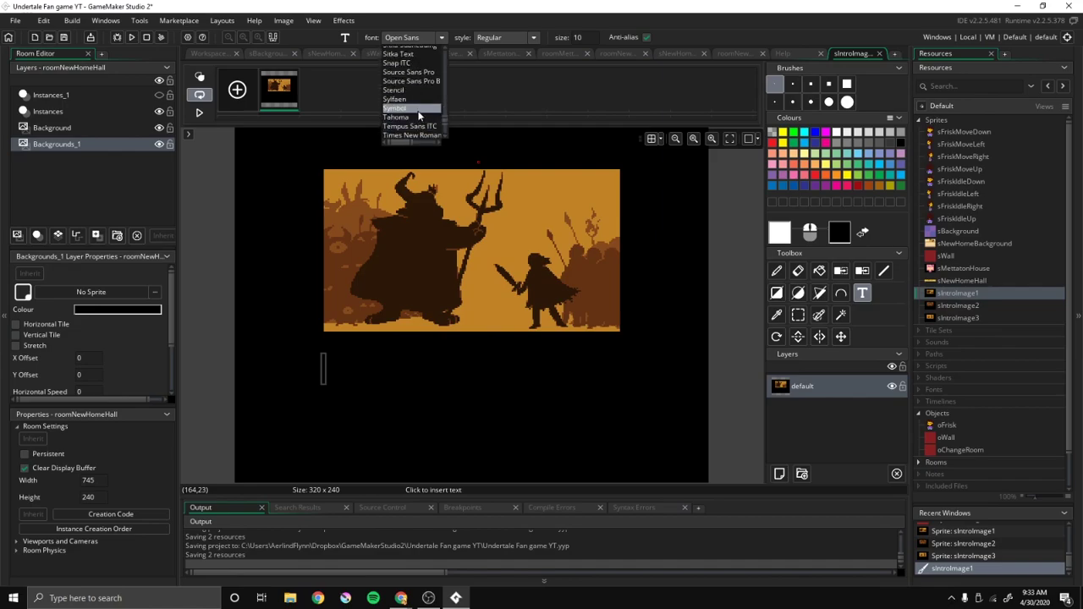
{"action": "scroll", "coordinate": [419, 114], "scroll_direction": "up", "scroll_amount": 5}
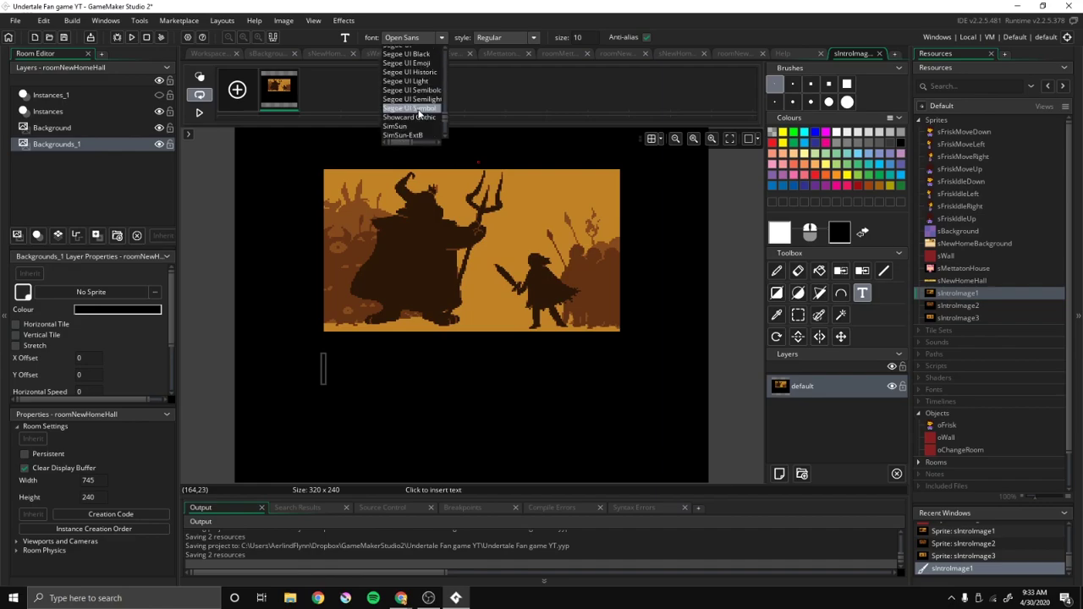
{"action": "scroll", "coordinate": [419, 115], "scroll_direction": "down", "scroll_amount": 2}
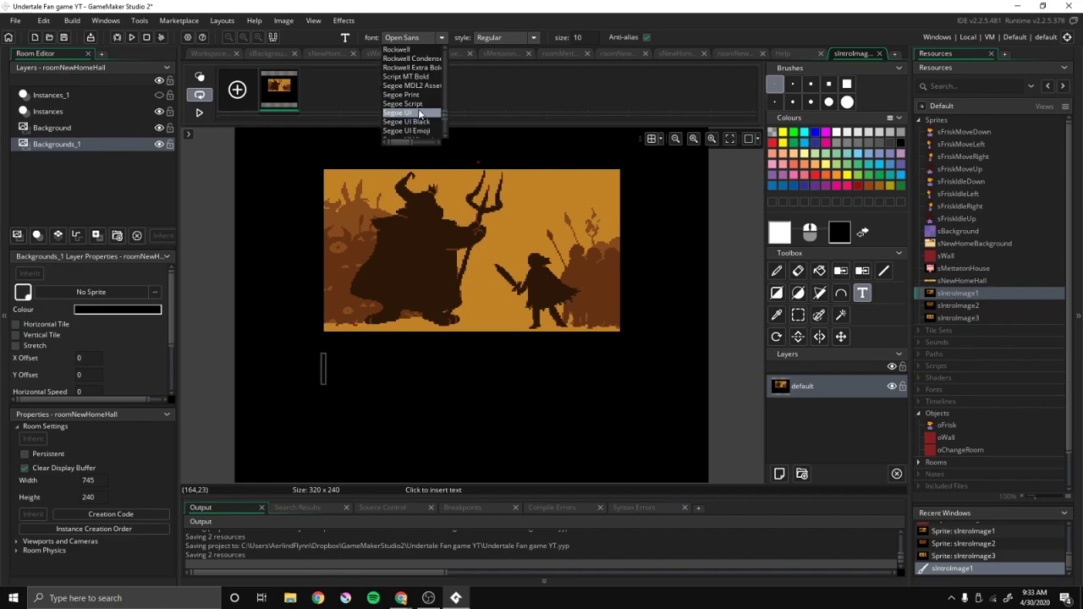
{"action": "left_click", "coordinate": [549, 88]}
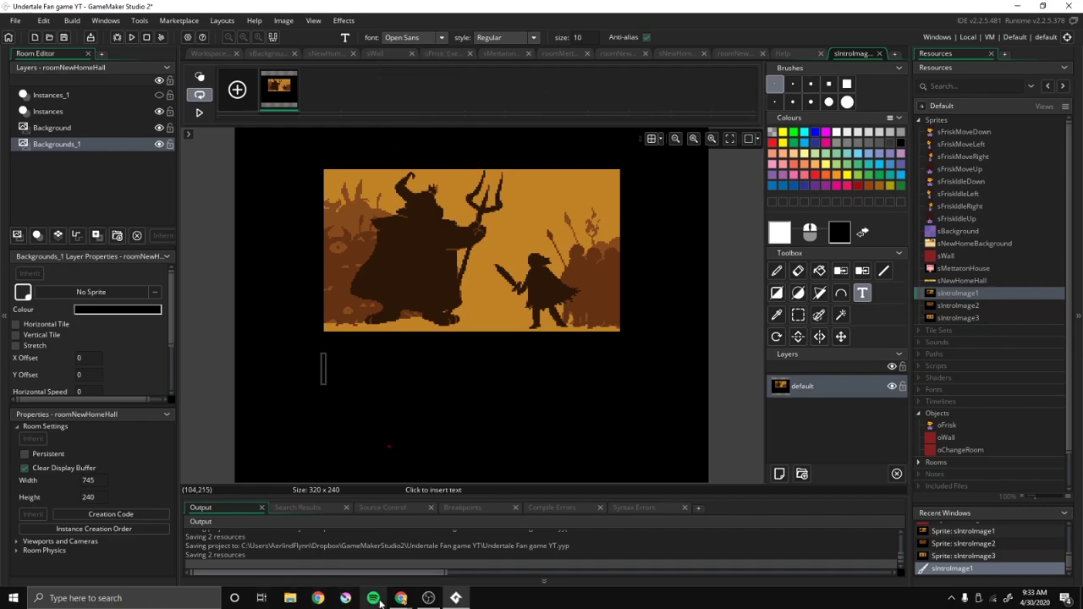
{"action": "mouse_move", "coordinate": [401, 598]}
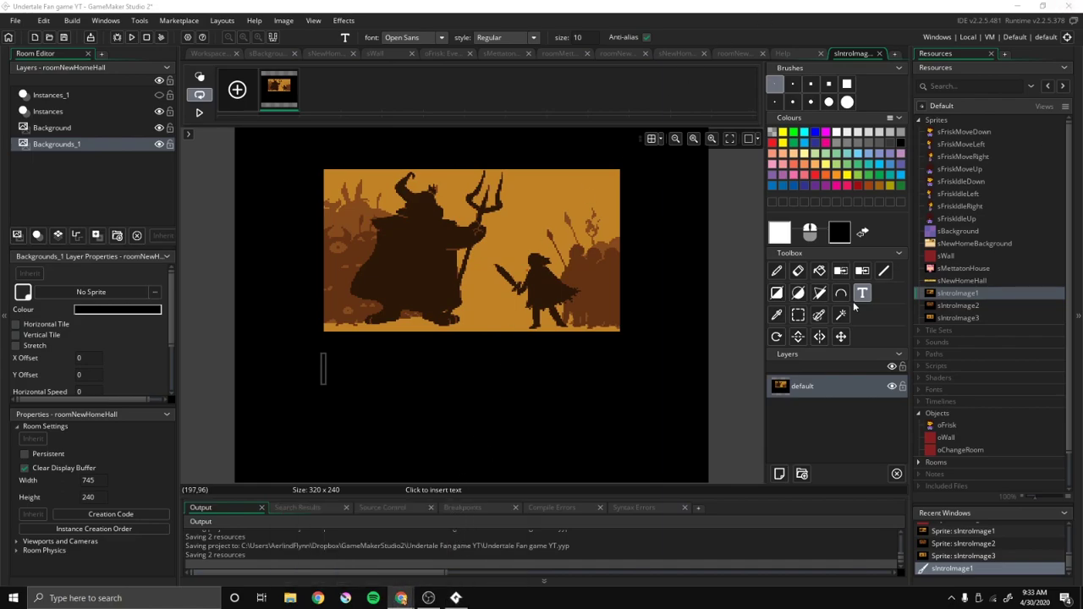
Search Google for 'undertale font' and browse the Undertale Logo Font page.
{"action": "key", "text": "alt+Tab"}
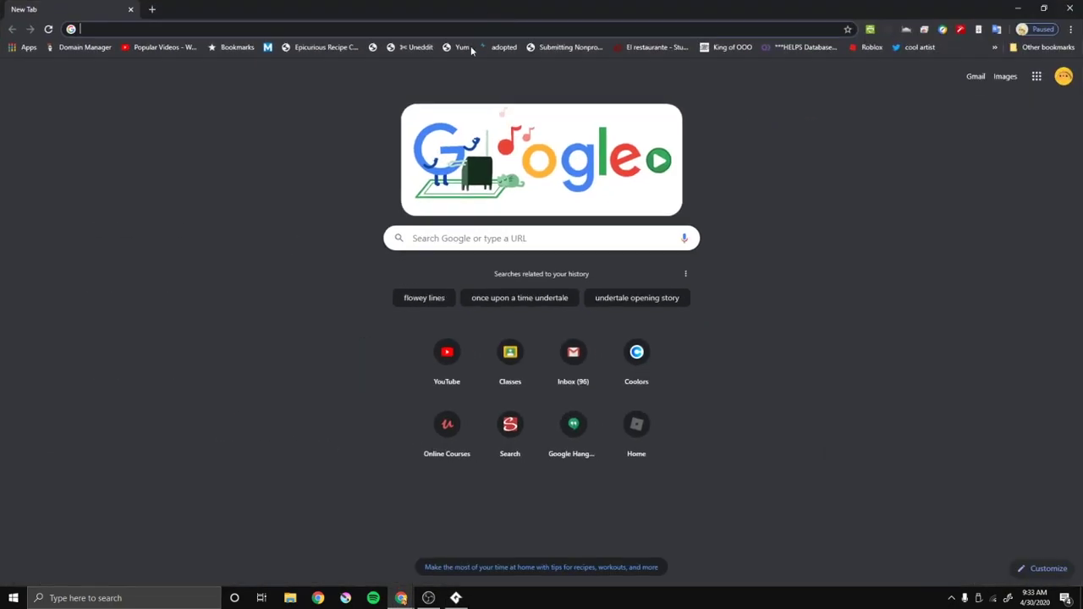
{"action": "type", "text": "undertale font"}
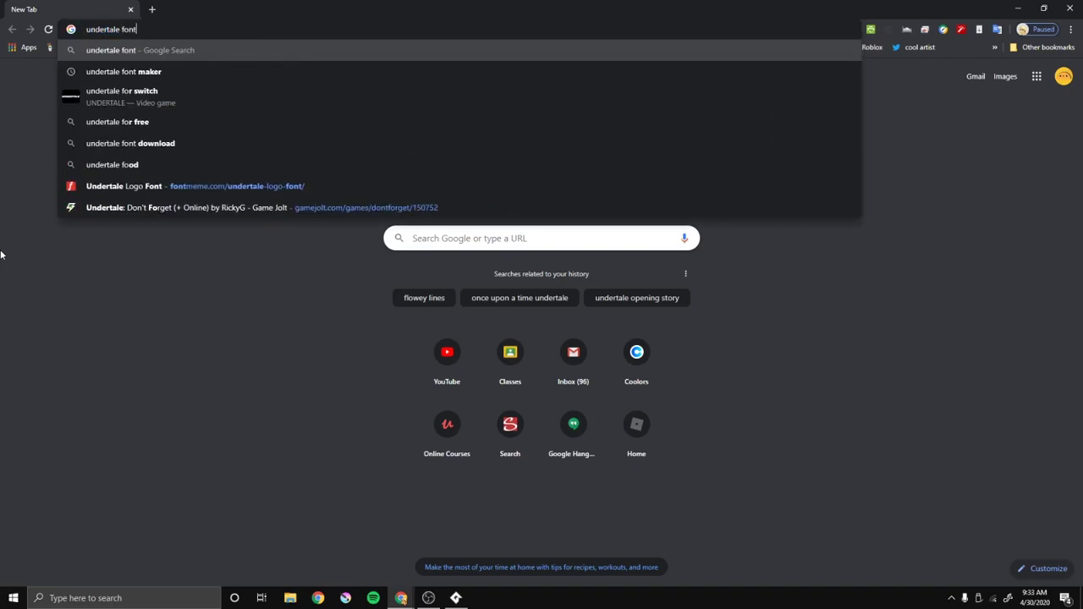
{"action": "key", "text": "Return"}
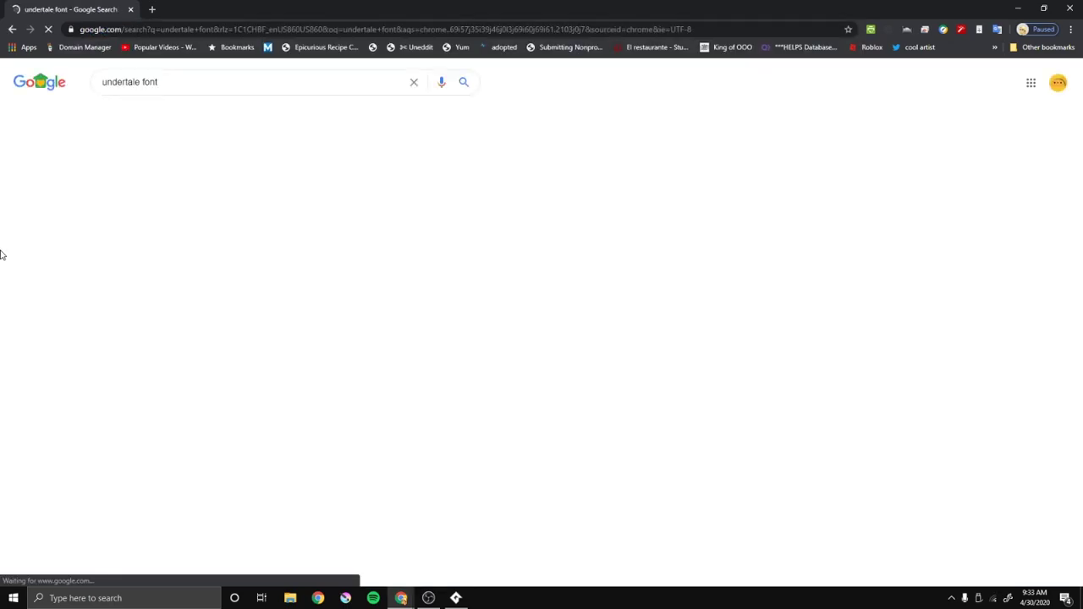
{"action": "left_click", "coordinate": [185, 182]}
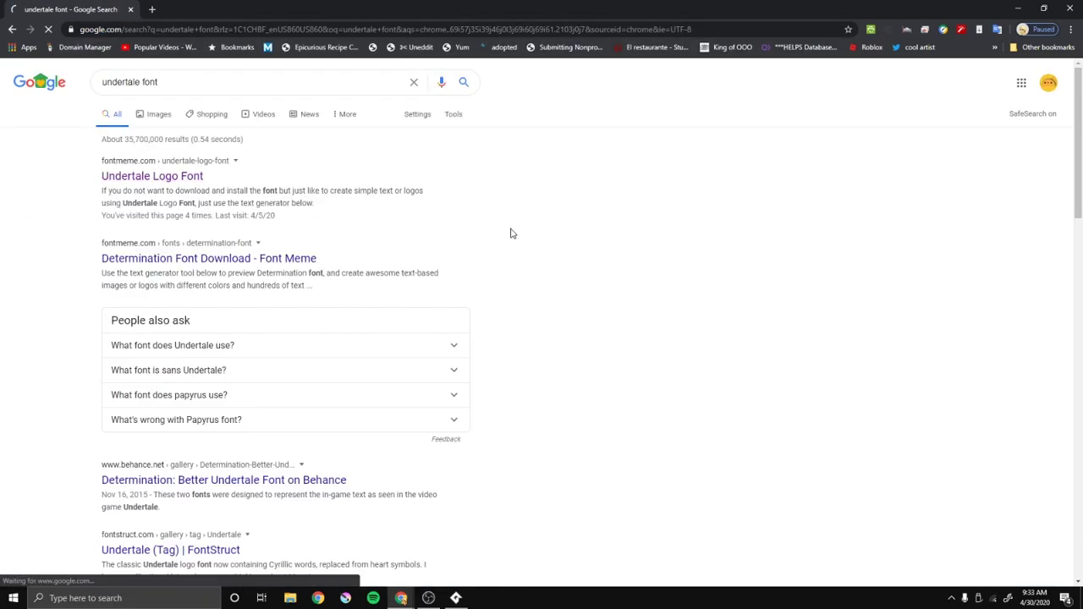
{"action": "scroll", "coordinate": [603, 218], "scroll_direction": "down", "scroll_amount": 10}
{"action": "scroll", "coordinate": [603, 216], "scroll_direction": "down", "scroll_amount": 4}
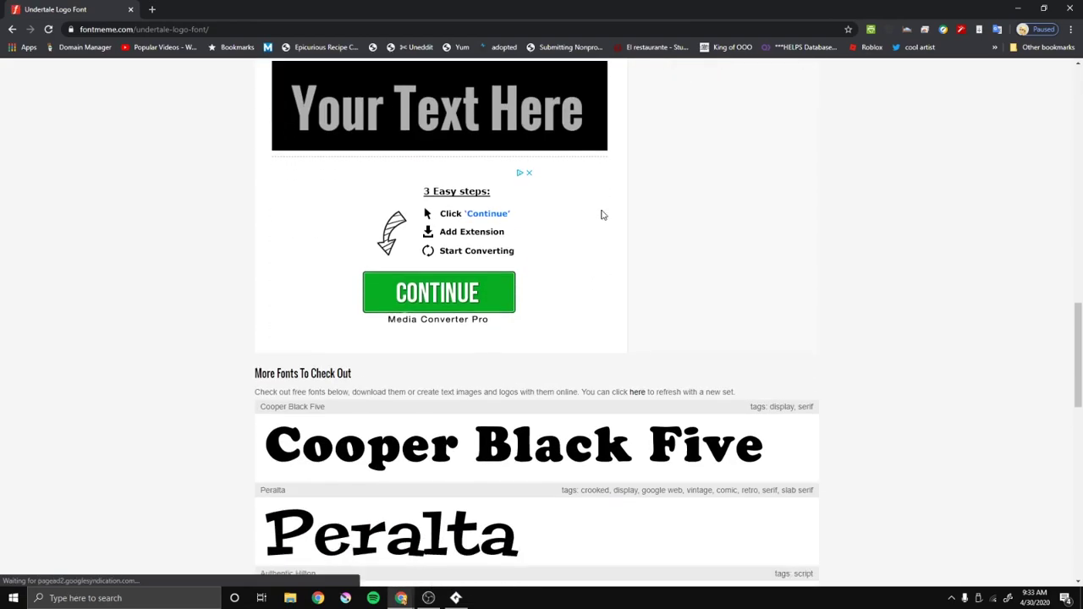
{"action": "scroll", "coordinate": [560, 298], "scroll_direction": "up", "scroll_amount": 3}
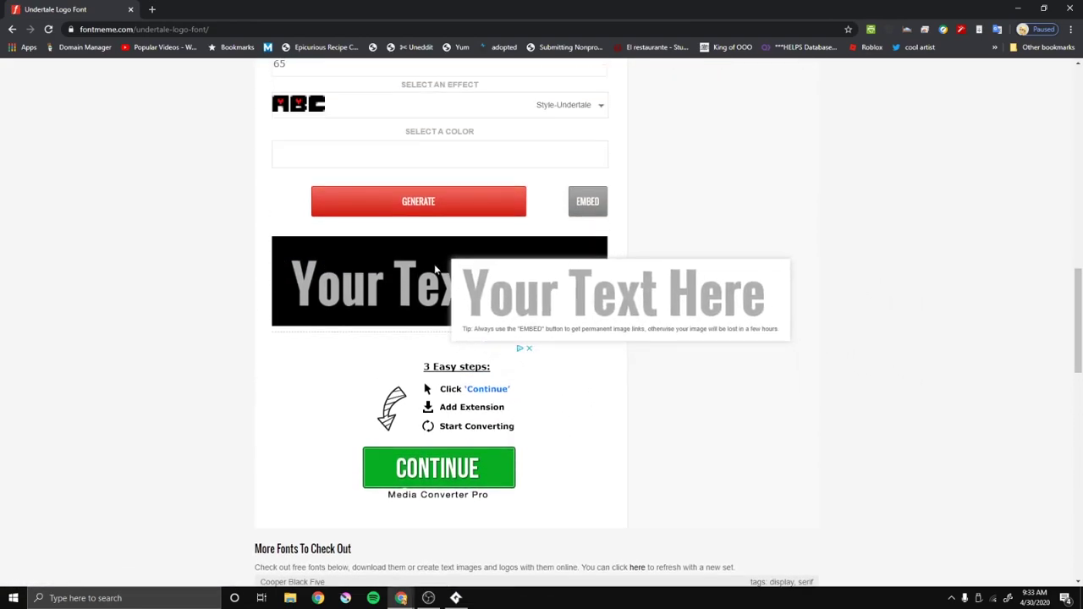
{"action": "scroll", "coordinate": [494, 275], "scroll_direction": "up", "scroll_amount": 8}
{"action": "scroll", "coordinate": [460, 295], "scroll_direction": "up", "scroll_amount": 4}
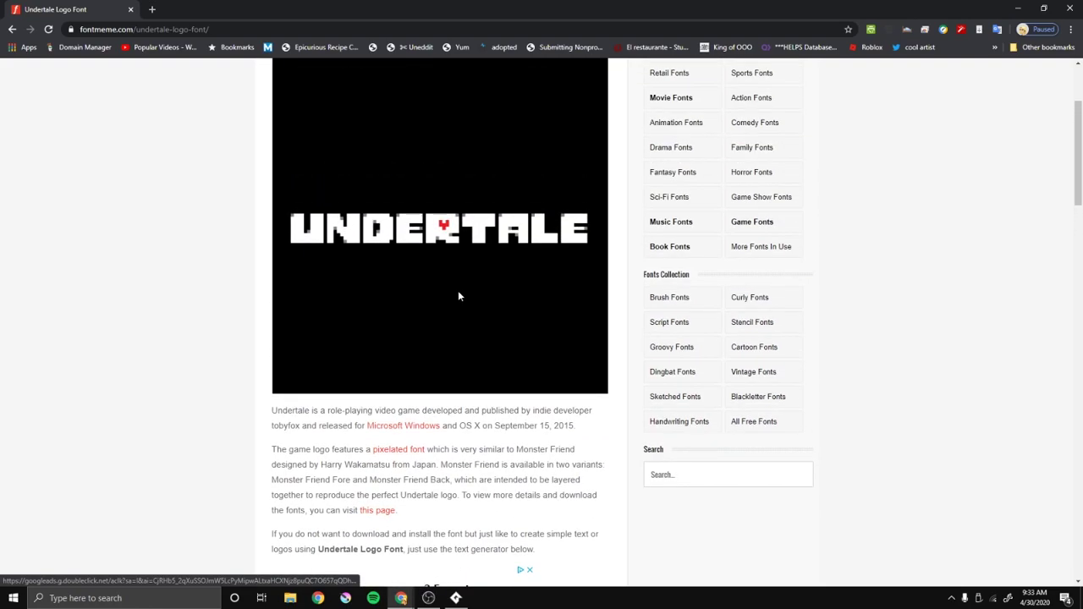
{"action": "scroll", "coordinate": [365, 243], "scroll_direction": "down", "scroll_amount": 1}
{"action": "scroll", "coordinate": [365, 243], "scroll_direction": "down", "scroll_amount": 5}
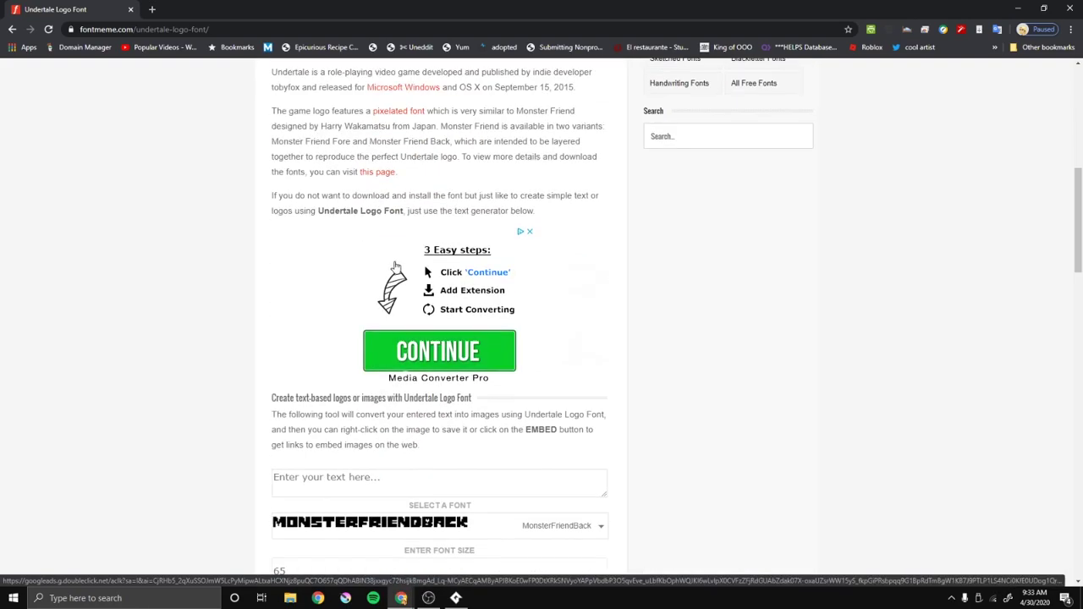
{"action": "scroll", "coordinate": [397, 170], "scroll_direction": "up", "scroll_amount": 1}
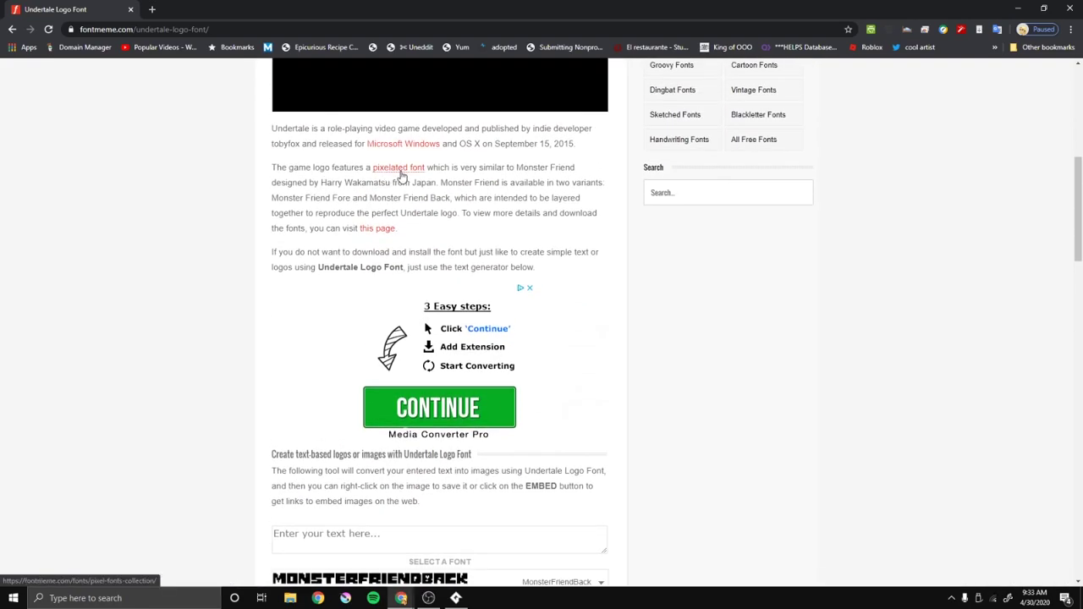
Check the Monster Friend font page and its MediaFire download folders, then close them.
{"action": "left_click", "coordinate": [382, 228]}
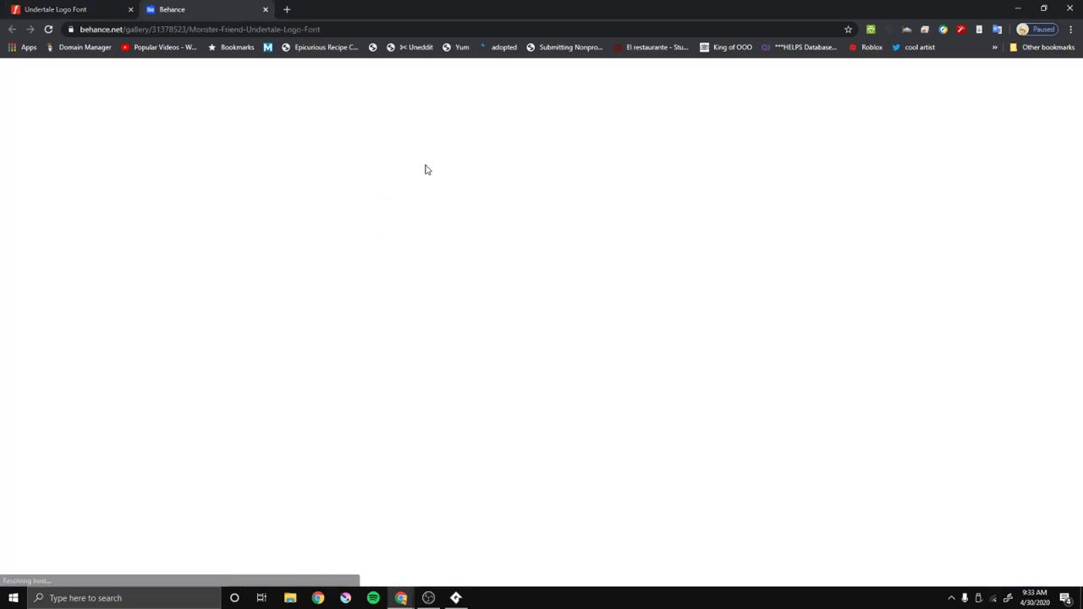
{"action": "left_click", "coordinate": [93, 9]}
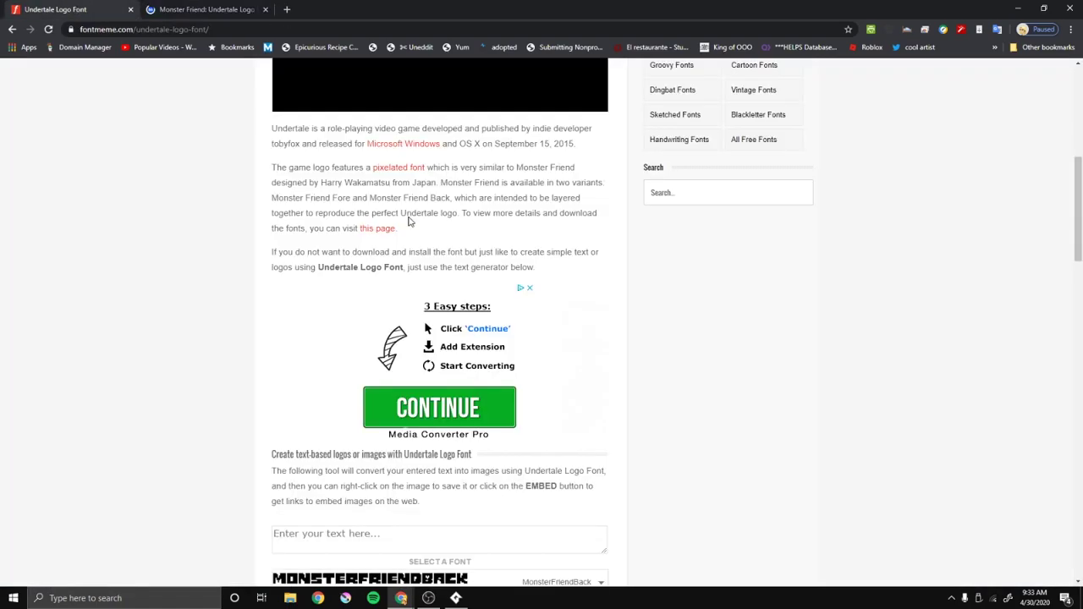
{"action": "left_click", "coordinate": [381, 228]}
{"action": "scroll", "coordinate": [546, 318], "scroll_direction": "down", "scroll_amount": 20}
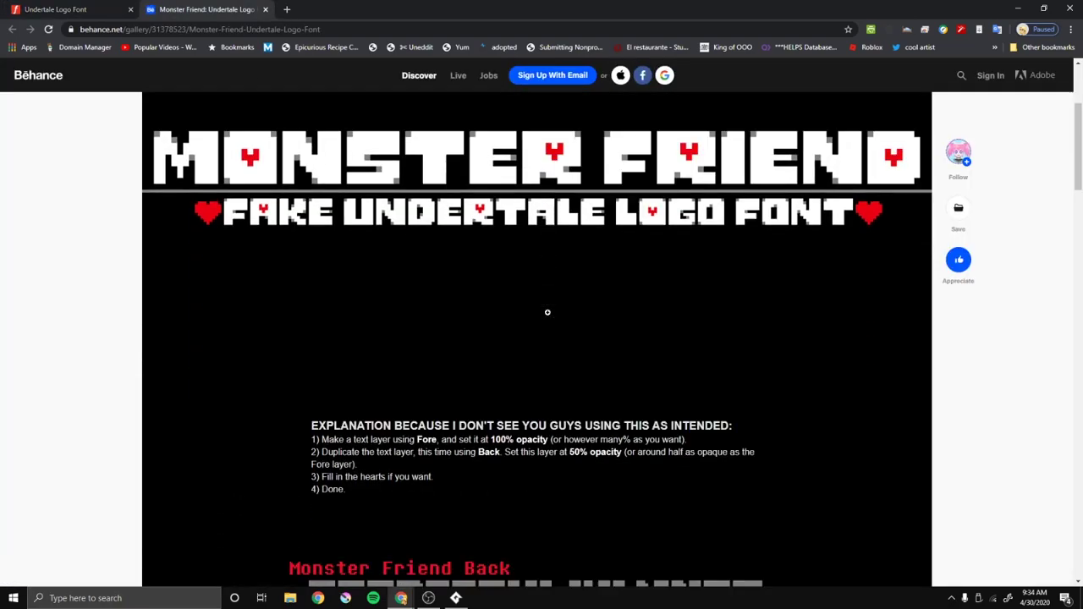
{"action": "scroll", "coordinate": [545, 319], "scroll_direction": "down", "scroll_amount": 5}
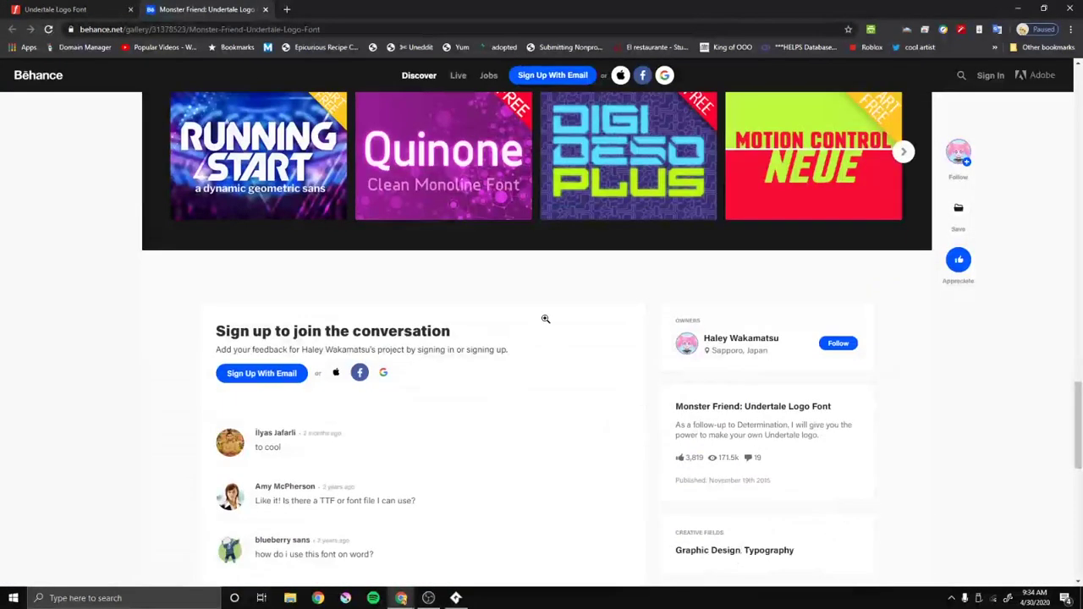
{"action": "scroll", "coordinate": [545, 319], "scroll_direction": "up", "scroll_amount": 4}
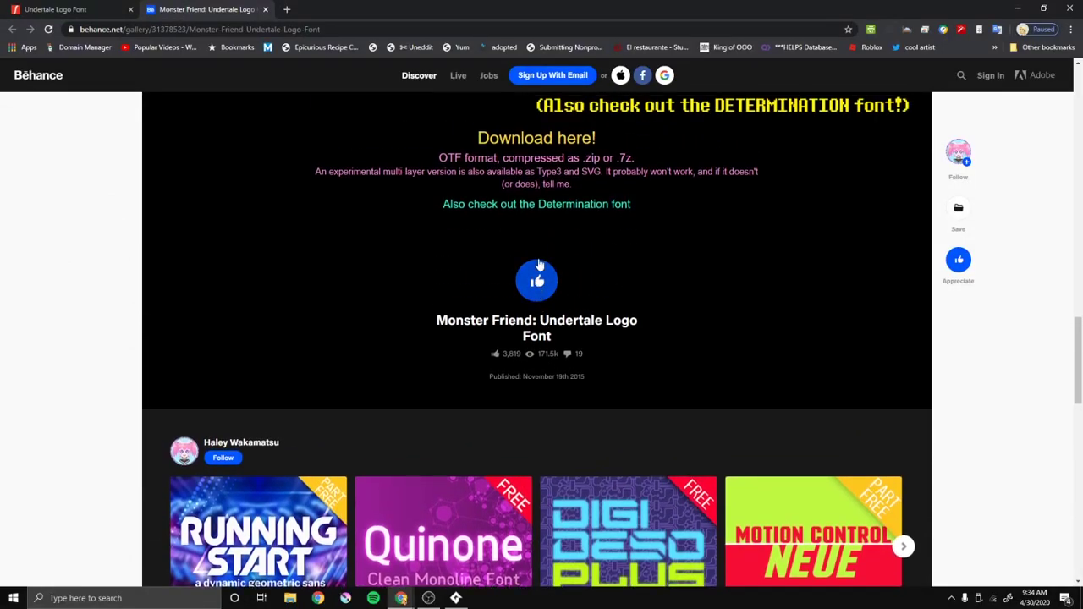
{"action": "left_click", "coordinate": [546, 139]}
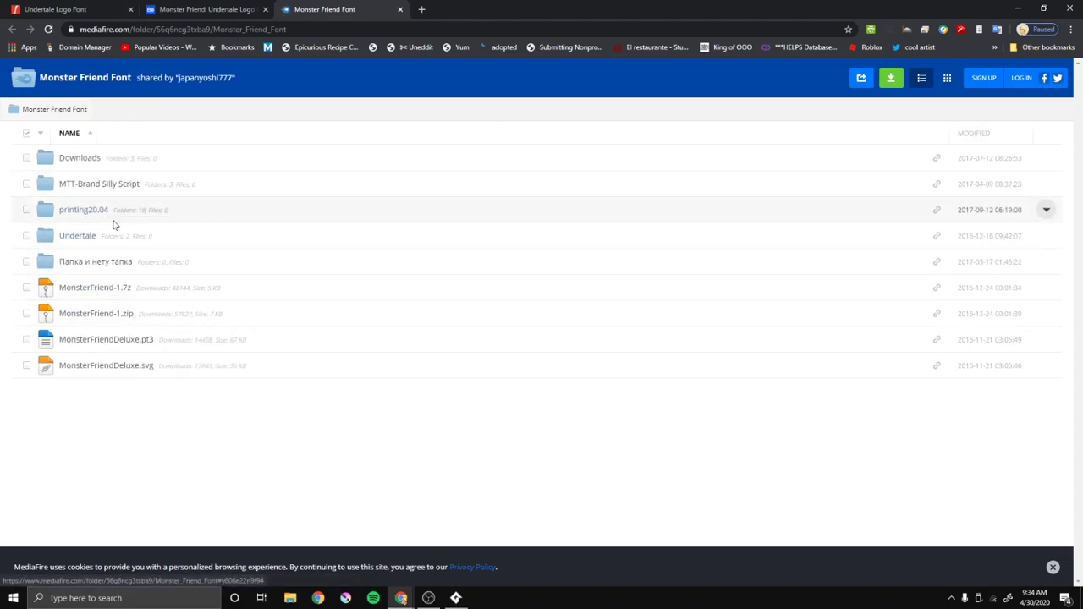
{"action": "left_click", "coordinate": [91, 237]}
{"action": "left_click", "coordinate": [168, 157]}
{"action": "double_click", "coordinate": [67, 158]}
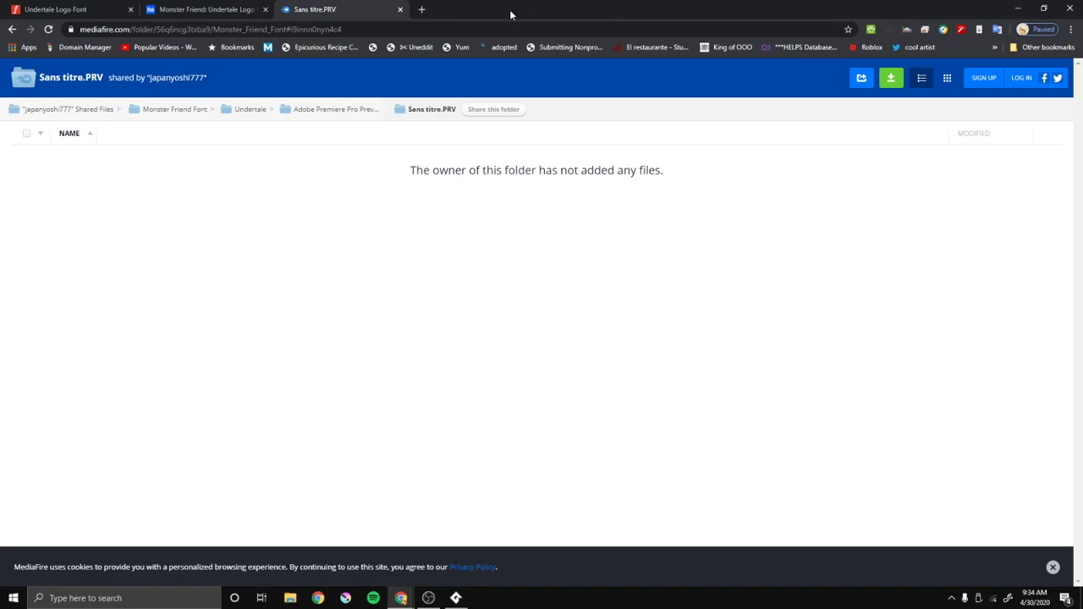
{"action": "left_click", "coordinate": [400, 9]}
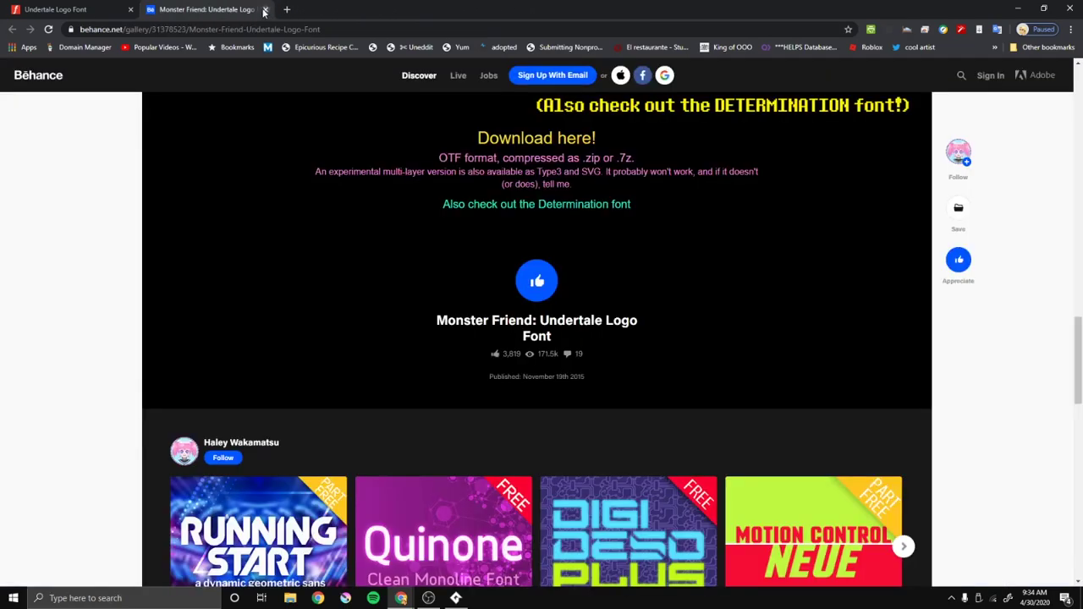
{"action": "left_click", "coordinate": [264, 10]}
Return to the results and open 'Determination Font Download - Font Meme'.
{"action": "left_click", "coordinate": [11, 30]}
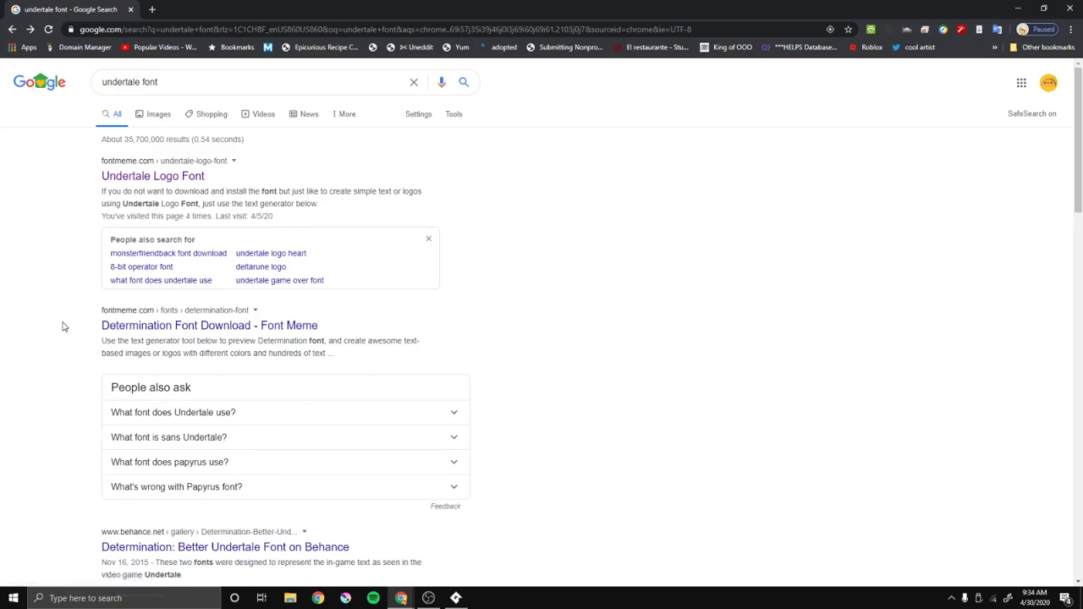
{"action": "left_click", "coordinate": [186, 327]}
{"action": "scroll", "coordinate": [558, 304], "scroll_direction": "down", "scroll_amount": 2}
{"action": "scroll", "coordinate": [582, 294], "scroll_direction": "up", "scroll_amount": 2}
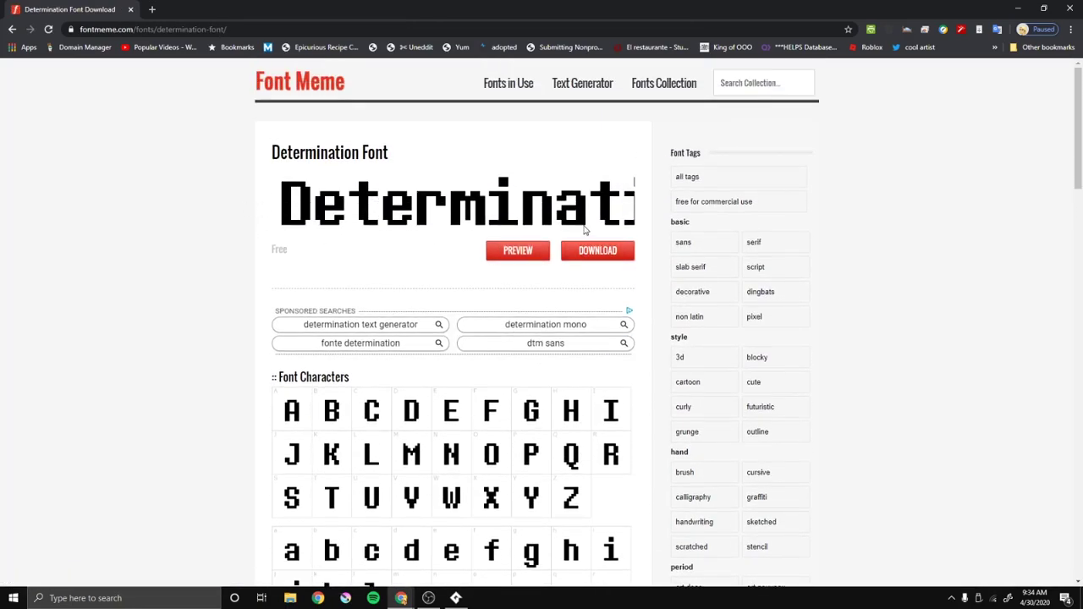
Download determination.zip and install Determination Mono from the DTM-Mono file.
{"action": "left_click", "coordinate": [593, 250]}
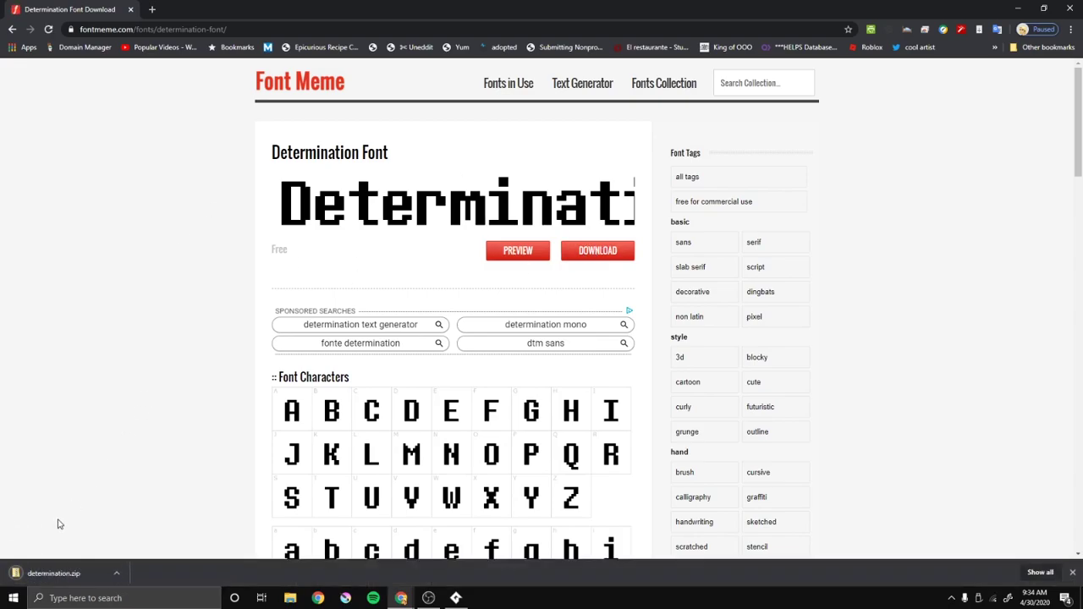
{"action": "left_click", "coordinate": [56, 572]}
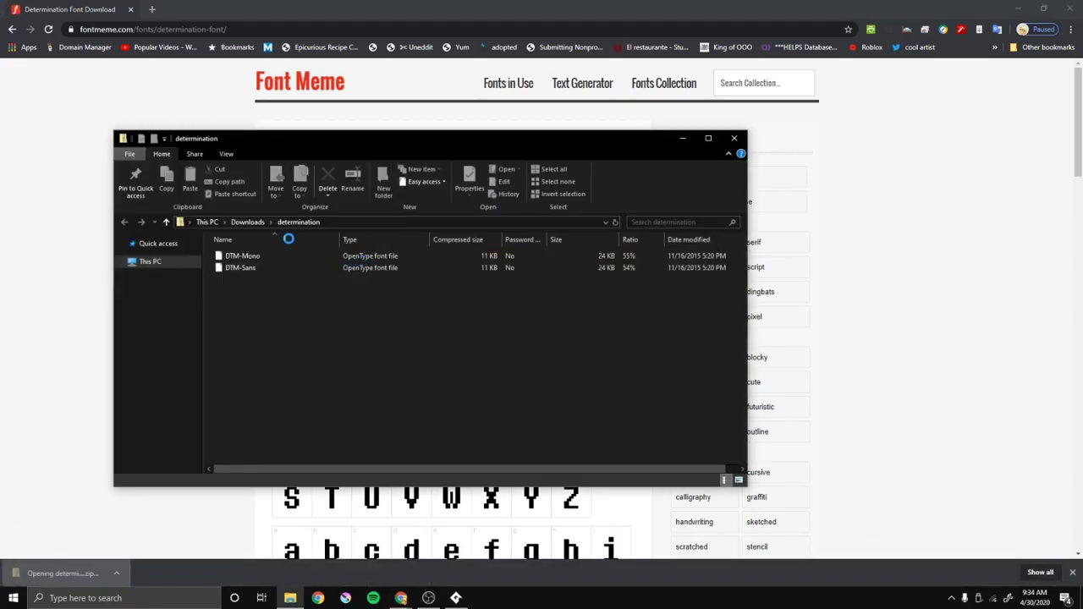
{"action": "double_click", "coordinate": [242, 256]}
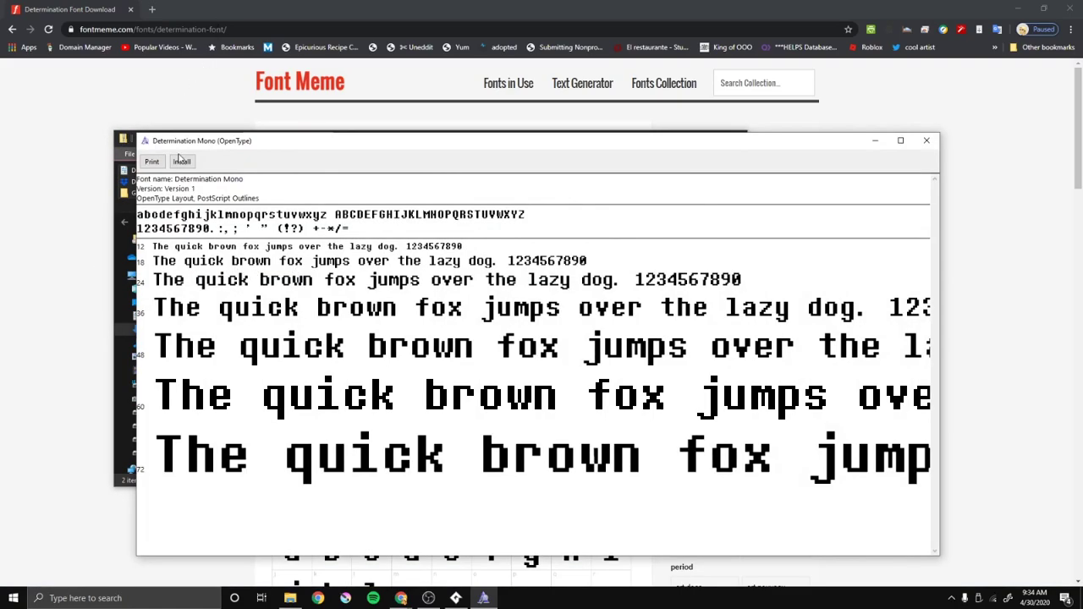
{"action": "left_click", "coordinate": [181, 161]}
{"action": "left_click", "coordinate": [926, 141]}
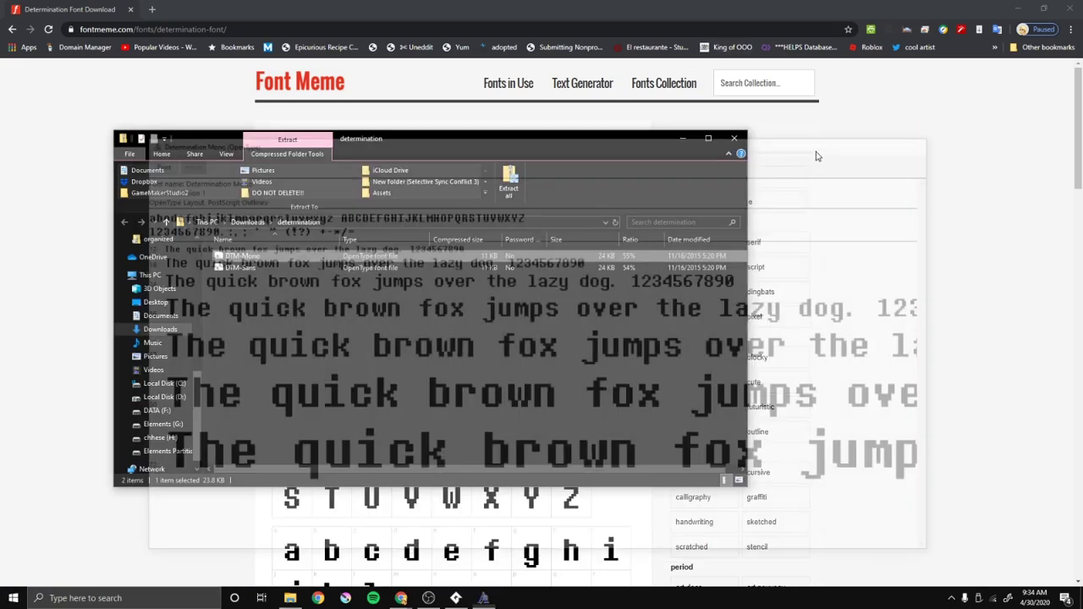
Preview the DTM-Sans font, then close the zip window and return to GameMaker.
{"action": "left_click", "coordinate": [297, 267]}
{"action": "double_click", "coordinate": [297, 267]}
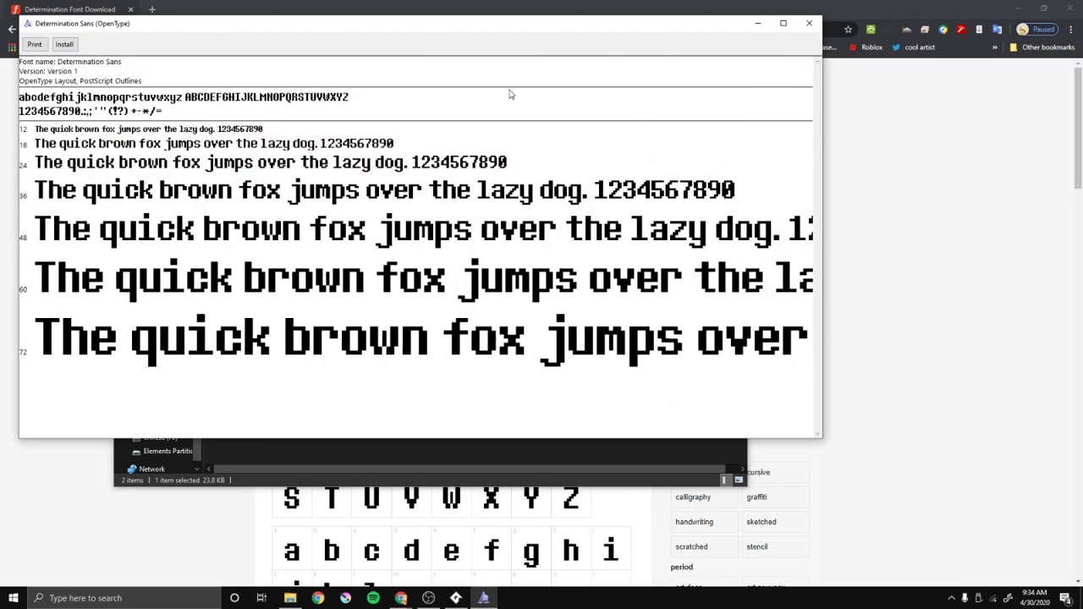
{"action": "left_click", "coordinate": [808, 23]}
{"action": "left_click", "coordinate": [353, 257]}
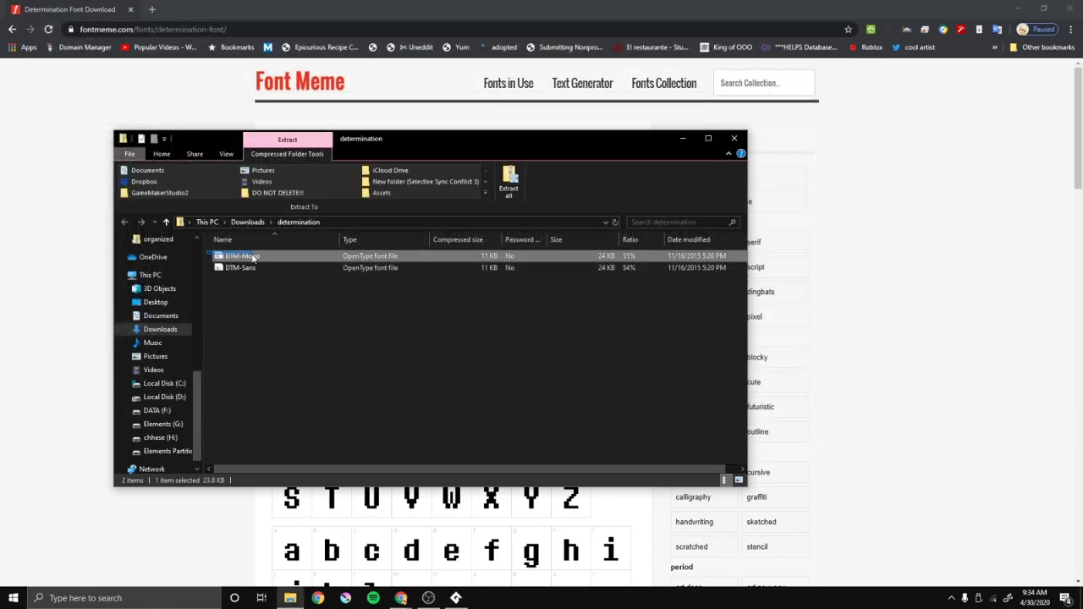
{"action": "key", "text": "ctrl+a"}
{"action": "left_click", "coordinate": [409, 391]}
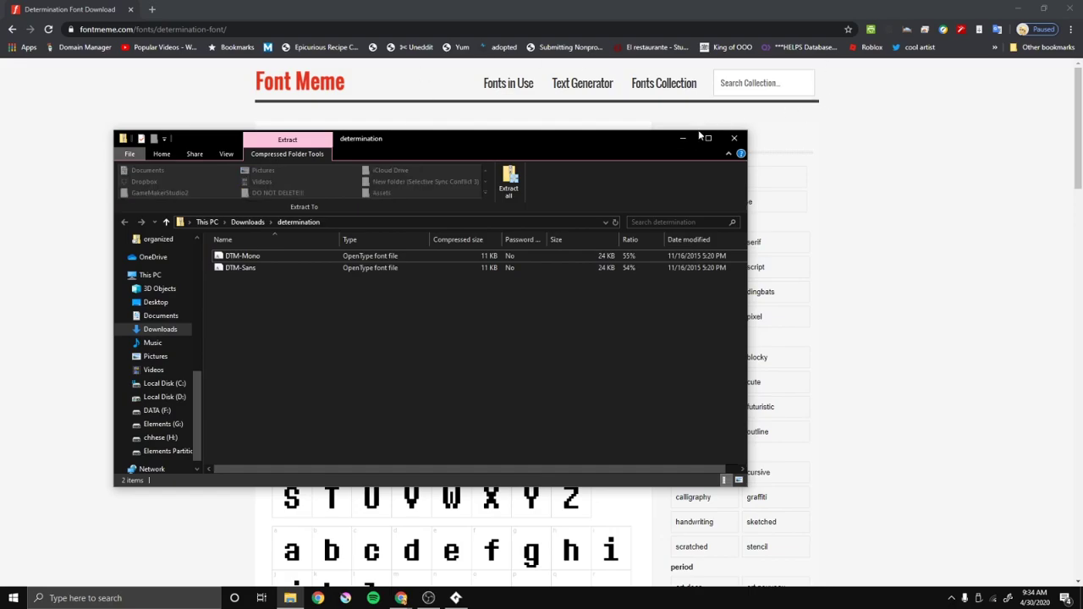
{"action": "left_click", "coordinate": [734, 138]}
{"action": "key", "text": "alt+Tab"}
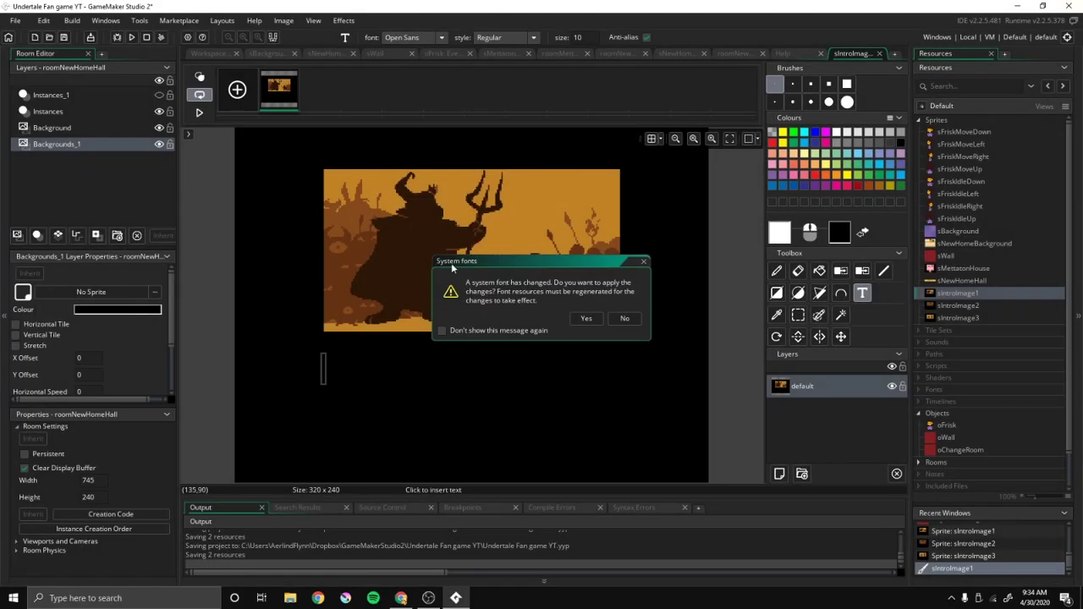
Change the sIntroImage1 text font from Open Sans to Determination Mono, Regular, size 10.
{"action": "left_click", "coordinate": [584, 319]}
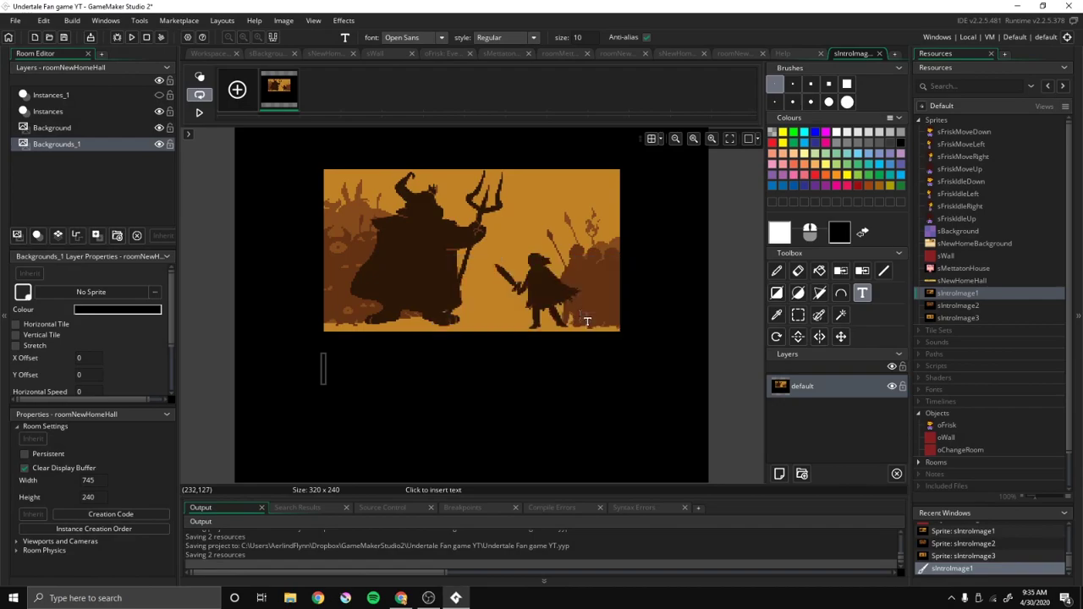
{"action": "left_click", "coordinate": [425, 37]}
{"action": "scroll", "coordinate": [426, 110], "scroll_direction": "up", "scroll_amount": 5}
{"action": "scroll", "coordinate": [427, 109], "scroll_direction": "up", "scroll_amount": 10}
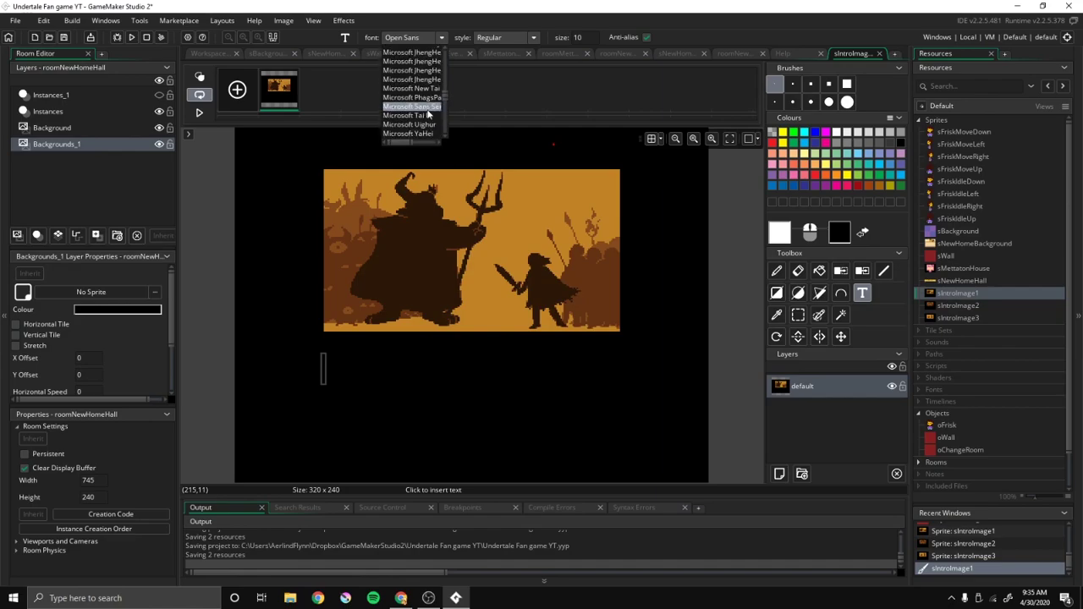
{"action": "scroll", "coordinate": [430, 91], "scroll_direction": "up", "scroll_amount": 6}
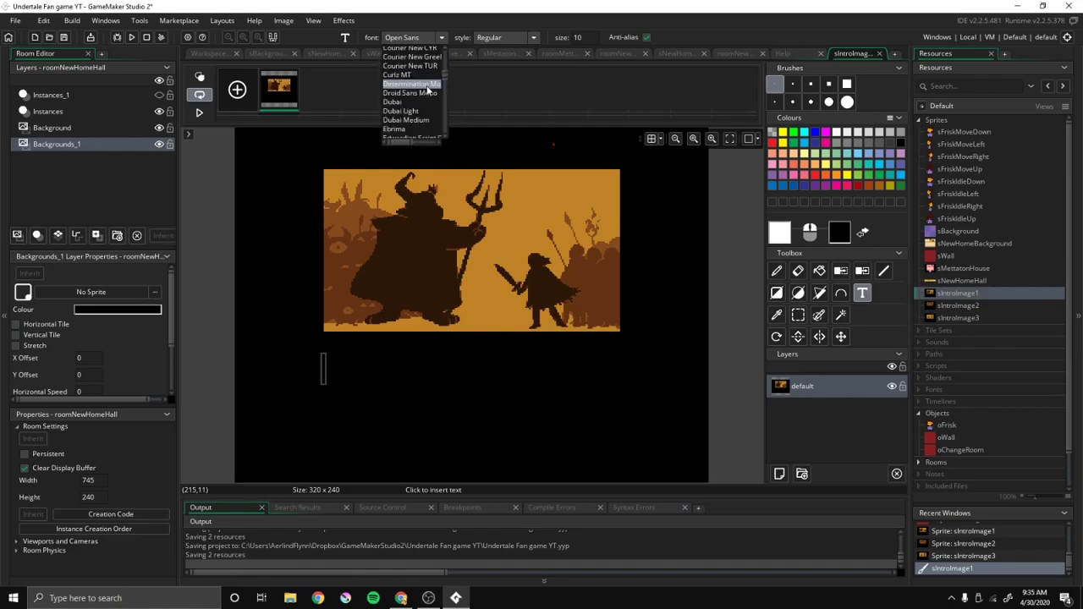
{"action": "scroll", "coordinate": [433, 93], "scroll_direction": "up", "scroll_amount": 6}
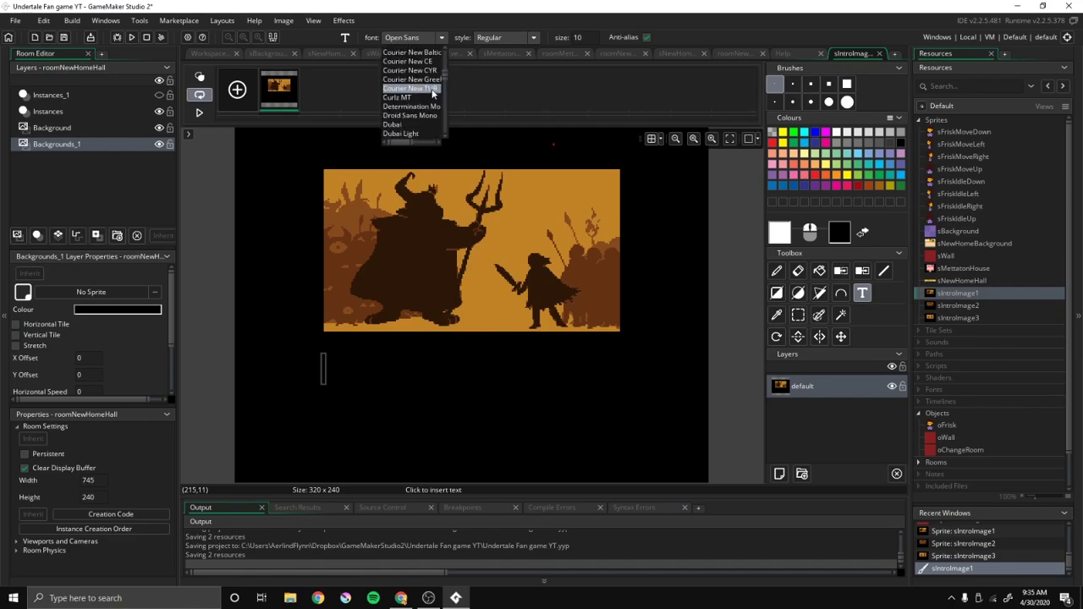
{"action": "scroll", "coordinate": [433, 93], "scroll_direction": "down", "scroll_amount": 5}
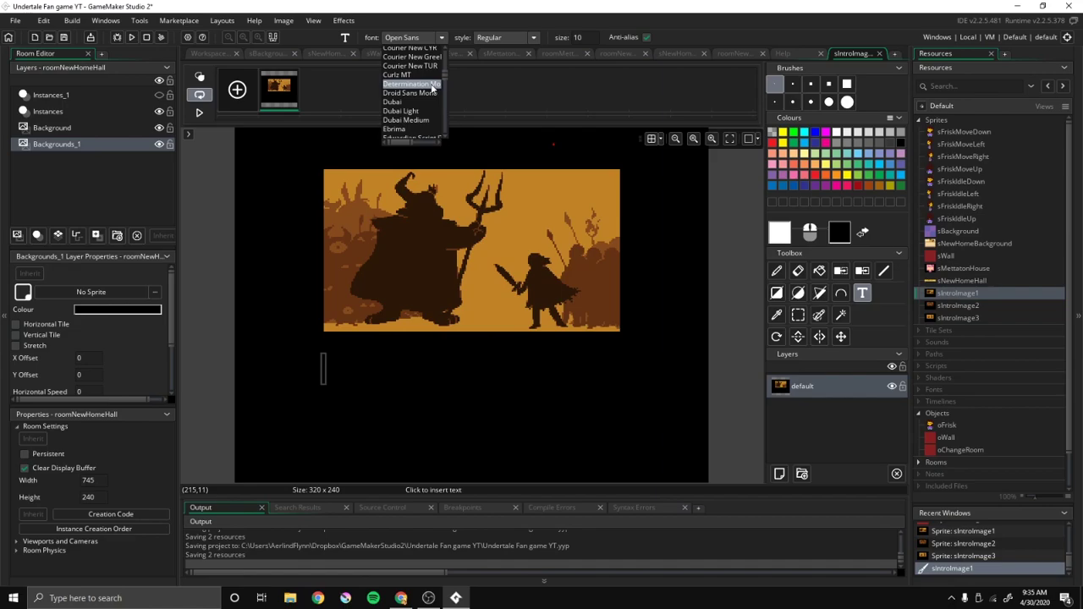
{"action": "left_click", "coordinate": [432, 85]}
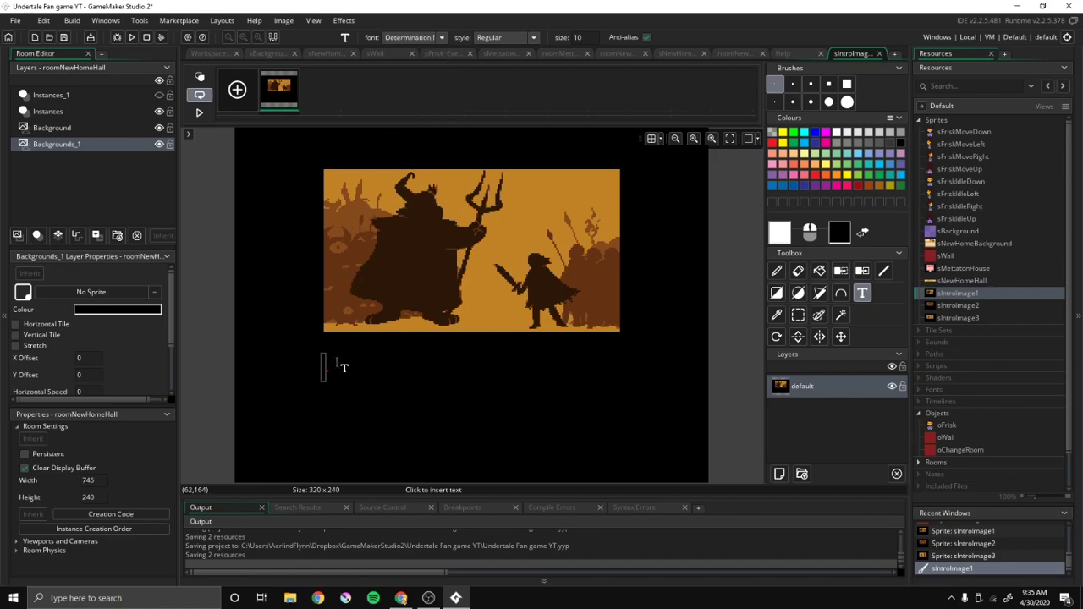
Start a text box below the picture and type 'Once there was a cow named'.
{"action": "left_click", "coordinate": [326, 364]}
{"action": "type", "text": "Once there was a cow named"}
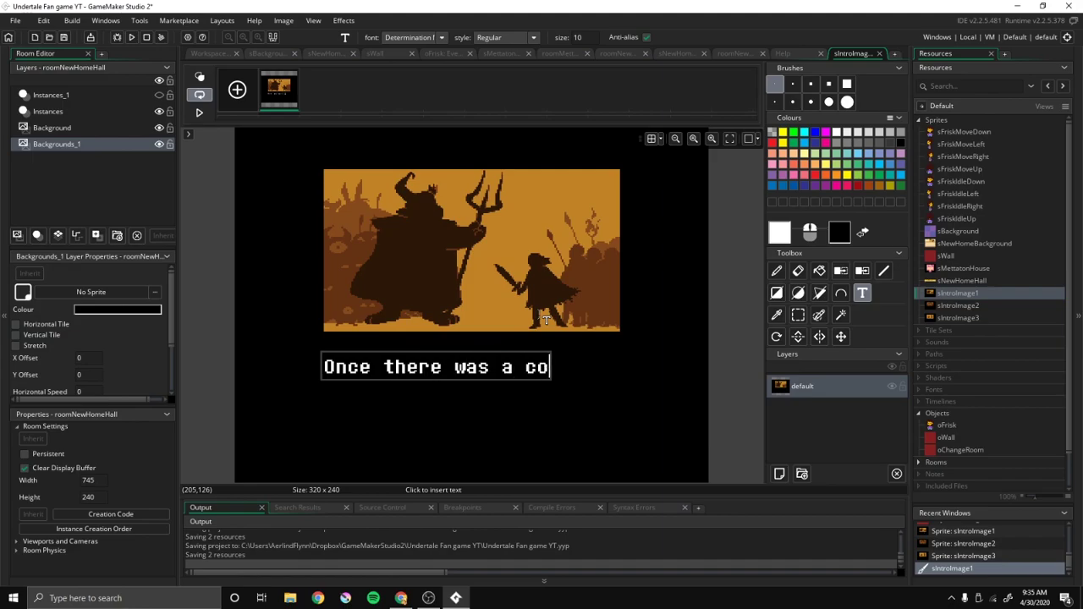
Add the second line 'Bob the builder.' and commit the caption text.
{"action": "key", "text": "Return"}
{"action": "type", "text": "Bob the builder"}
{"action": "key", "text": "Return"}
{"action": "key", "text": "BackSpace"}
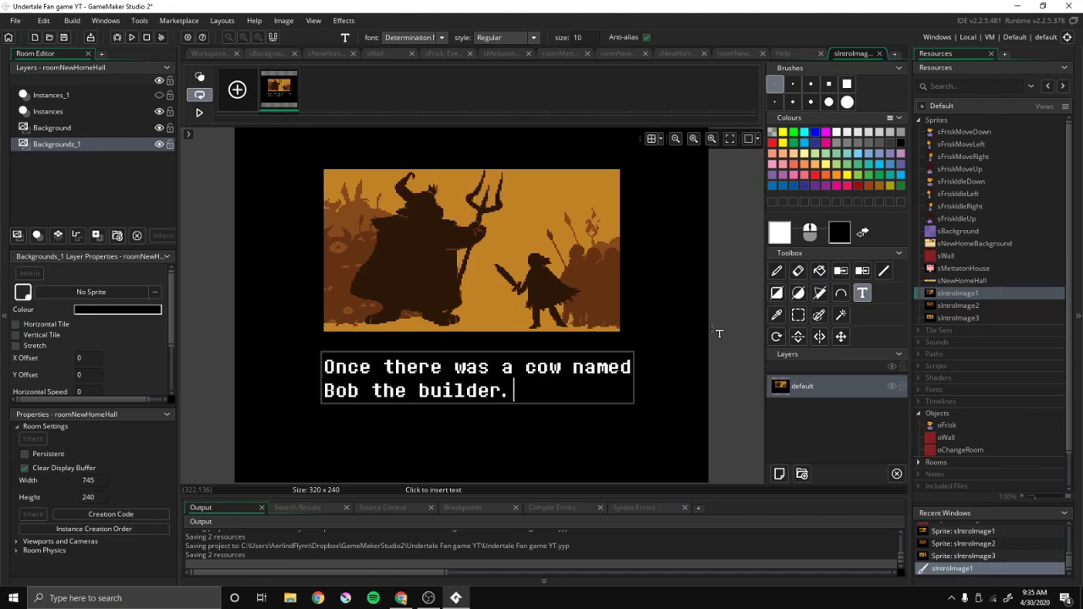
{"action": "type", "text": "."}
{"action": "left_click", "coordinate": [797, 315]}
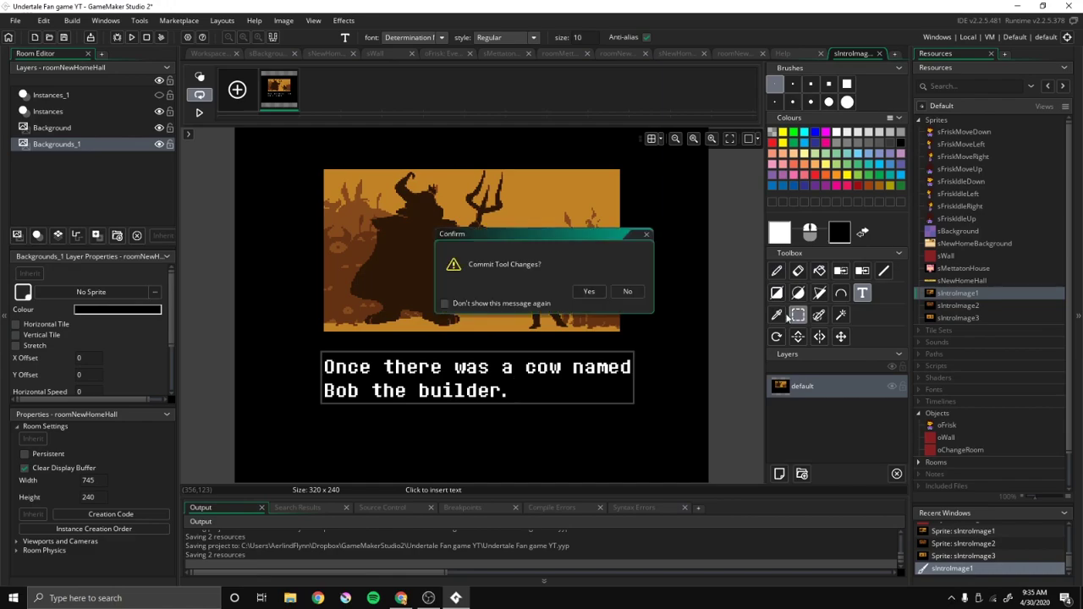
{"action": "left_click", "coordinate": [586, 291]}
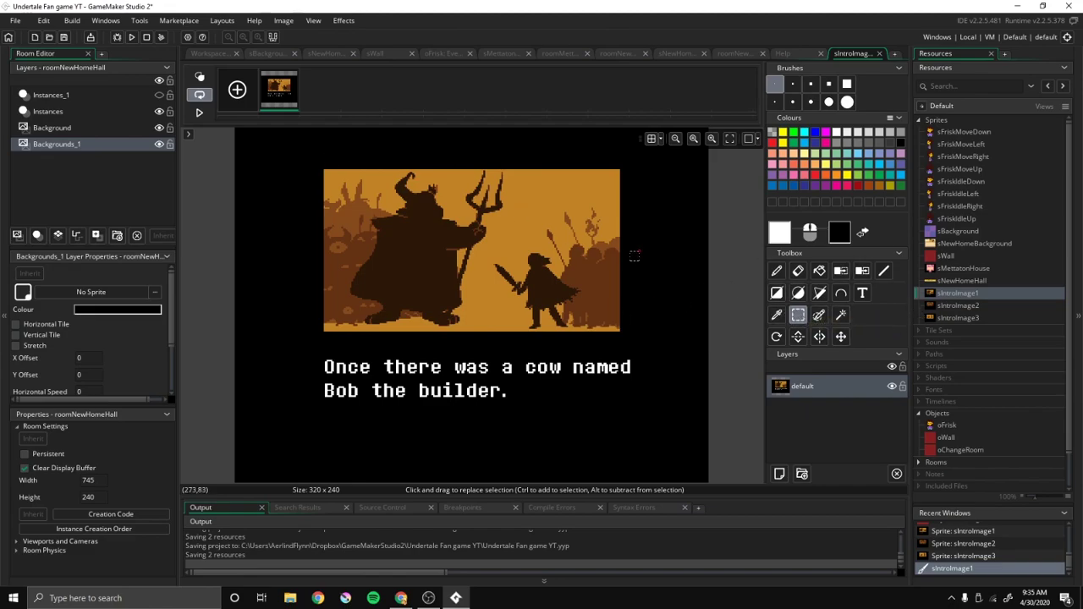
Sample the dark brown, outline an axe head over the trident with a size-3 Pencil, and bucket-fill it.
{"action": "scroll", "coordinate": [377, 229], "scroll_direction": "up", "scroll_amount": 3}
{"action": "scroll", "coordinate": [377, 229], "scroll_direction": "down", "scroll_amount": 3}
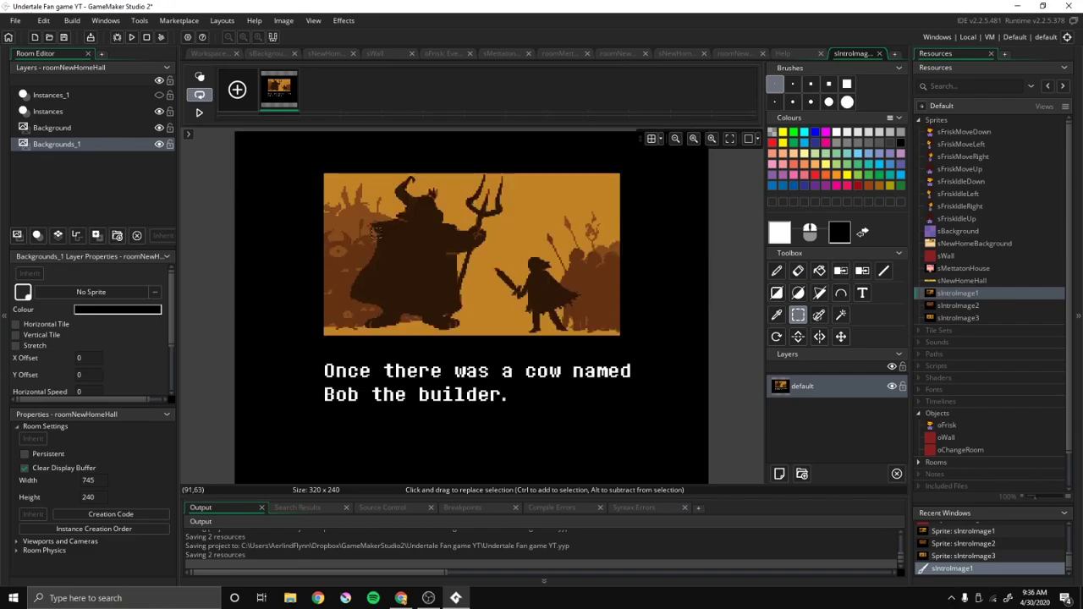
{"action": "left_click", "coordinate": [777, 316]}
{"action": "left_click", "coordinate": [414, 231]}
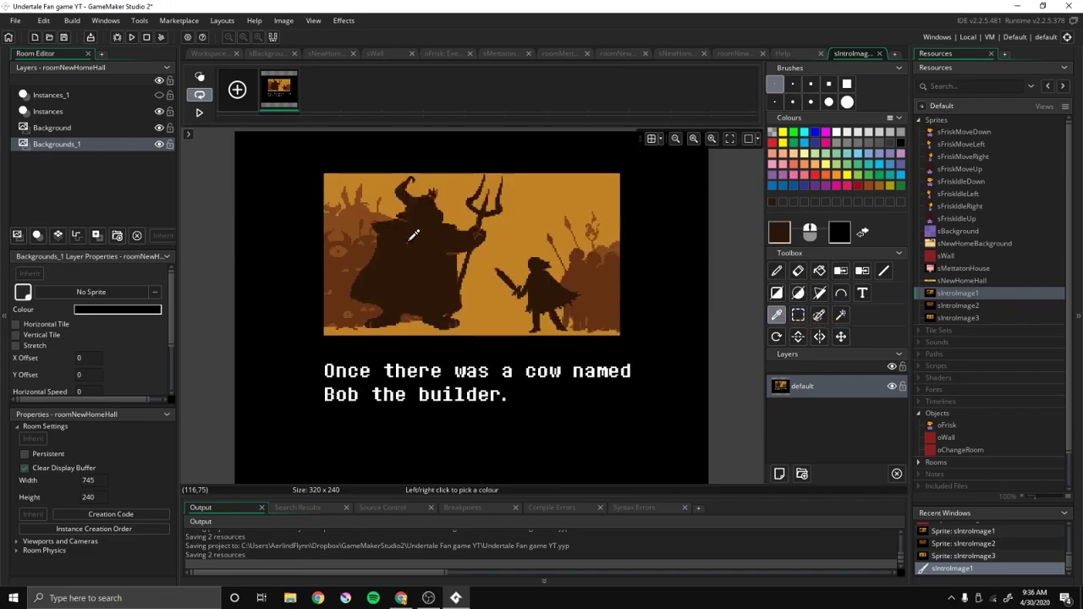
{"action": "left_click", "coordinate": [779, 271]}
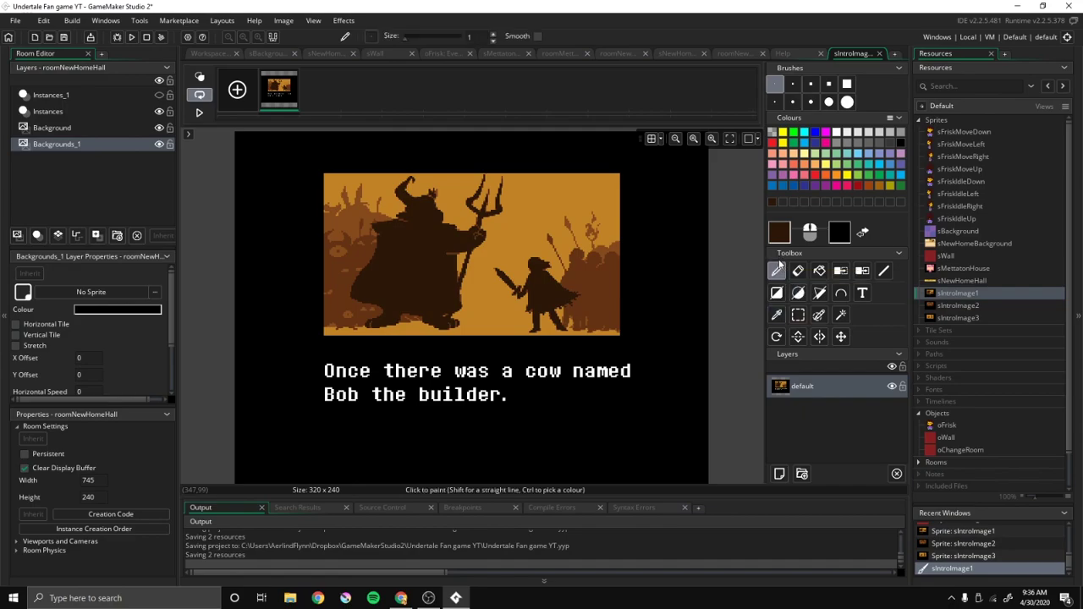
{"action": "left_click", "coordinate": [775, 101]}
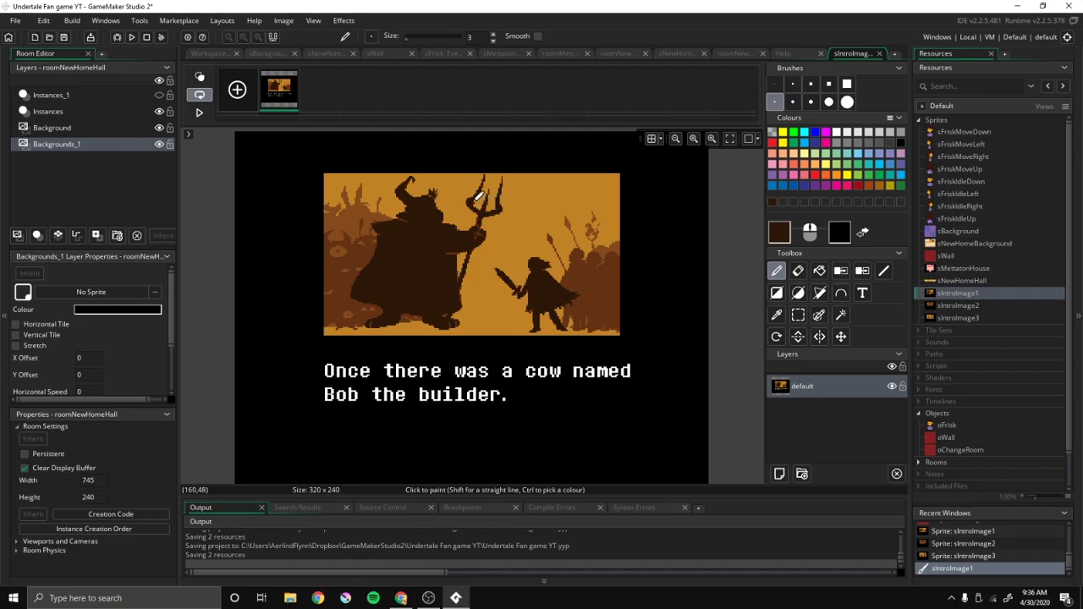
{"action": "mouse_move", "coordinate": [496, 205]}
{"action": "left_mouse_down"}
{"action": "mouse_move", "coordinate": [513, 222]}
{"action": "mouse_move", "coordinate": [527, 184]}
{"action": "mouse_move", "coordinate": [513, 172]}
{"action": "mouse_move", "coordinate": [474, 173]}
{"action": "left_mouse_up"}
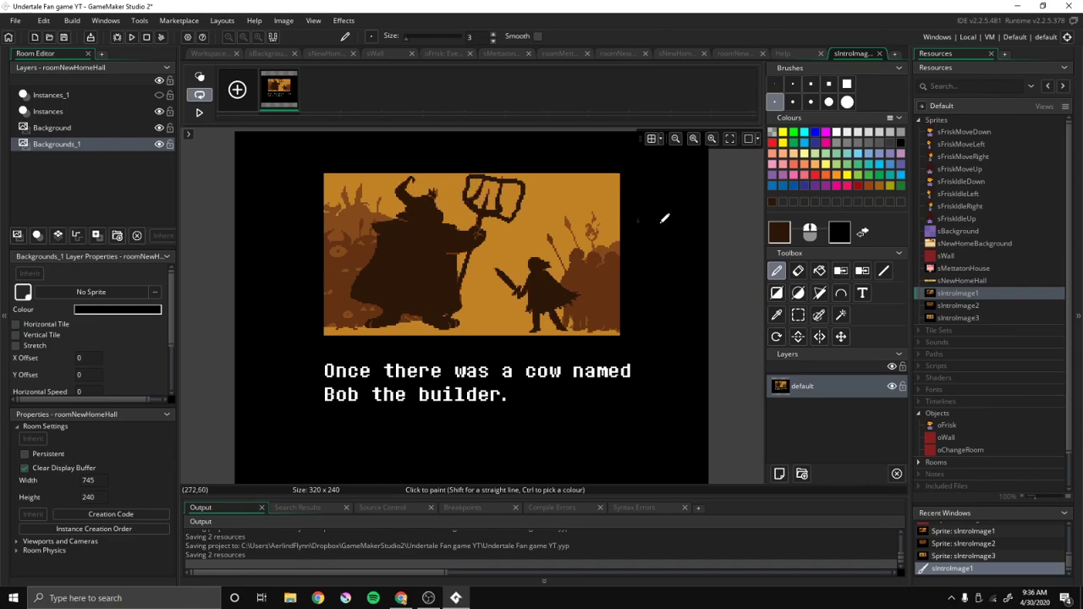
{"action": "left_click", "coordinate": [819, 270]}
{"action": "left_click", "coordinate": [520, 188]}
{"action": "left_click", "coordinate": [493, 188]}
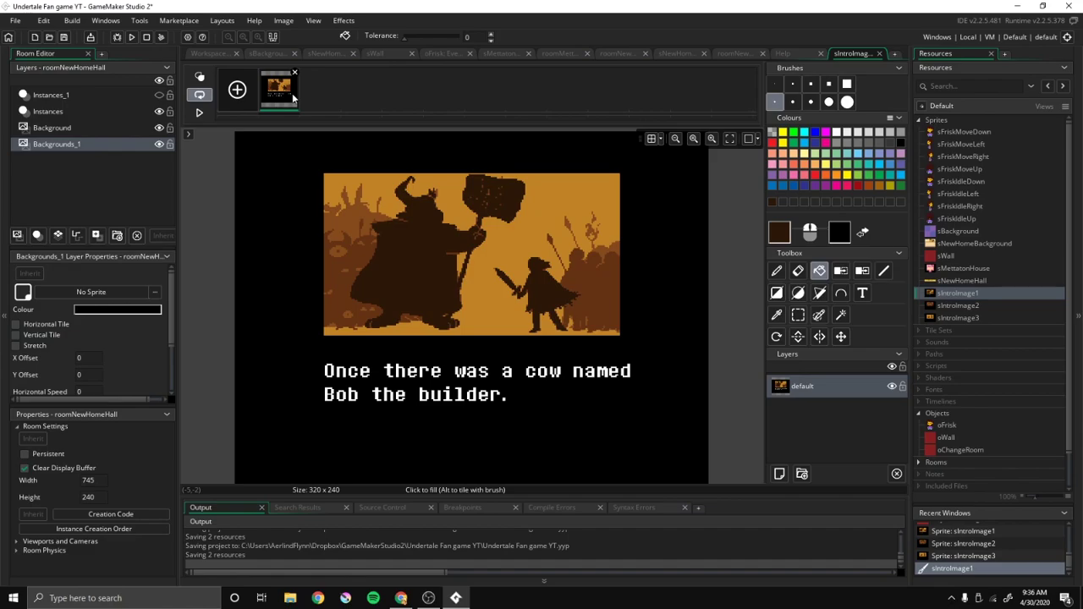
Duplicate the frame, select frame 2, and ready a black Pencil to paint out the caption's period.
{"action": "key", "text": "ctrl+v"}
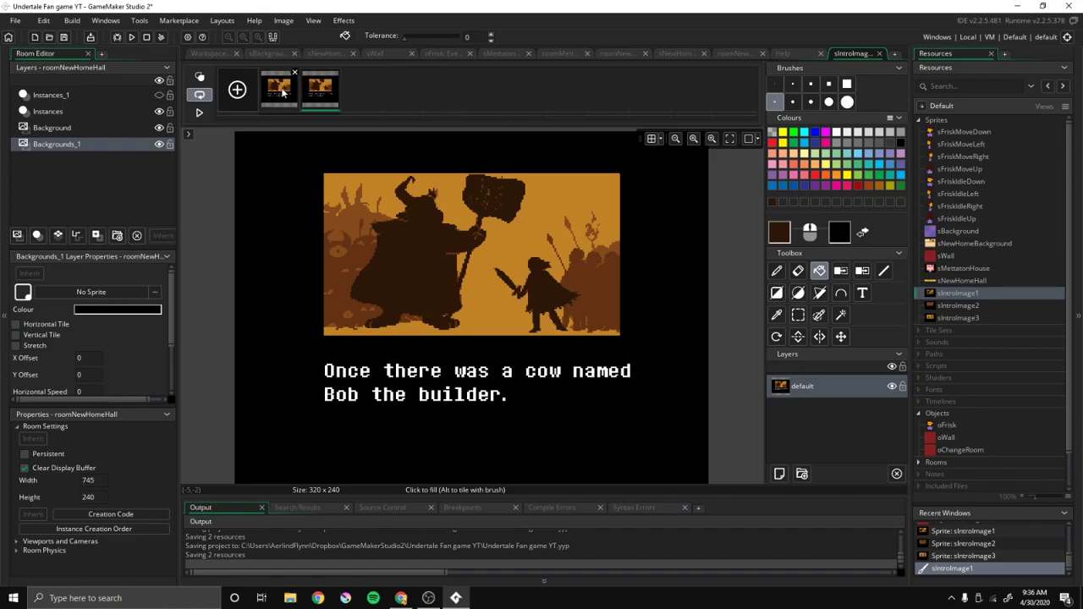
{"action": "left_click", "coordinate": [283, 93]}
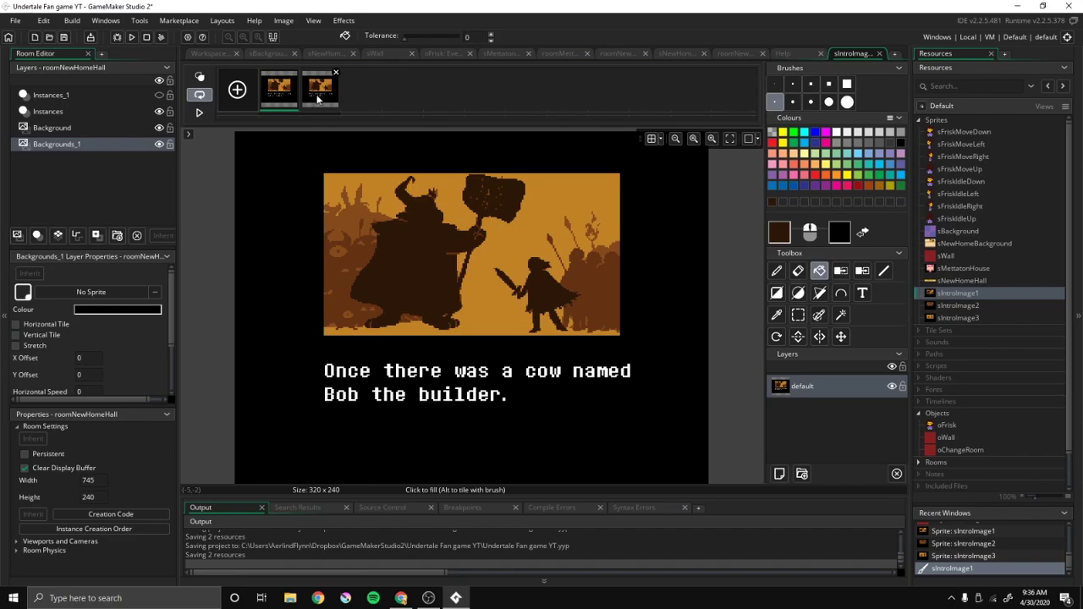
{"action": "left_click", "coordinate": [314, 100]}
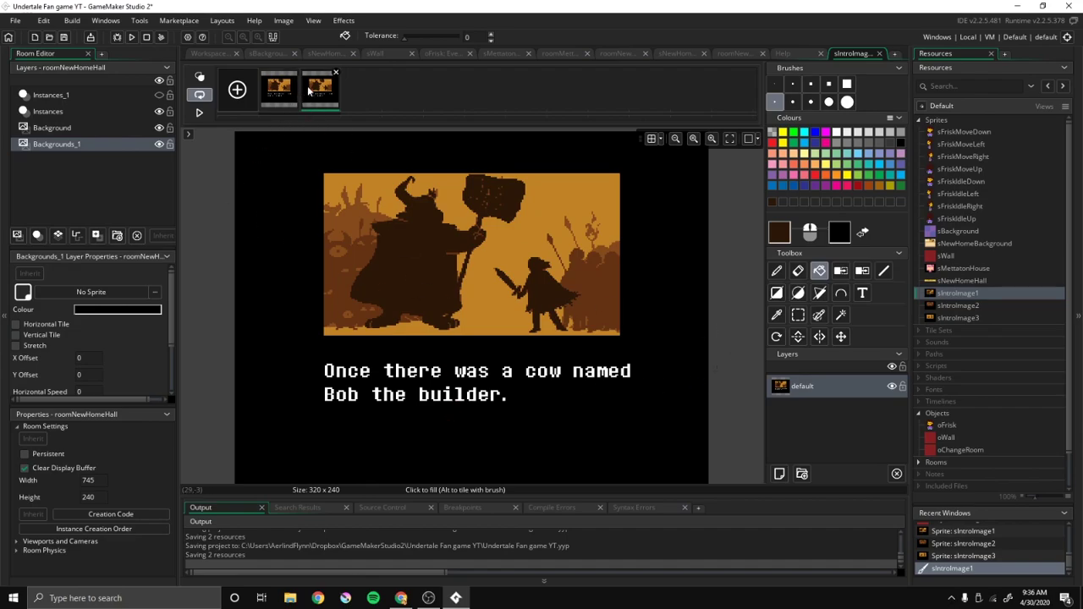
{"action": "left_click", "coordinate": [900, 144]}
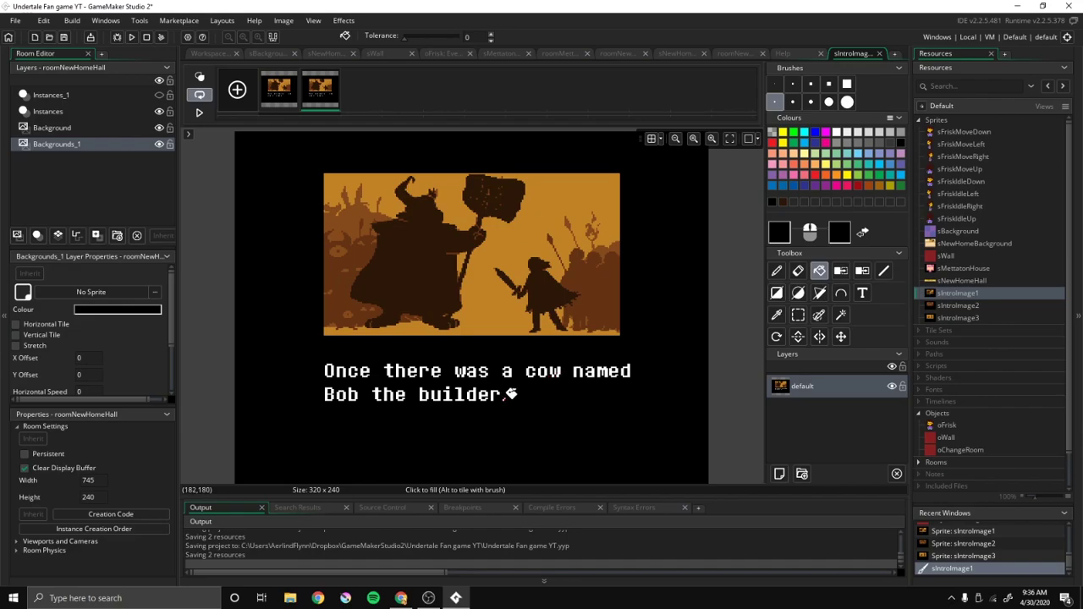
{"action": "left_click", "coordinate": [777, 272]}
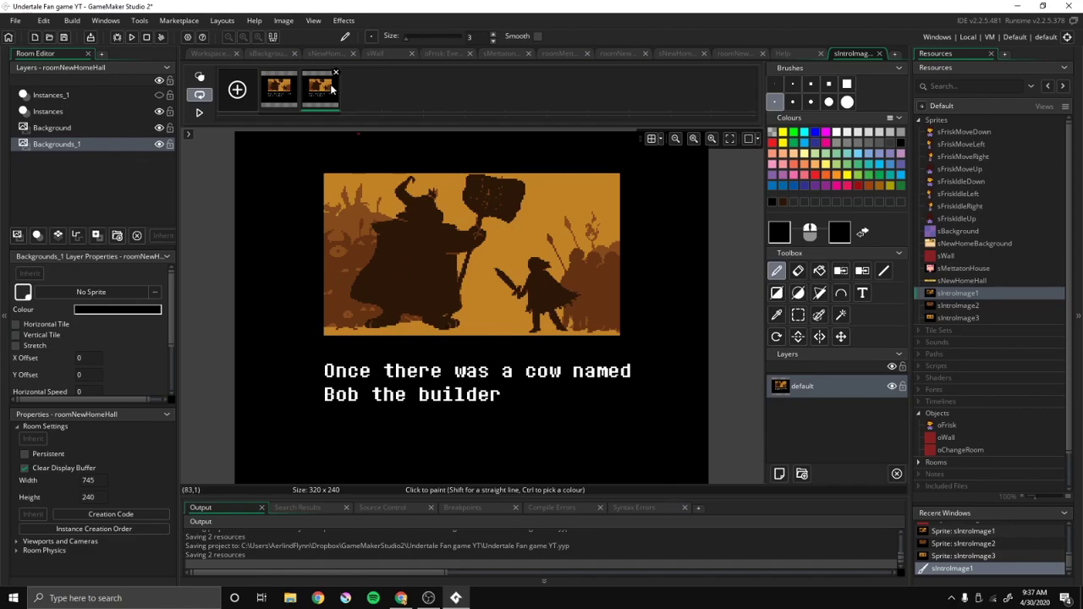
Duplicate frames and paint out trailing letters of 'builder', such as the e and i, one per frame.
{"action": "key", "text": "ctrl+d"}
{"action": "key", "text": "ctrl+d"}
{"action": "left_click_drag", "start_coordinate": [489, 390], "coordinate": [482, 400]}
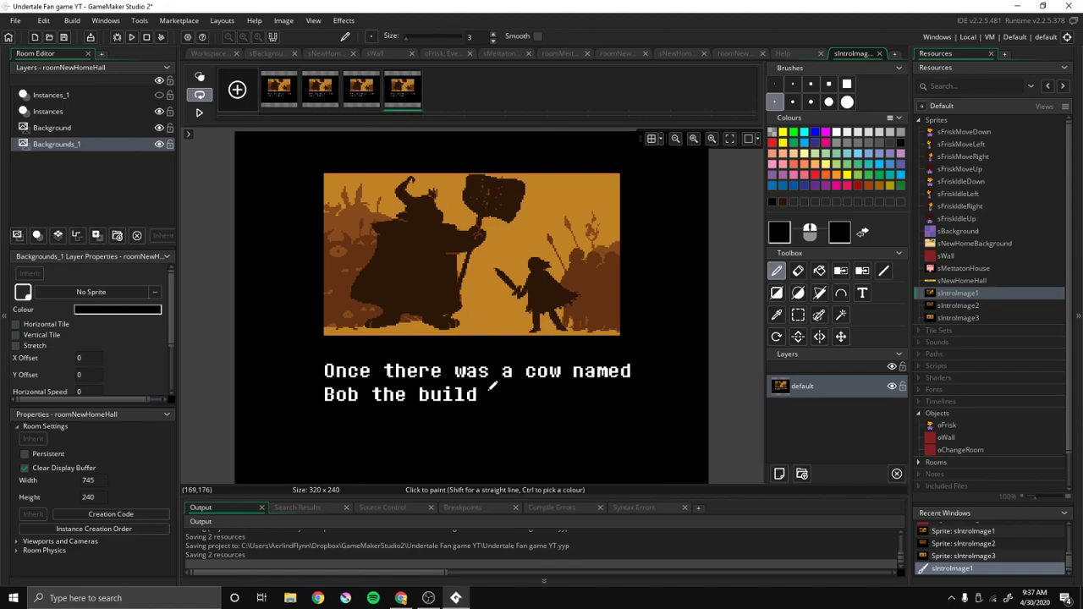
{"action": "key", "text": "ctrl+d"}
{"action": "key", "text": "ctrl+d"}
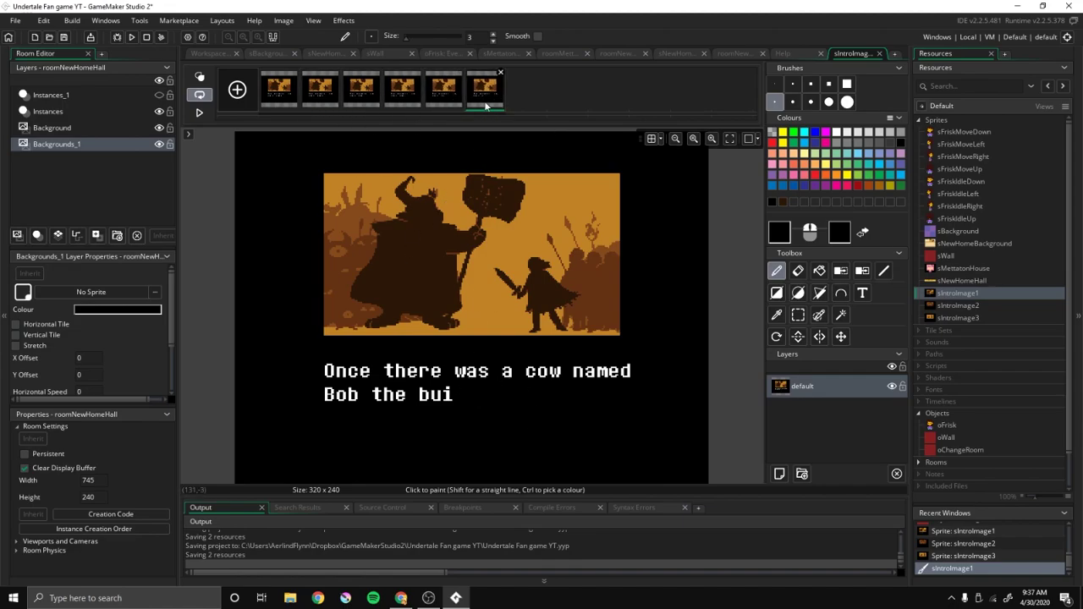
{"action": "key", "text": "ctrl+d"}
{"action": "scroll", "coordinate": [457, 385], "scroll_direction": "up", "scroll_amount": 1, "text": "ctrl"}
{"action": "left_click_drag", "start_coordinate": [457, 383], "coordinate": [433, 401]}
{"action": "key", "text": "ctrl+d"}
{"action": "key", "text": "ctrl+z"}
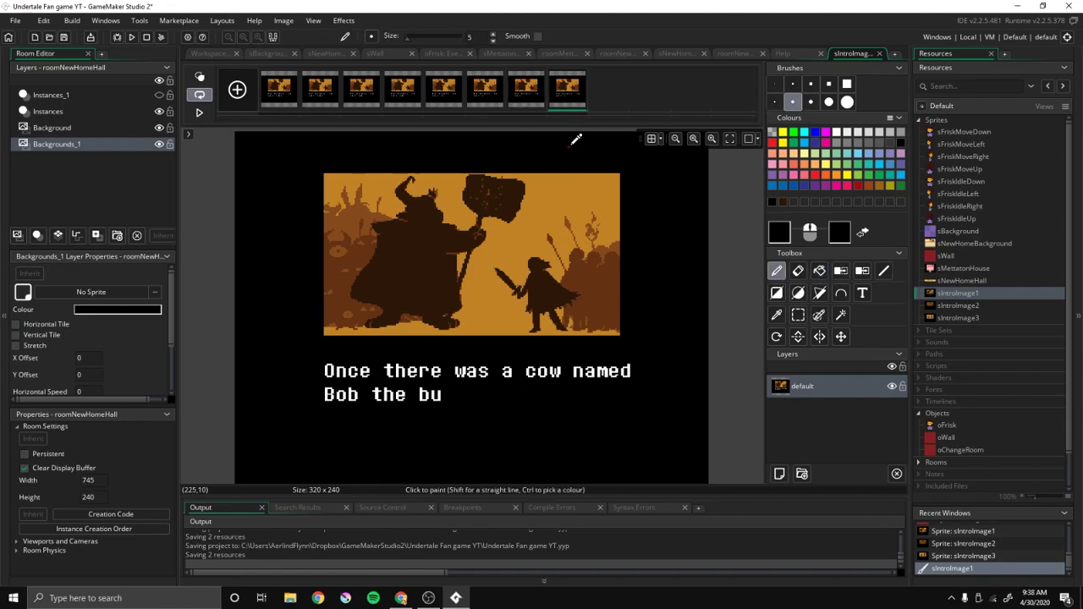
Reorder the seventh frame, preview the animation, and duplicate the last frame.
{"action": "left_click_drag", "start_coordinate": [533, 93], "coordinate": [582, 97]}
{"action": "left_click", "coordinate": [525, 93]}
{"action": "left_click", "coordinate": [567, 91]}
{"action": "left_click", "coordinate": [199, 113]}
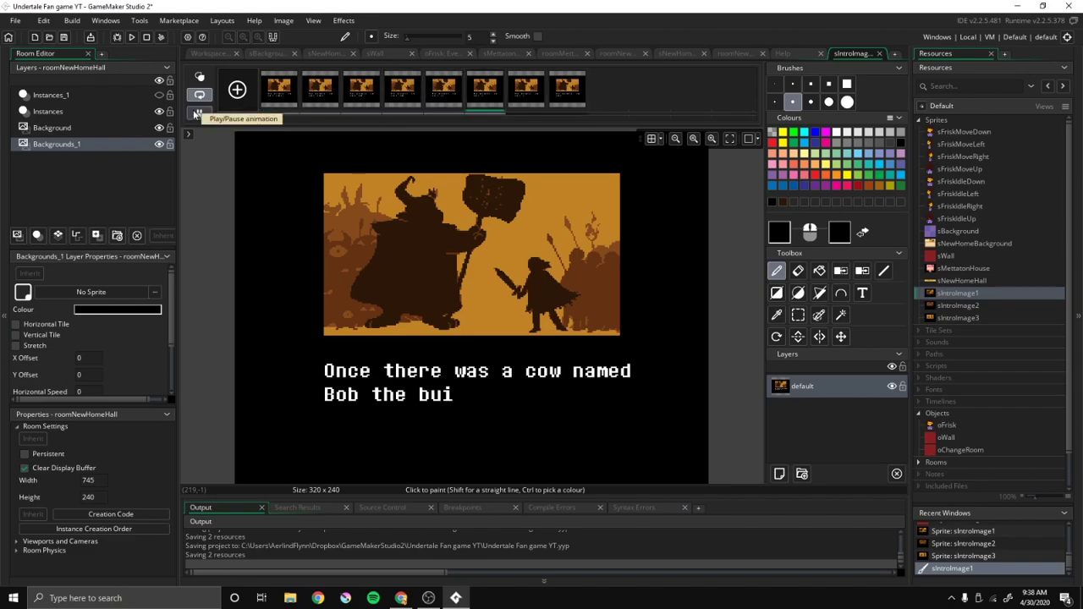
{"action": "left_click", "coordinate": [197, 113]}
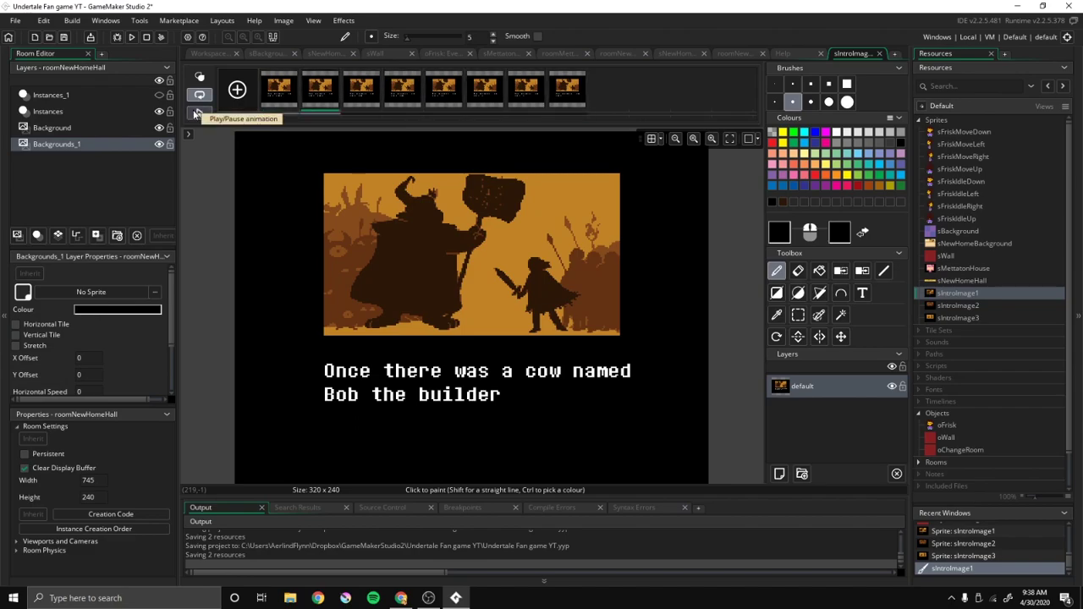
{"action": "left_click", "coordinate": [550, 97]}
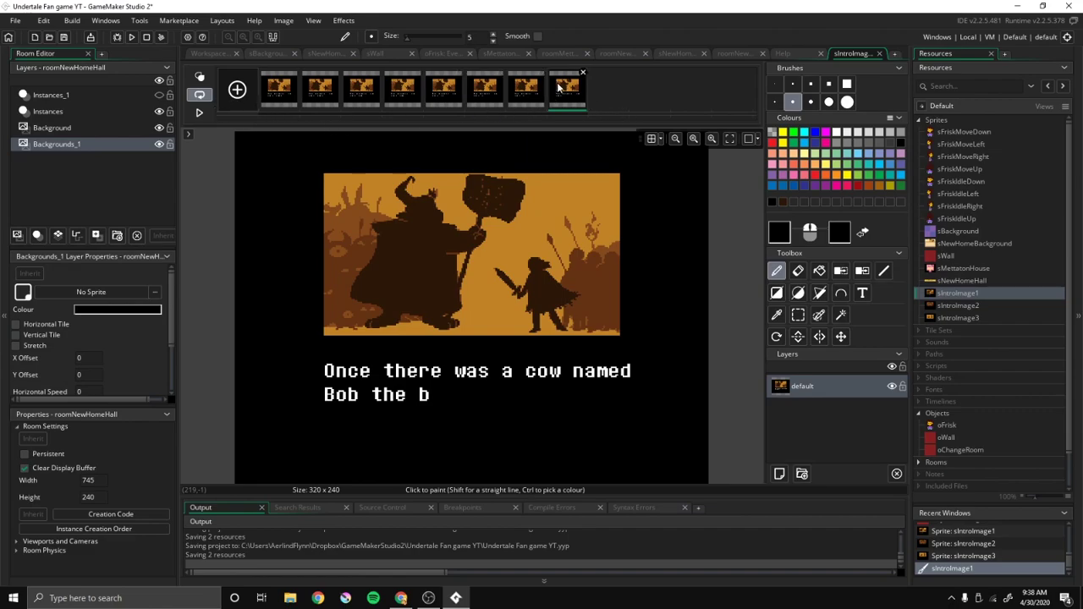
{"action": "key", "text": "ctrl+v"}
{"action": "left_click", "coordinate": [609, 90]}
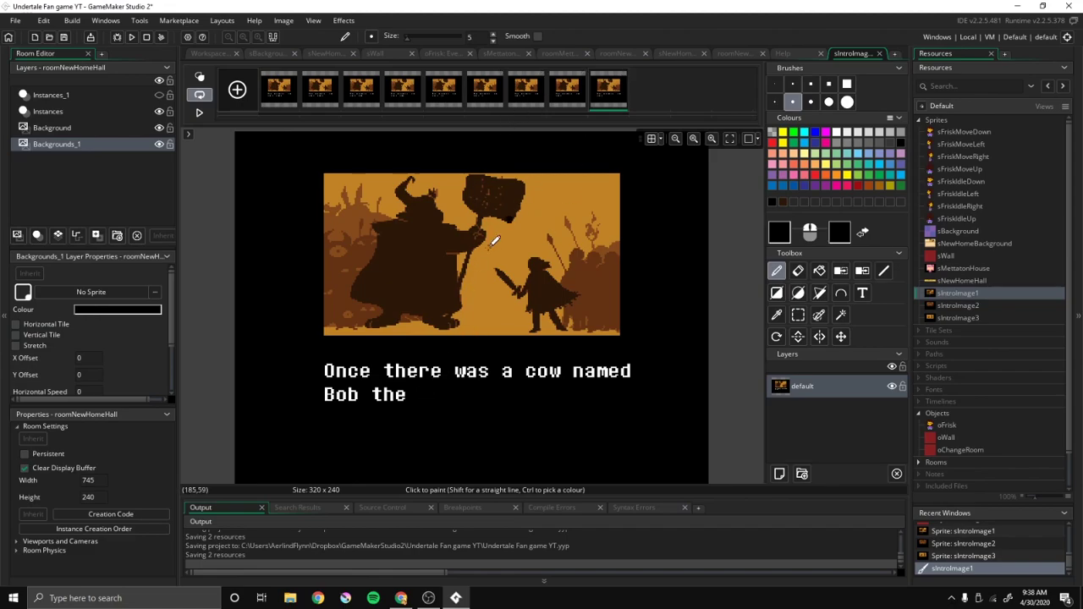
Preview from frame 1 and move the eighth frame past the ninth, checking the captions.
{"action": "left_click", "coordinate": [290, 90]}
{"action": "left_click", "coordinate": [201, 114]}
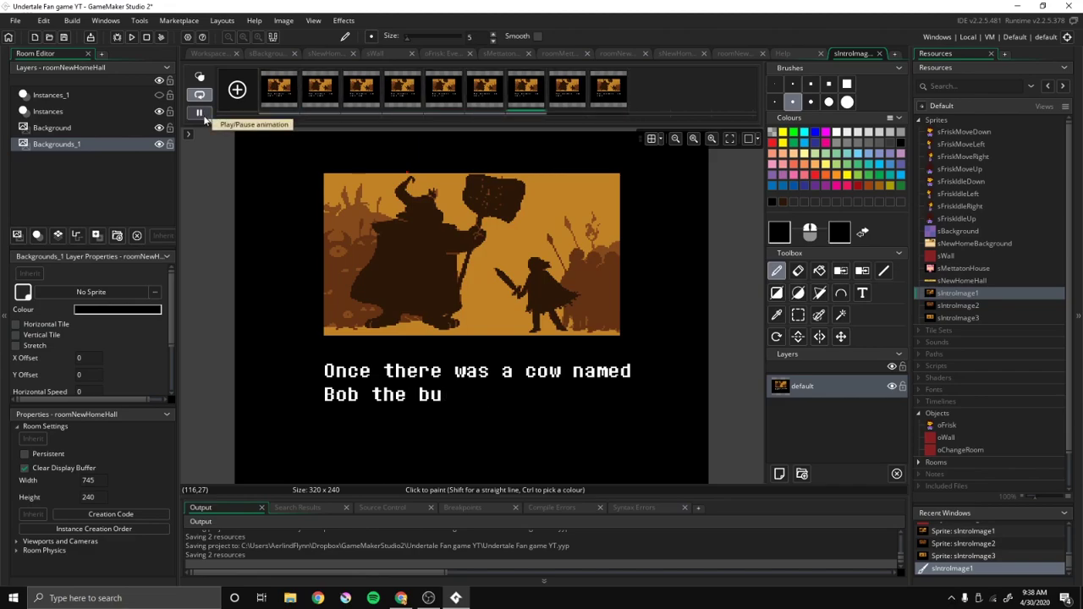
{"action": "left_click", "coordinate": [200, 113]}
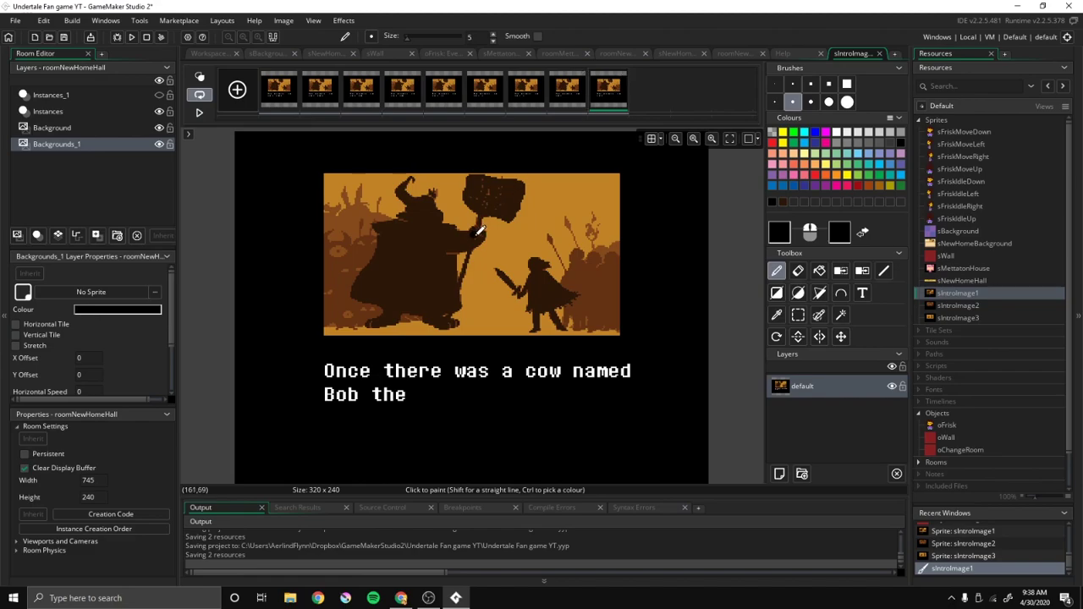
{"action": "left_click", "coordinate": [564, 89]}
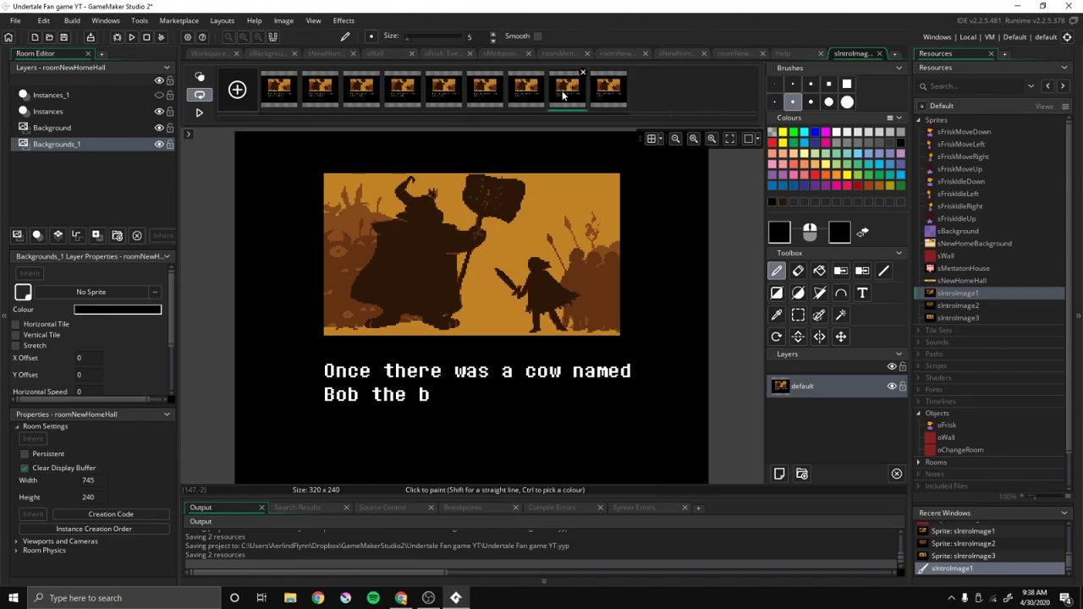
{"action": "left_click_drag", "start_coordinate": [560, 93], "coordinate": [597, 97]}
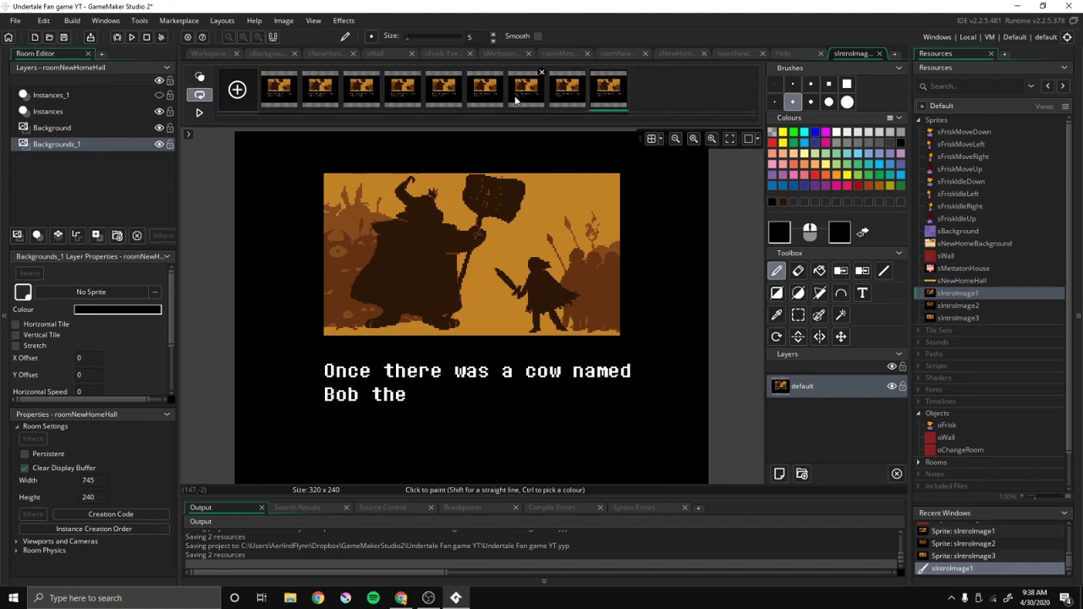
{"action": "left_click", "coordinate": [574, 91]}
{"action": "left_click_drag", "start_coordinate": [574, 91], "coordinate": [617, 91]}
{"action": "left_click", "coordinate": [562, 92]}
{"action": "left_click", "coordinate": [608, 89]}
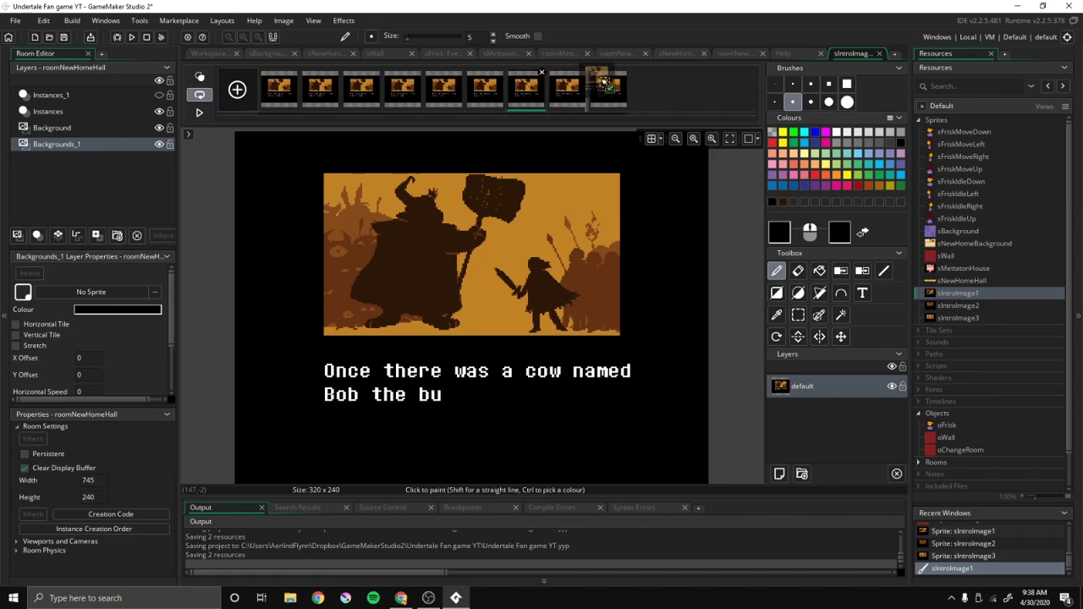
{"action": "left_click", "coordinate": [484, 90]}
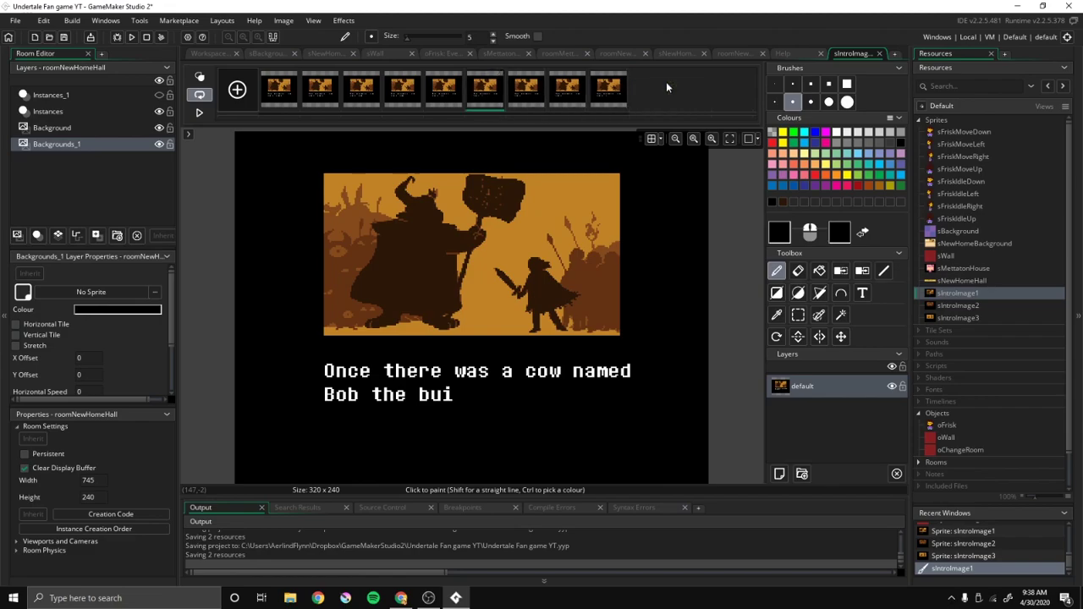
Move frames 5, 4, 3, 2 and the full-caption frame to the end, then preview playback.
{"action": "left_click_drag", "start_coordinate": [431, 92], "coordinate": [641, 87]}
{"action": "left_click_drag", "start_coordinate": [402, 90], "coordinate": [626, 90]}
{"action": "left_click_drag", "start_coordinate": [373, 90], "coordinate": [673, 86]}
{"action": "left_click_drag", "start_coordinate": [320, 90], "coordinate": [675, 84]}
{"action": "left_click_drag", "start_coordinate": [279, 89], "coordinate": [631, 89]}
{"action": "left_click", "coordinate": [198, 112]}
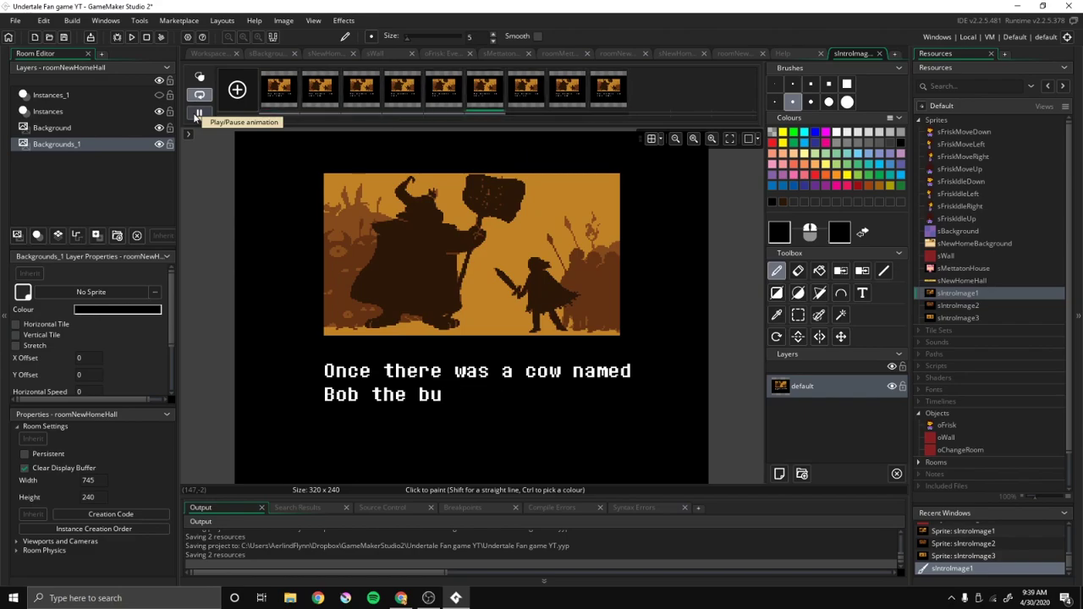
Stop the preview and step through the frame thumbnails comparing each caption.
{"action": "left_click", "coordinate": [198, 113]}
{"action": "left_click", "coordinate": [267, 102]}
{"action": "left_click", "coordinate": [320, 95]}
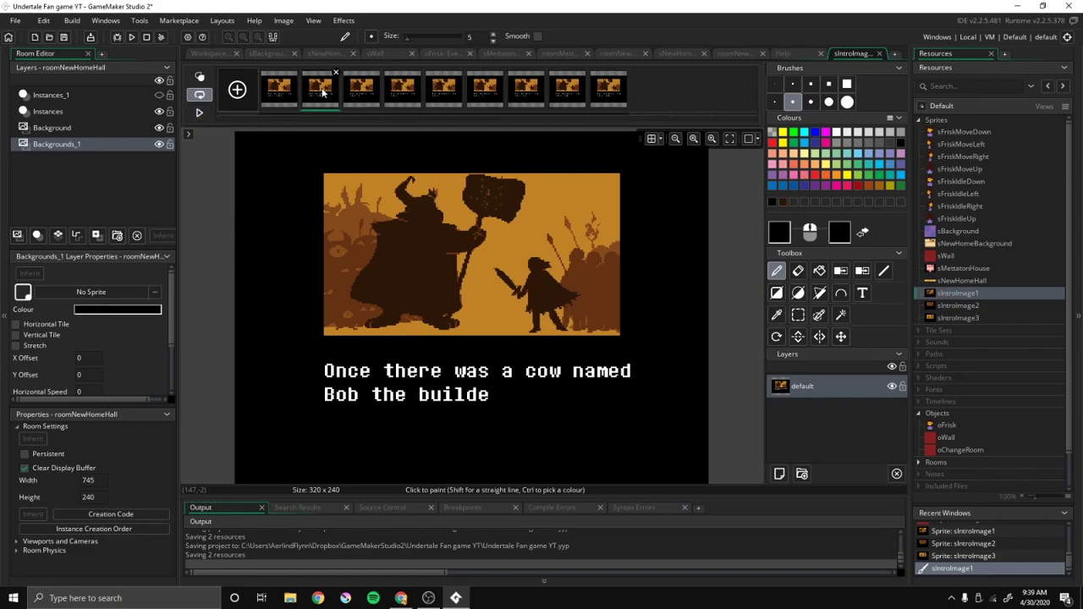
{"action": "left_click", "coordinate": [363, 95]}
{"action": "left_click", "coordinate": [390, 95]}
{"action": "left_click", "coordinate": [451, 95]}
{"action": "left_click", "coordinate": [487, 94]}
{"action": "left_click", "coordinate": [438, 97]}
{"action": "left_click", "coordinate": [404, 95]}
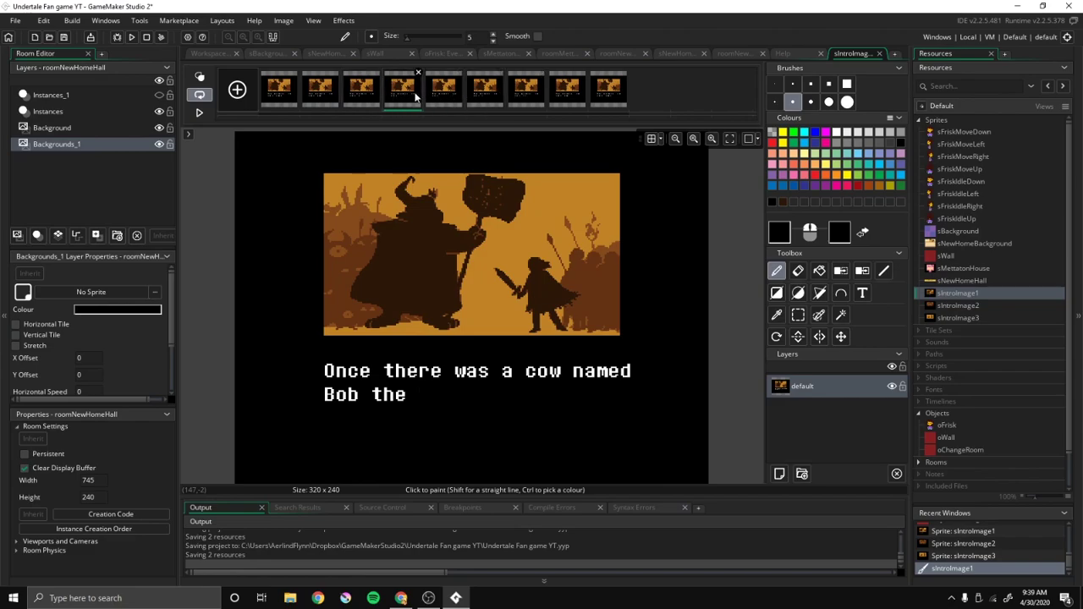
{"action": "left_click", "coordinate": [368, 95]}
{"action": "left_click", "coordinate": [312, 96]}
{"action": "left_click", "coordinate": [281, 95]}
{"action": "left_click", "coordinate": [365, 95]}
{"action": "left_click", "coordinate": [405, 88]}
{"action": "left_click", "coordinate": [433, 89]}
{"action": "left_click", "coordinate": [498, 91]}
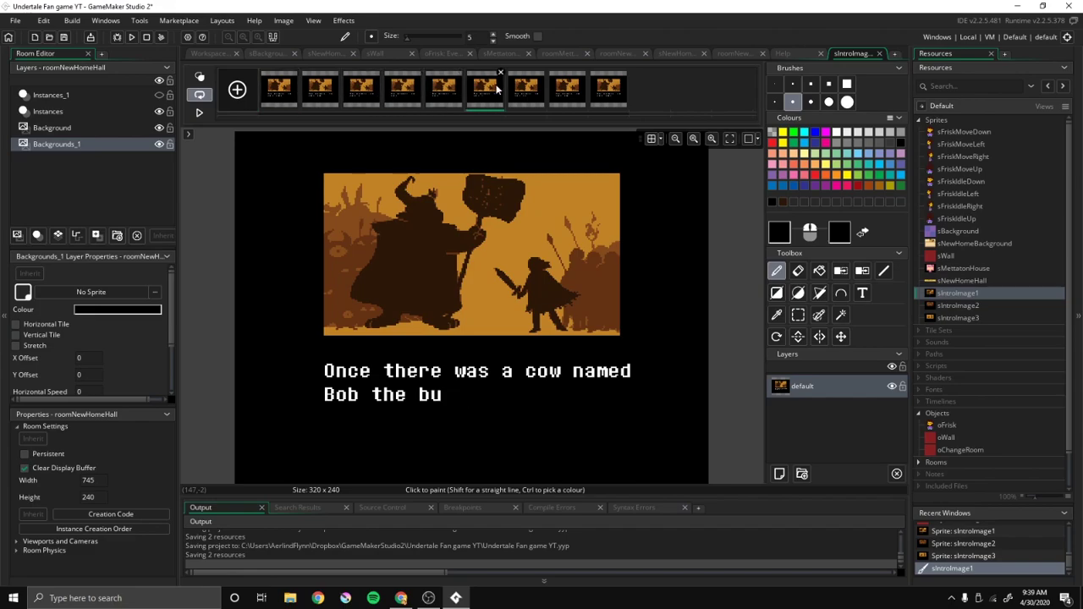
{"action": "left_click", "coordinate": [520, 87]}
{"action": "left_click", "coordinate": [496, 87]}
{"action": "left_click", "coordinate": [321, 89]}
{"action": "left_click", "coordinate": [279, 89]}
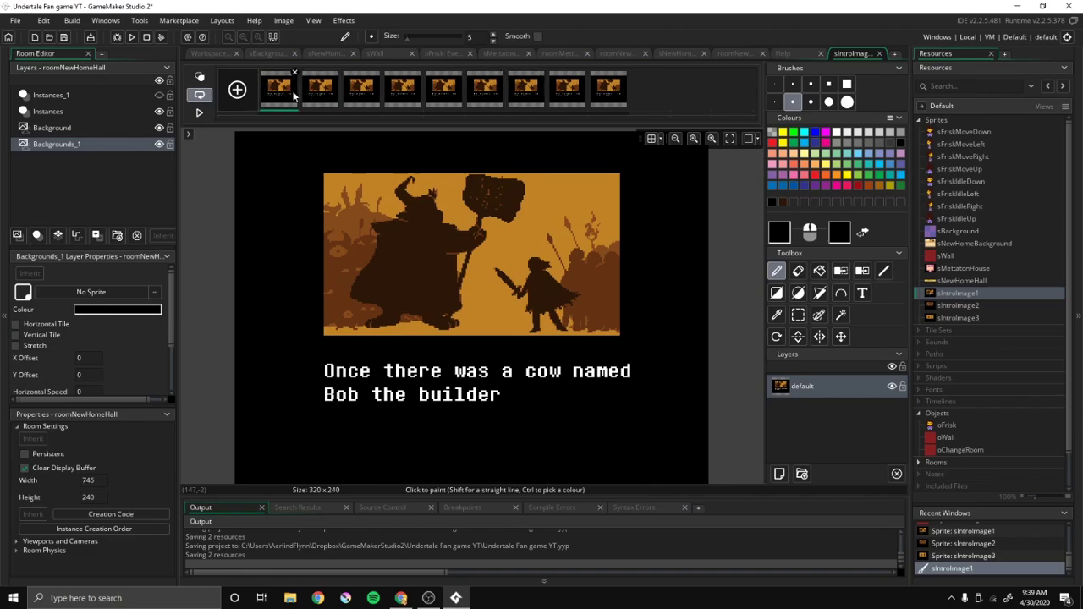
{"action": "left_click", "coordinate": [357, 96]}
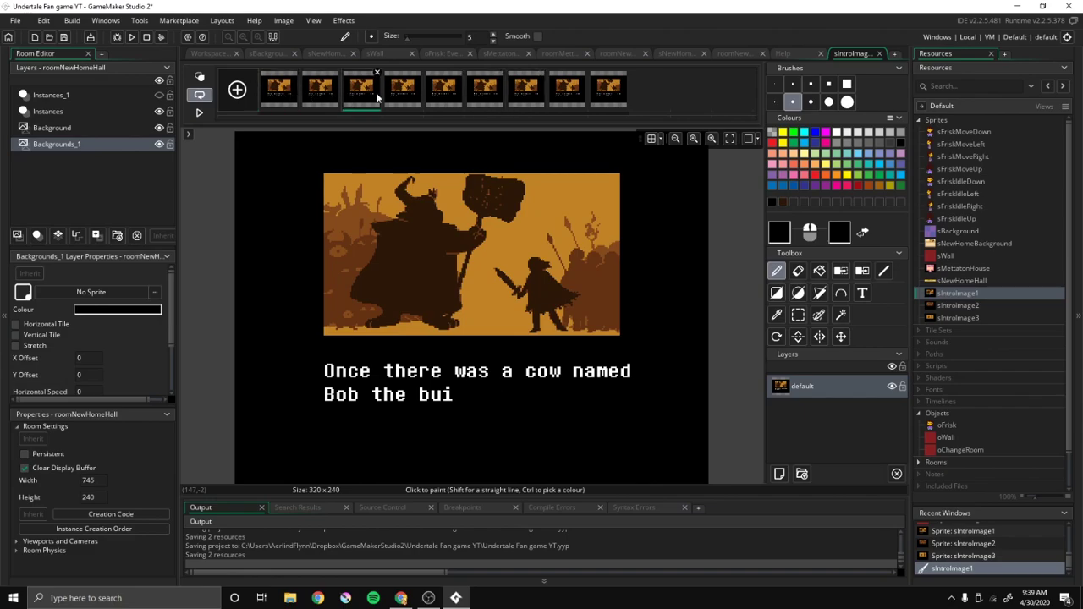
{"action": "left_click", "coordinate": [445, 96]}
{"action": "left_click", "coordinate": [485, 95]}
Move the 'Bob the' frame to sixth place, then back to third.
{"action": "left_click_drag", "start_coordinate": [389, 95], "coordinate": [499, 97]}
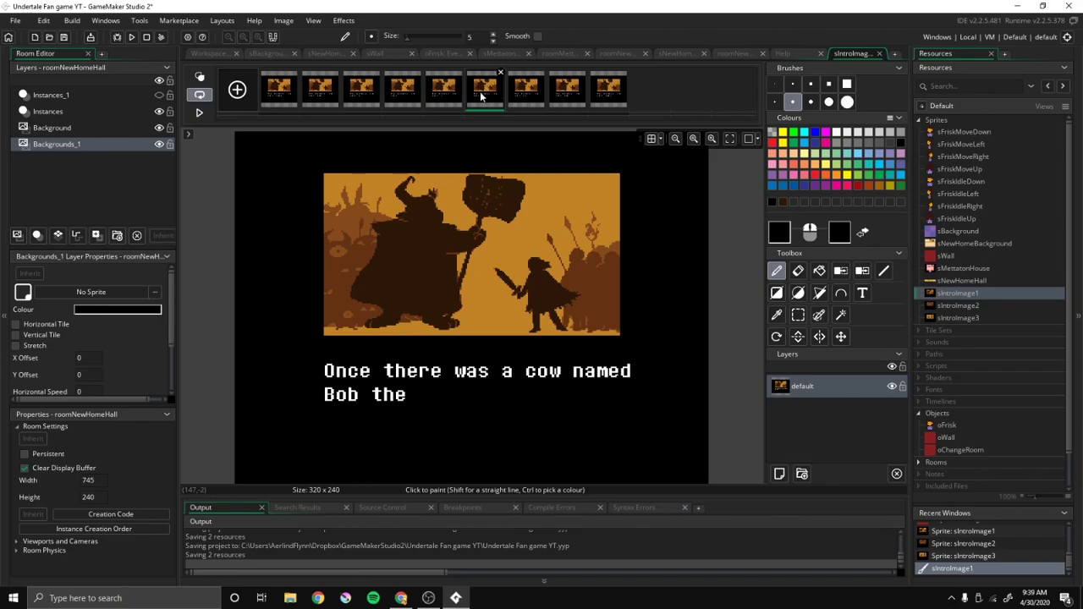
{"action": "left_click", "coordinate": [521, 93]}
{"action": "left_click", "coordinate": [487, 94]}
{"action": "left_click", "coordinate": [454, 93]}
{"action": "left_click", "coordinate": [487, 93]}
{"action": "left_click", "coordinate": [447, 93]}
{"action": "left_click", "coordinate": [488, 93]}
{"action": "left_click_drag", "start_coordinate": [487, 93], "coordinate": [345, 95]}
Move the 'Bob the bui' frame one place later and verify the frame order.
{"action": "left_click", "coordinate": [406, 89]}
{"action": "left_click", "coordinate": [433, 88]}
{"action": "left_click_drag", "start_coordinate": [405, 88], "coordinate": [508, 84]}
{"action": "left_click", "coordinate": [448, 84]}
{"action": "left_click", "coordinate": [407, 84]}
{"action": "left_click", "coordinate": [443, 87]}
{"action": "left_click", "coordinate": [485, 87]}
{"action": "left_click", "coordinate": [528, 98]}
{"action": "left_click", "coordinate": [568, 98]}
{"action": "left_click", "coordinate": [618, 100]}
{"action": "left_click", "coordinate": [568, 92]}
{"action": "left_click", "coordinate": [363, 89]}
Move the 'Bob the builde' frame to eighth place and the 'Bob the builder' frame later.
{"action": "left_click_drag", "start_coordinate": [372, 91], "coordinate": [562, 93]}
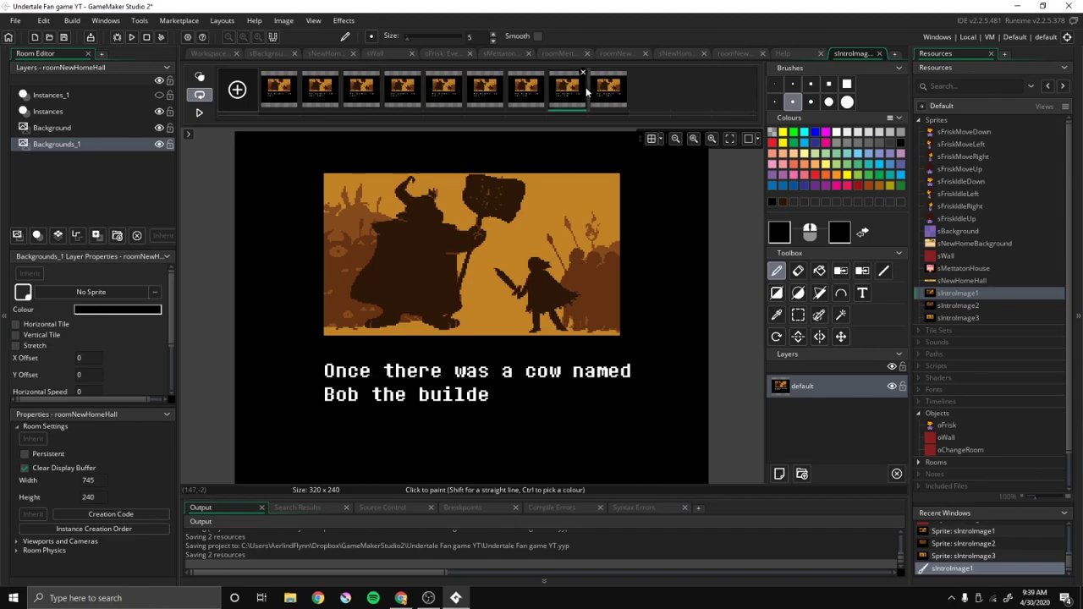
{"action": "left_click", "coordinate": [320, 91]}
{"action": "left_click", "coordinate": [280, 92]}
{"action": "left_click", "coordinate": [320, 92]}
{"action": "left_click_drag", "start_coordinate": [320, 92], "coordinate": [593, 96]}
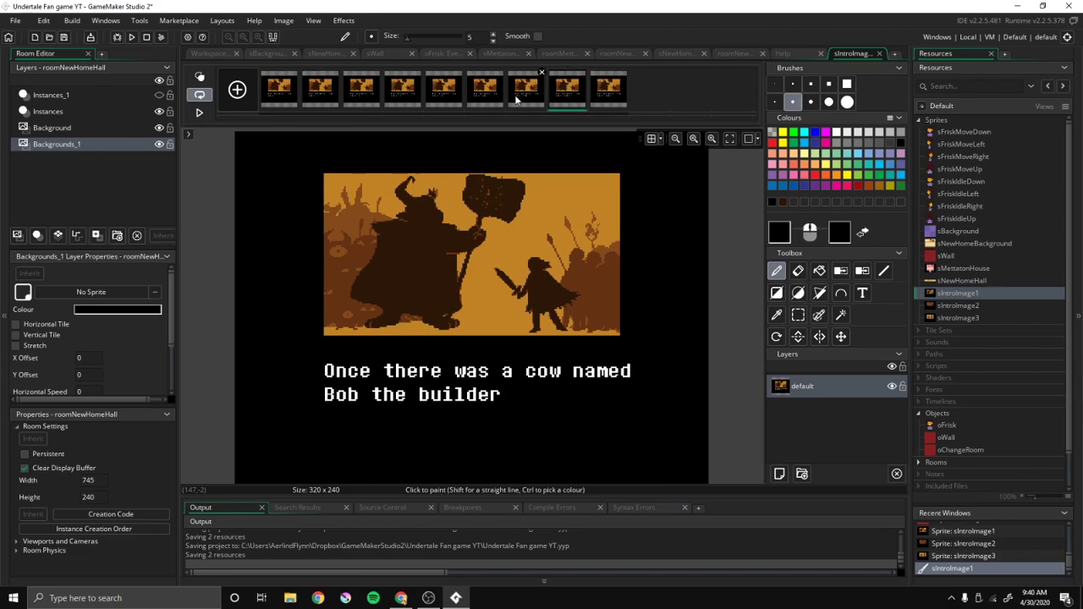
Play the nine-frame animation from frame 1 to check the reveal, then return to the Workspace.
{"action": "left_click", "coordinate": [295, 91]}
{"action": "left_click", "coordinate": [197, 113]}
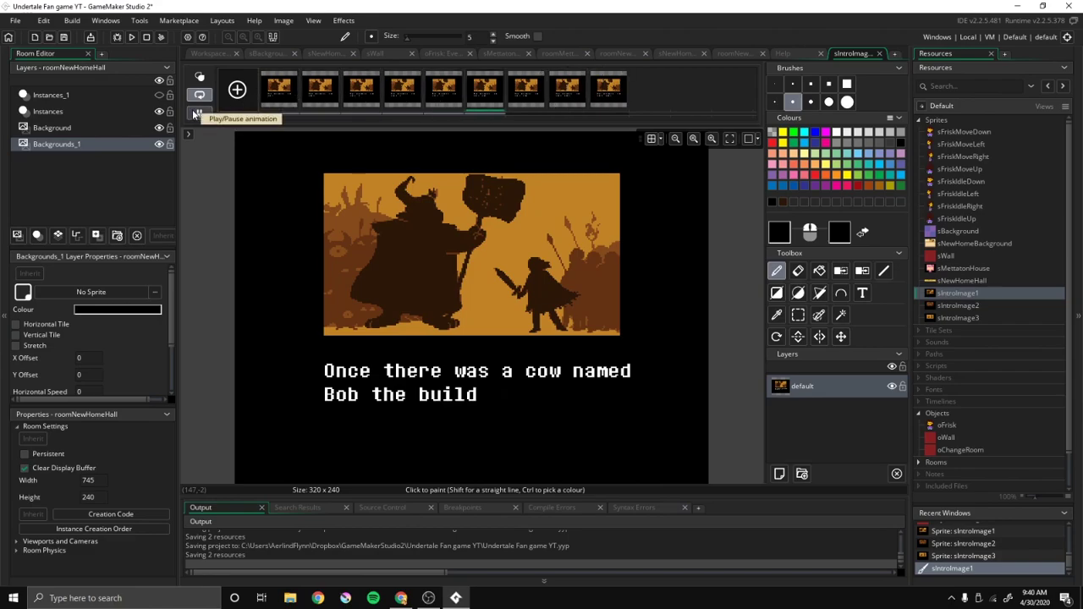
{"action": "left_click", "coordinate": [197, 113]}
{"action": "left_click", "coordinate": [211, 50]}
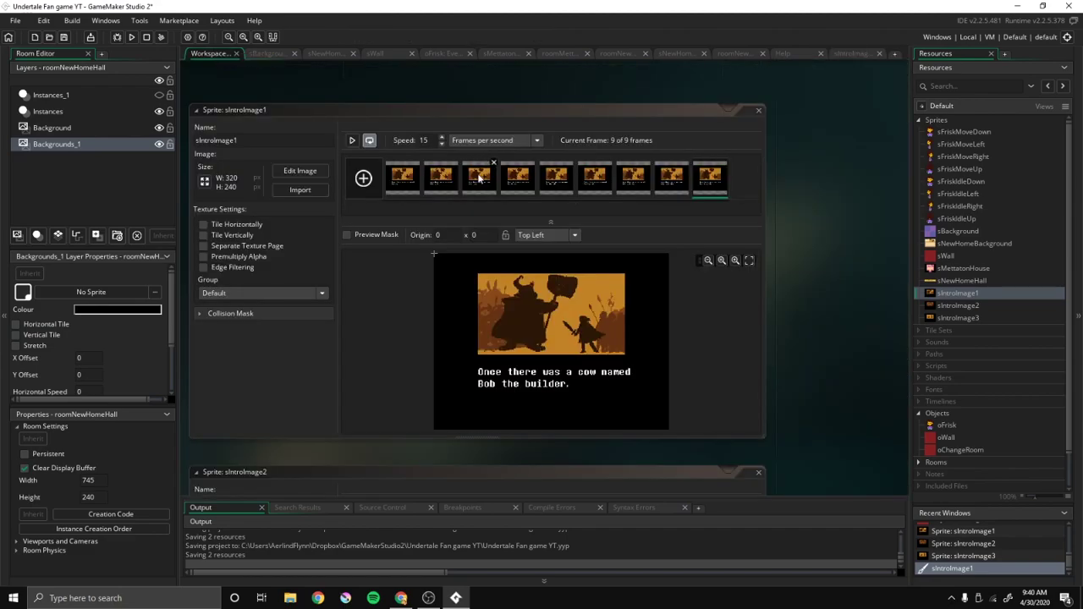
Step through sIntroImage1 frames 1 to 9 to confirm the caption builds in order.
{"action": "left_click", "coordinate": [403, 177]}
{"action": "left_click", "coordinate": [442, 179]}
{"action": "left_click", "coordinate": [482, 181]}
{"action": "left_click", "coordinate": [520, 181]}
{"action": "left_click", "coordinate": [558, 184]}
{"action": "left_click", "coordinate": [595, 183]}
{"action": "left_click", "coordinate": [632, 185]}
{"action": "left_click", "coordinate": [670, 184]}
{"action": "left_click", "coordinate": [703, 184]}
Open the sIntroImage2 sprite and its 320 x 240 image in the image editor.
{"action": "left_click", "coordinate": [811, 193]}
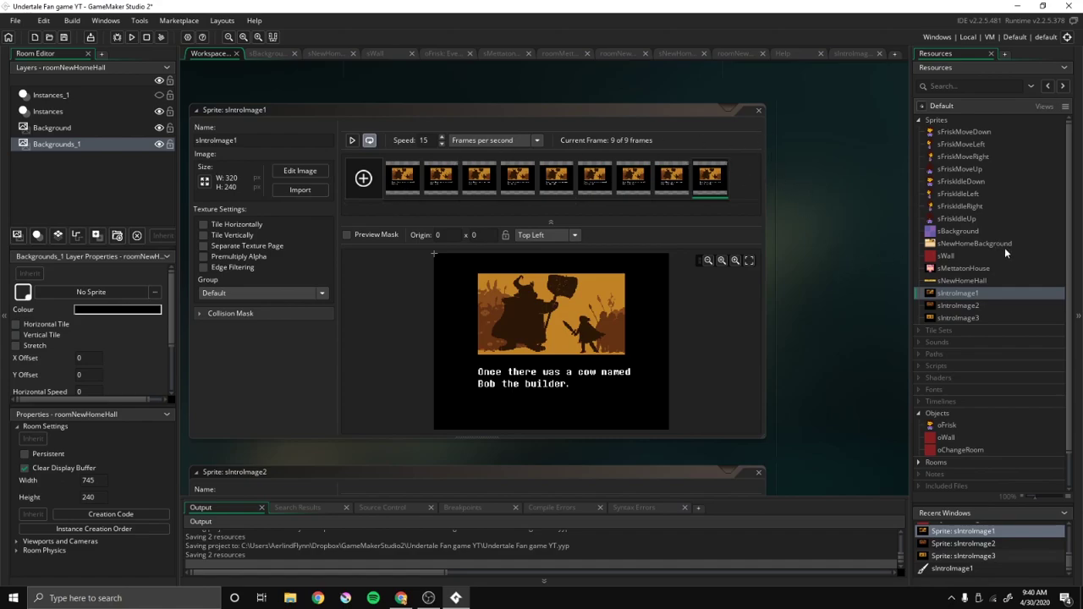
{"action": "double_click", "coordinate": [997, 305]}
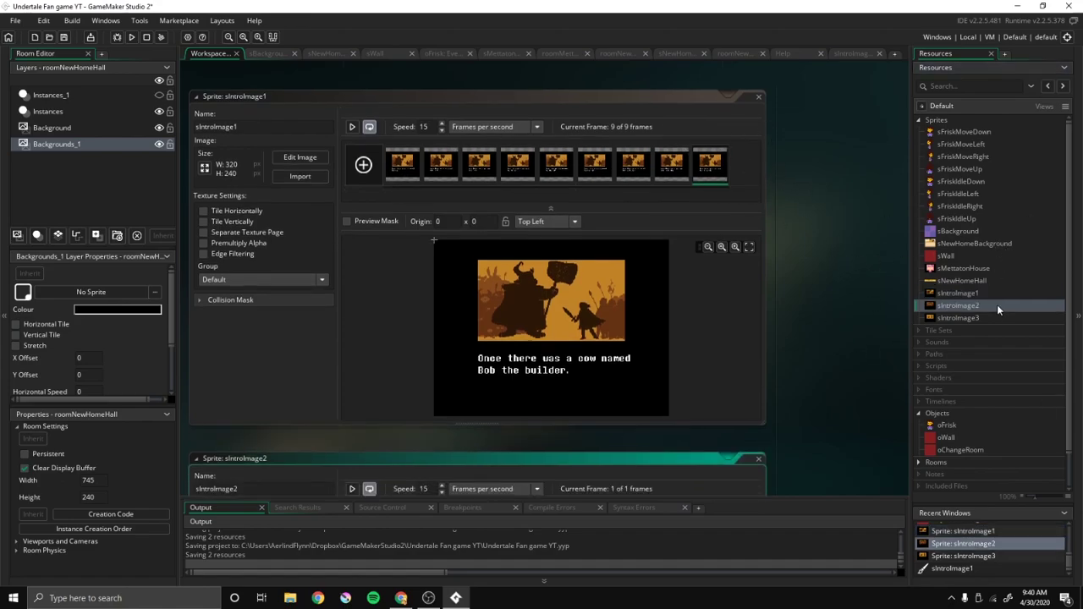
{"action": "left_click", "coordinate": [300, 171]}
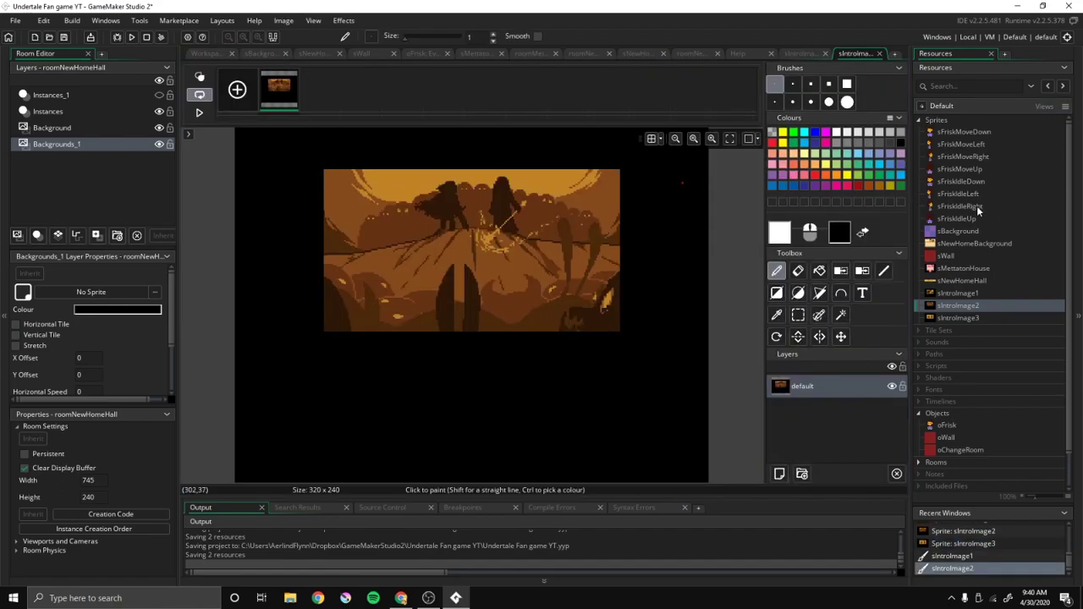
Write the white caption 'bob' below the sIntroImage2 picture and commit it.
{"action": "left_click", "coordinate": [862, 293]}
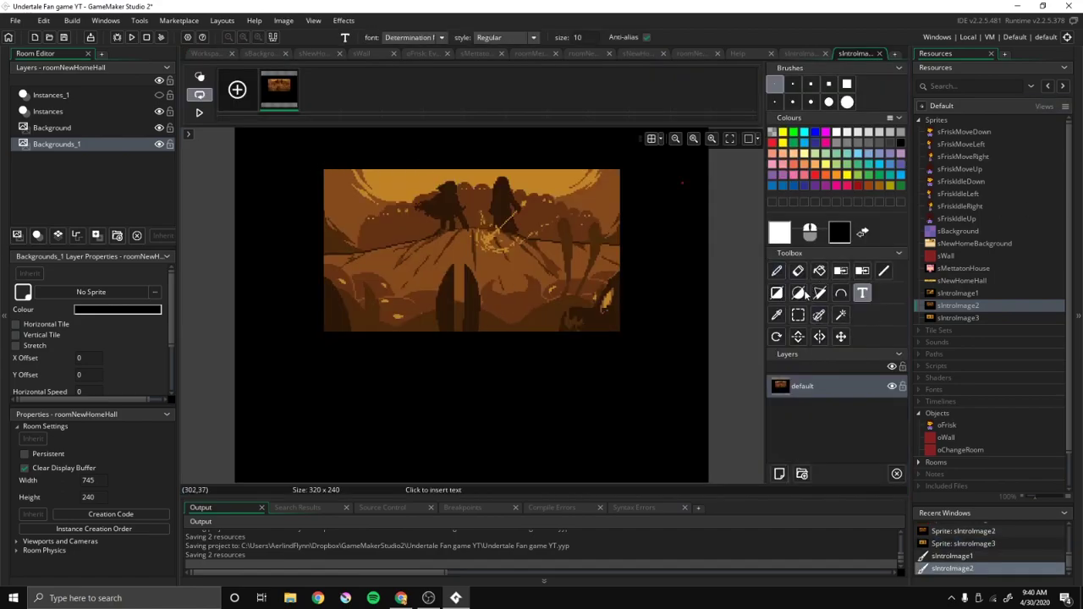
{"action": "left_click", "coordinate": [320, 374]}
{"action": "type", "text": "bob"}
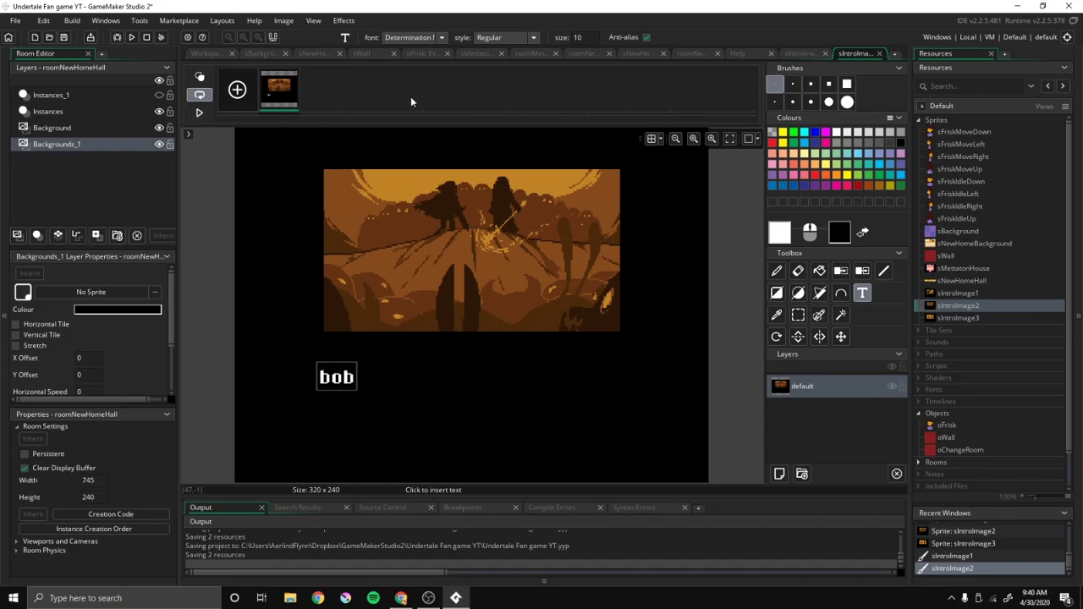
{"action": "double_click", "coordinate": [332, 376]}
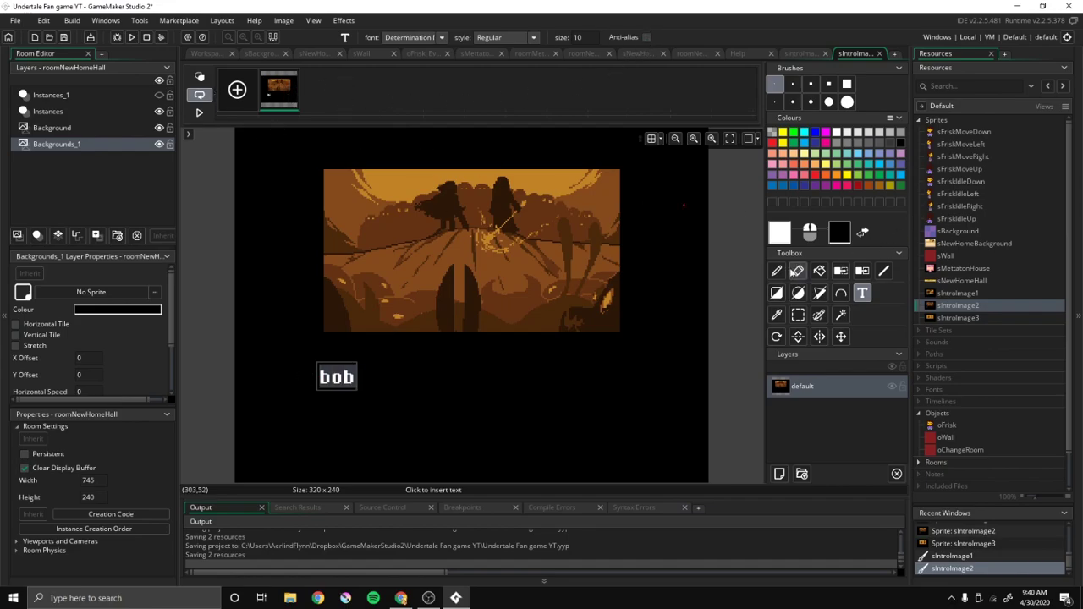
{"action": "left_click", "coordinate": [798, 315]}
{"action": "left_click", "coordinate": [589, 292]}
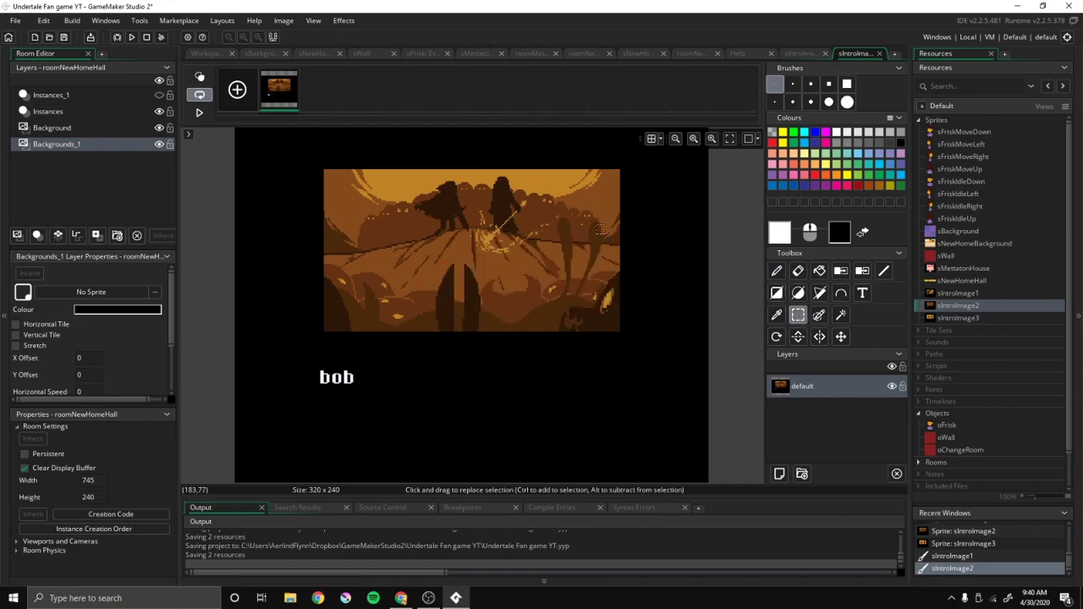
{"action": "left_click", "coordinate": [819, 270]}
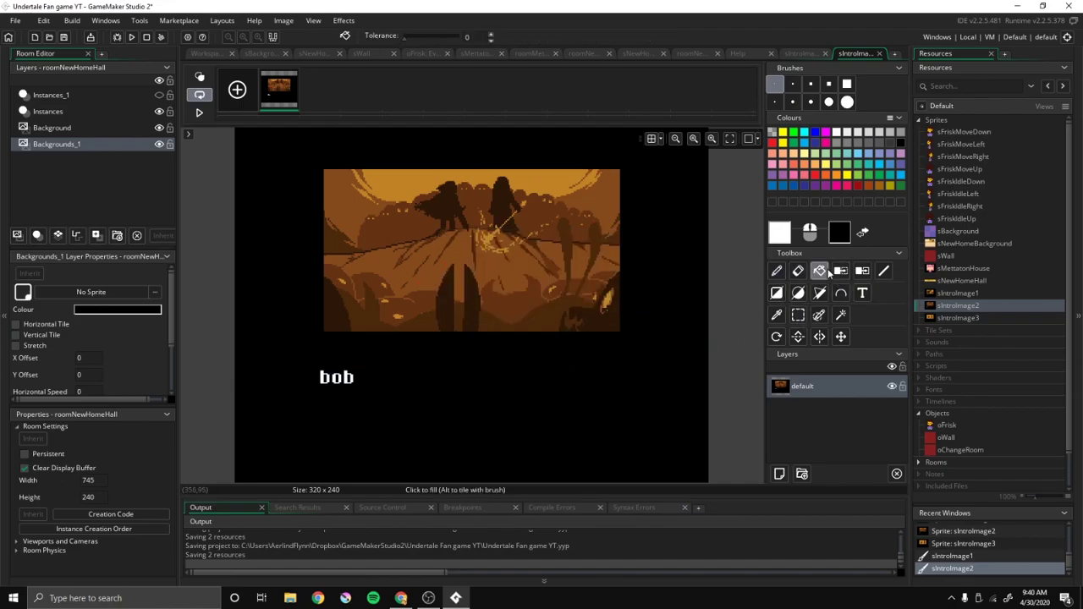
Duplicate the frame twice, black out caption letters, move the shortest-caption frame first, and preview.
{"action": "left_click", "coordinate": [864, 234]}
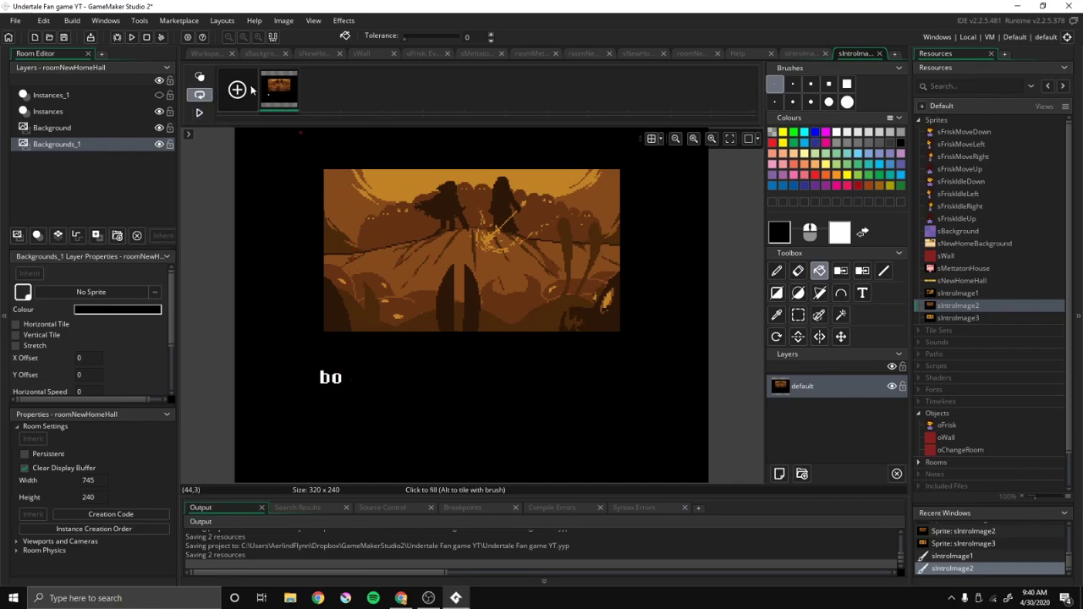
{"action": "key", "text": "ctrl+v"}
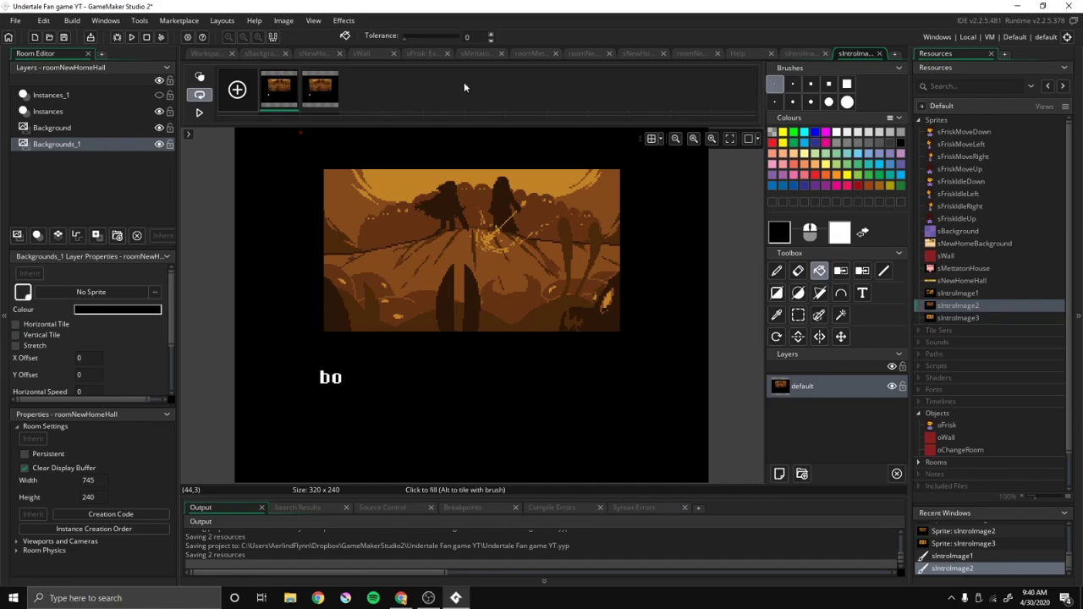
{"action": "left_click", "coordinate": [312, 96]}
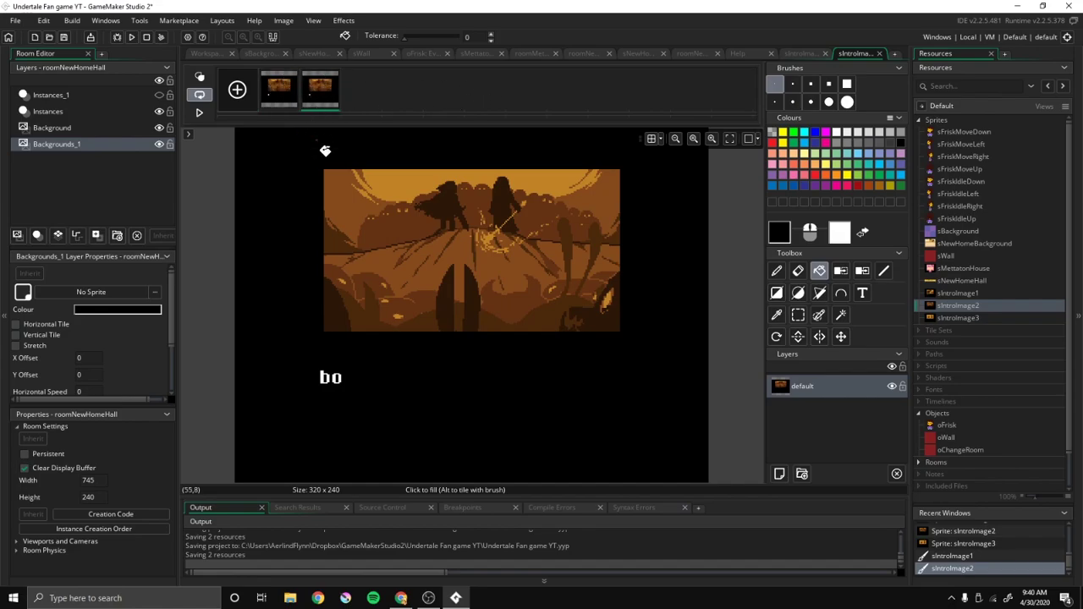
{"action": "left_click", "coordinate": [341, 378]}
{"action": "key", "text": "ctrl+v"}
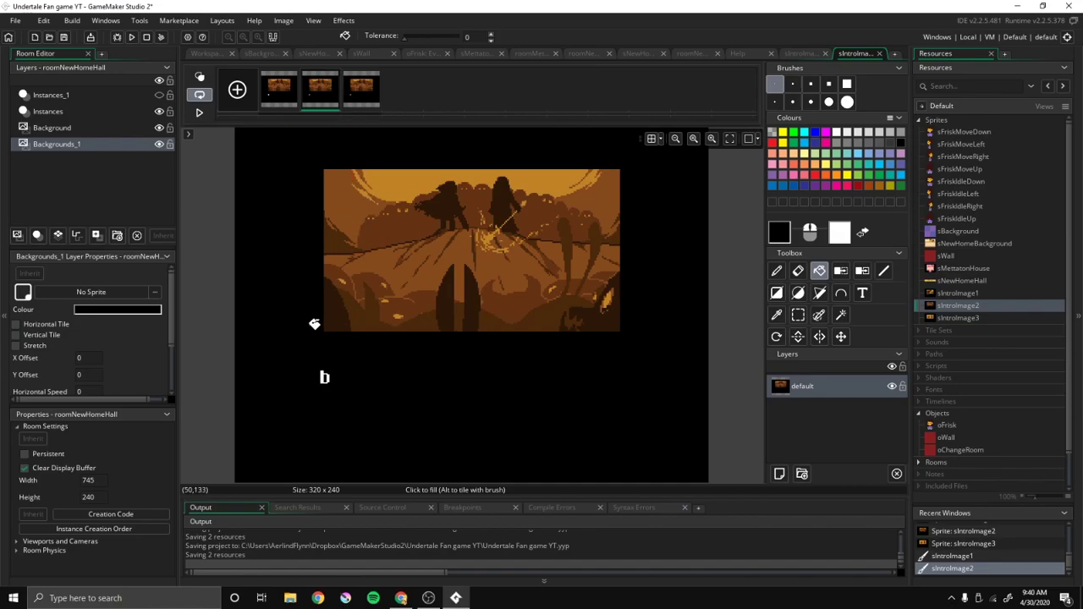
{"action": "left_click", "coordinate": [329, 374]}
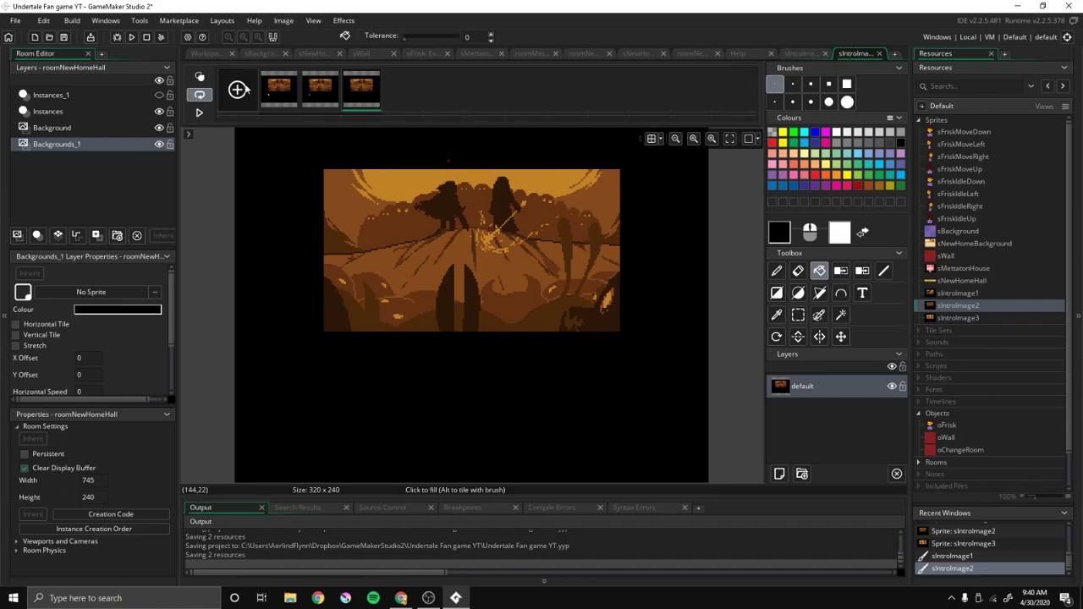
{"action": "left_click_drag", "start_coordinate": [319, 91], "coordinate": [277, 90]}
{"action": "left_click", "coordinate": [311, 100]}
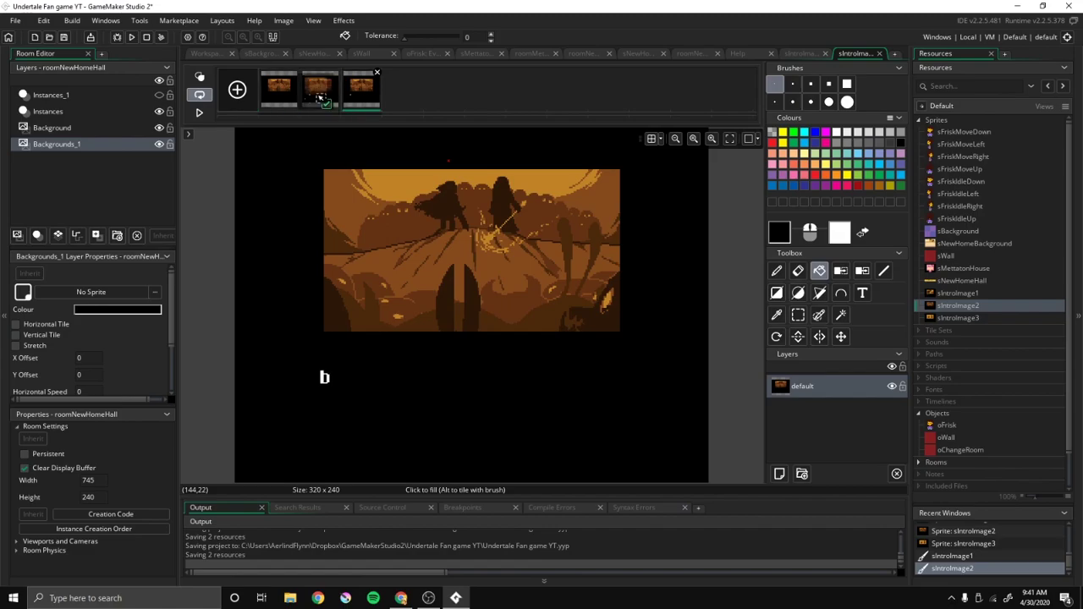
{"action": "left_click", "coordinate": [295, 93]}
{"action": "left_click", "coordinate": [200, 112]}
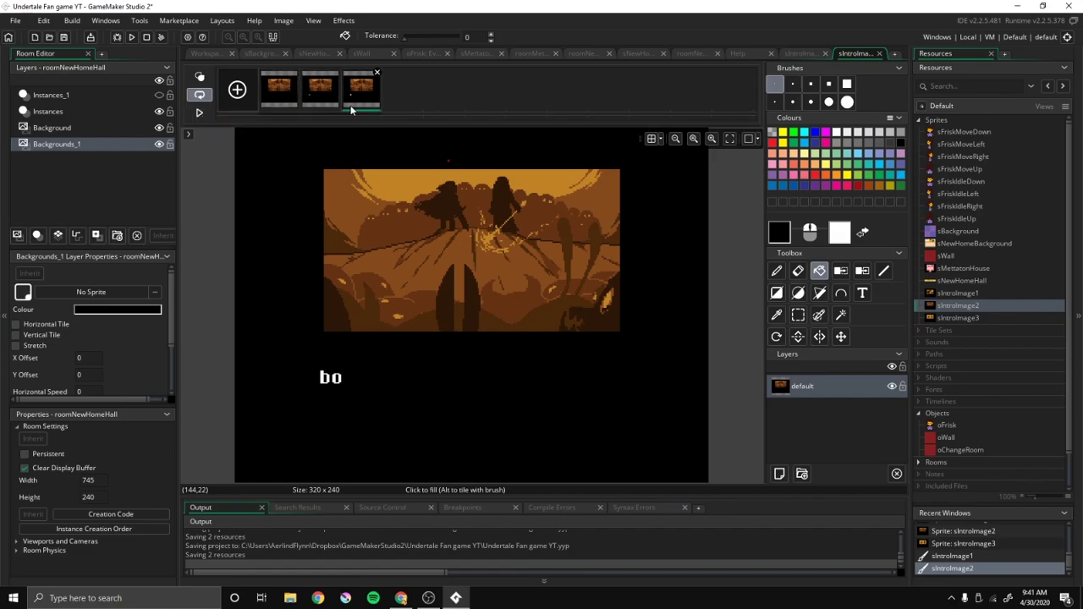
Copy the 'bo' frame to the end, add a white 'b' for 'bo b', and check all four frames.
{"action": "left_click", "coordinate": [862, 294]}
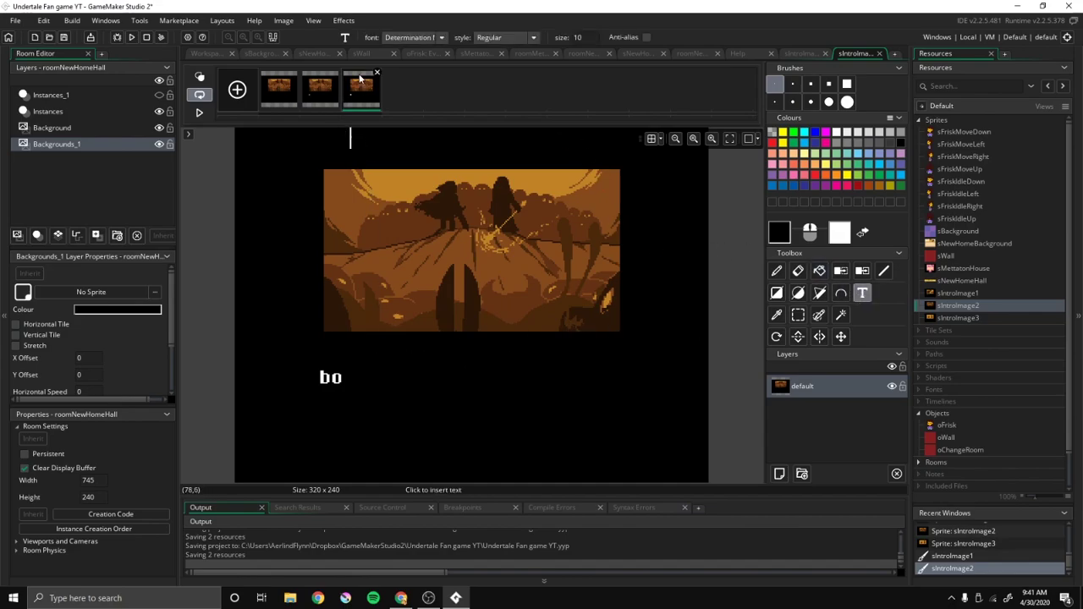
{"action": "left_click_drag", "start_coordinate": [359, 78], "coordinate": [414, 85], "text": "ctrl"}
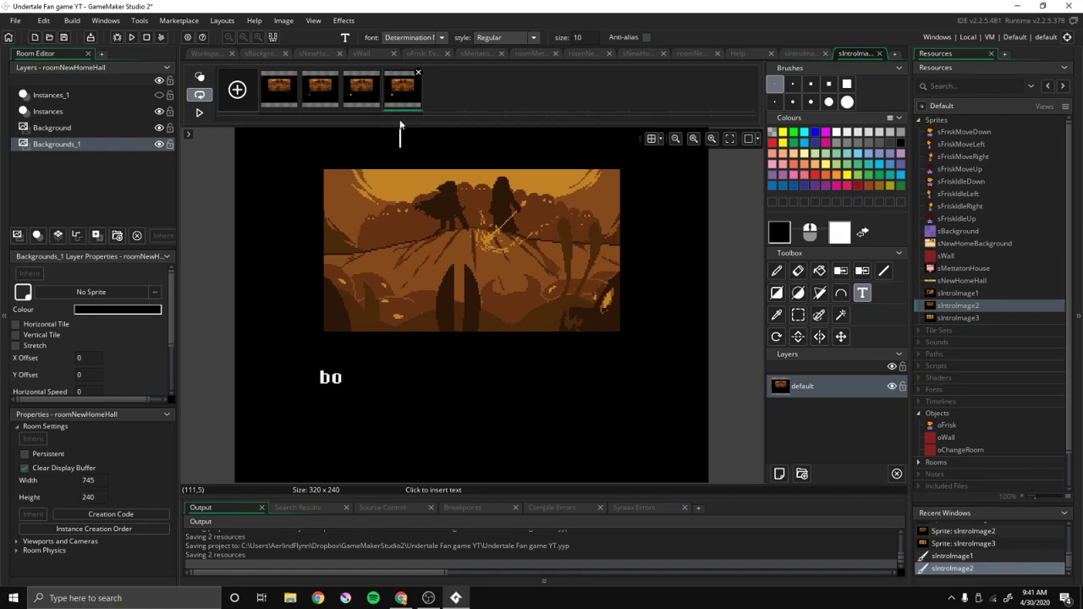
{"action": "left_click", "coordinate": [352, 376]}
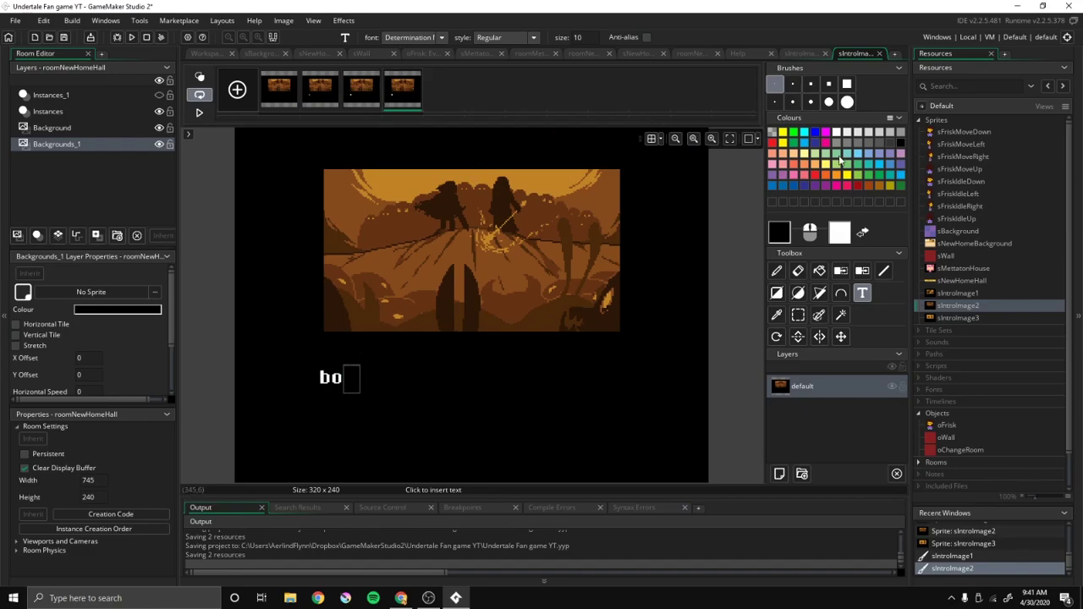
{"action": "left_click", "coordinate": [862, 232]}
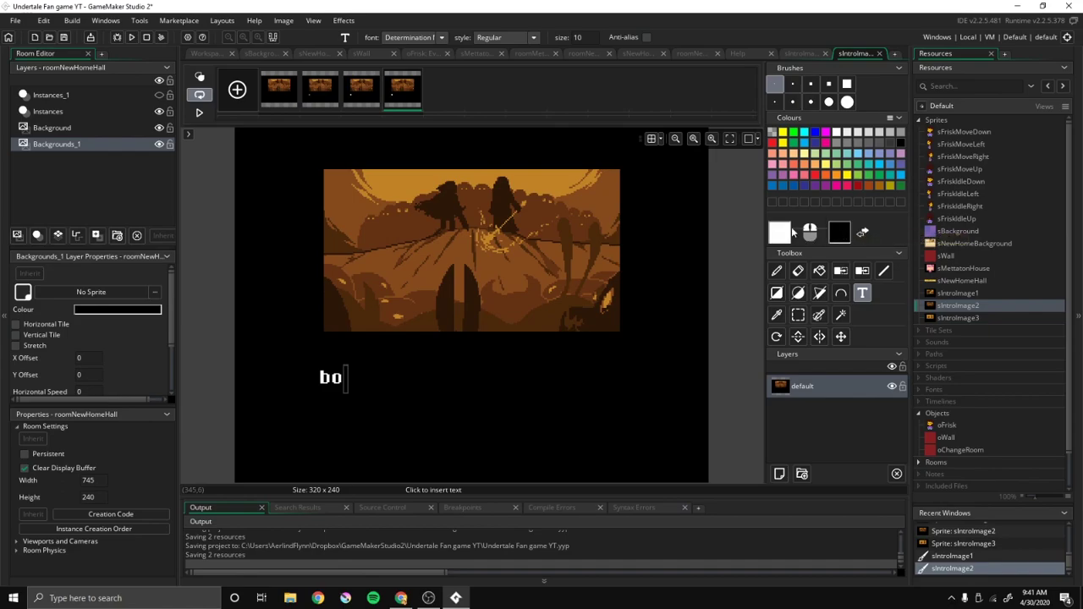
{"action": "left_click", "coordinate": [371, 378]}
{"action": "left_click", "coordinate": [349, 373]}
{"action": "type", "text": "b"}
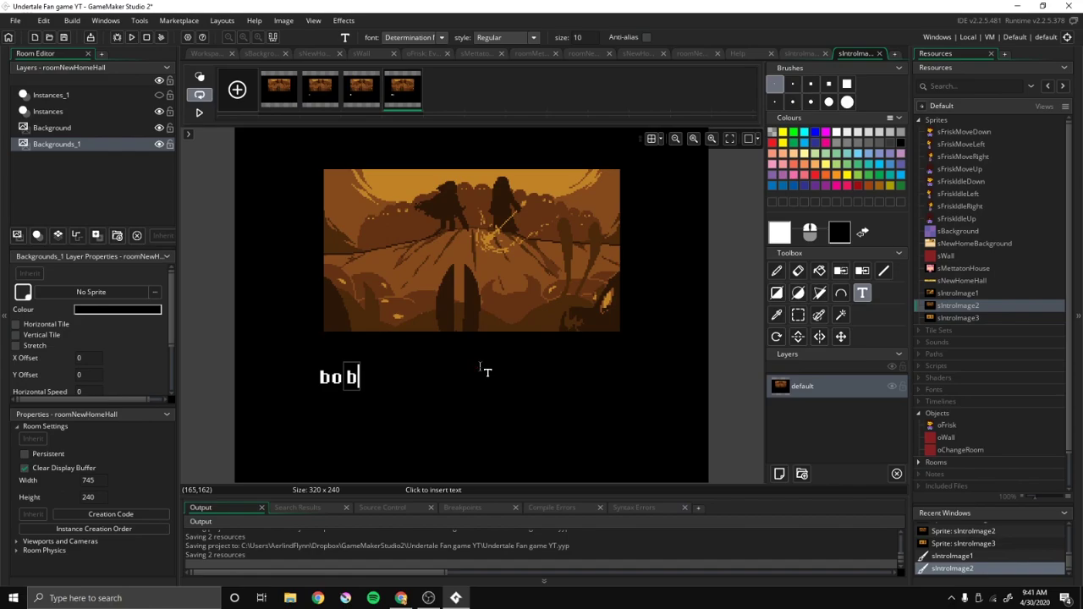
{"action": "left_click", "coordinate": [798, 315]}
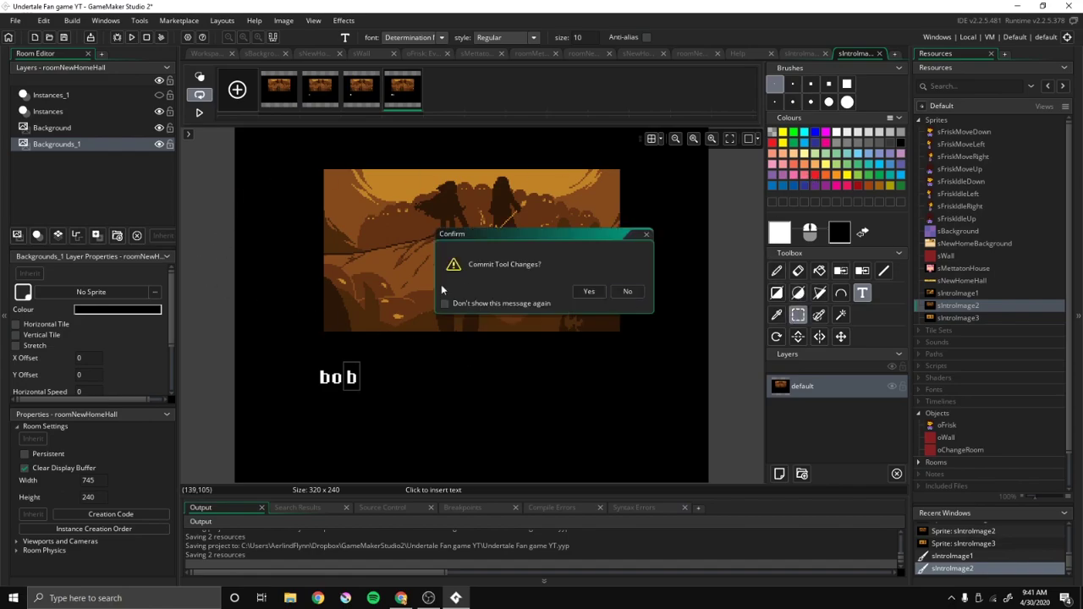
{"action": "left_click", "coordinate": [588, 291]}
{"action": "left_click", "coordinate": [280, 97]}
{"action": "left_click", "coordinate": [336, 100]}
{"action": "left_click", "coordinate": [373, 100]}
{"action": "left_click", "coordinate": [392, 100]}
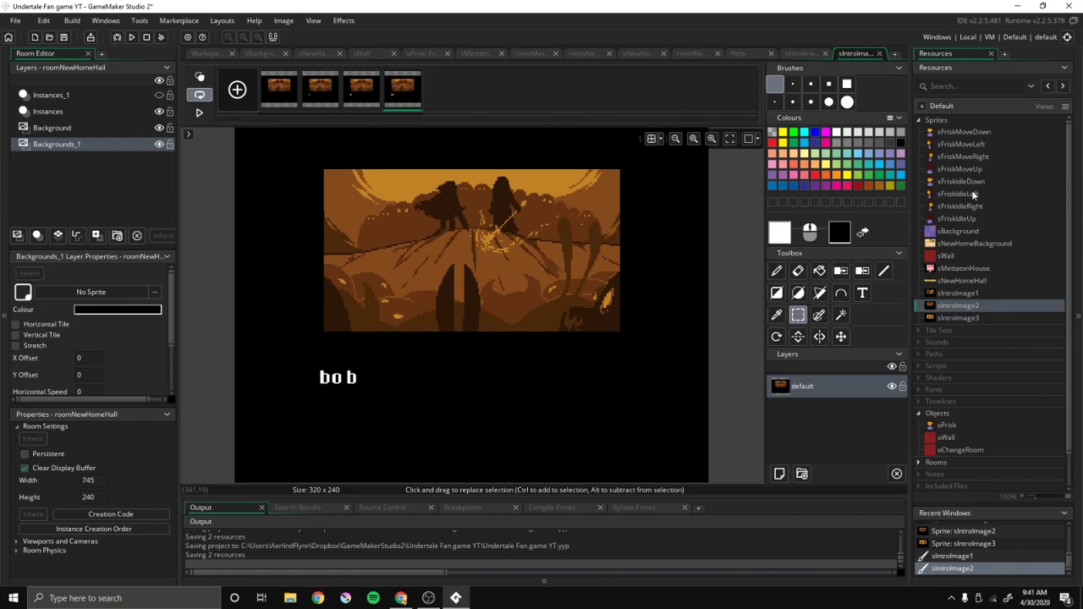
{"action": "scroll", "coordinate": [1011, 293], "scroll_direction": "down", "scroll_amount": 2}
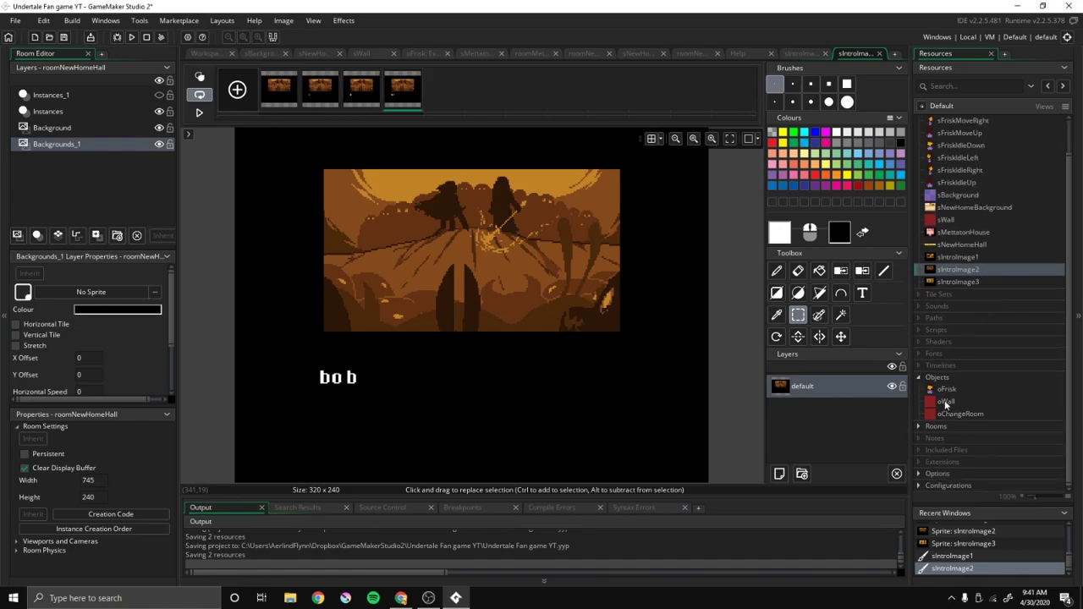
Create a new object named oIntro and assign it the sIntroImage1 sprite.
{"action": "double_click", "coordinate": [982, 281]}
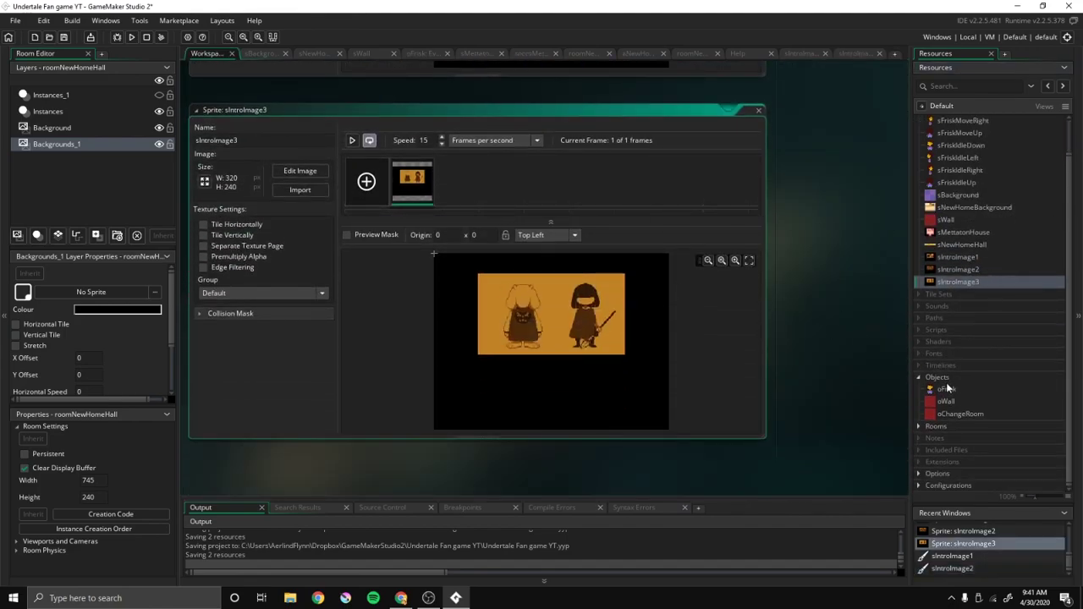
{"action": "right_click", "coordinate": [954, 378]}
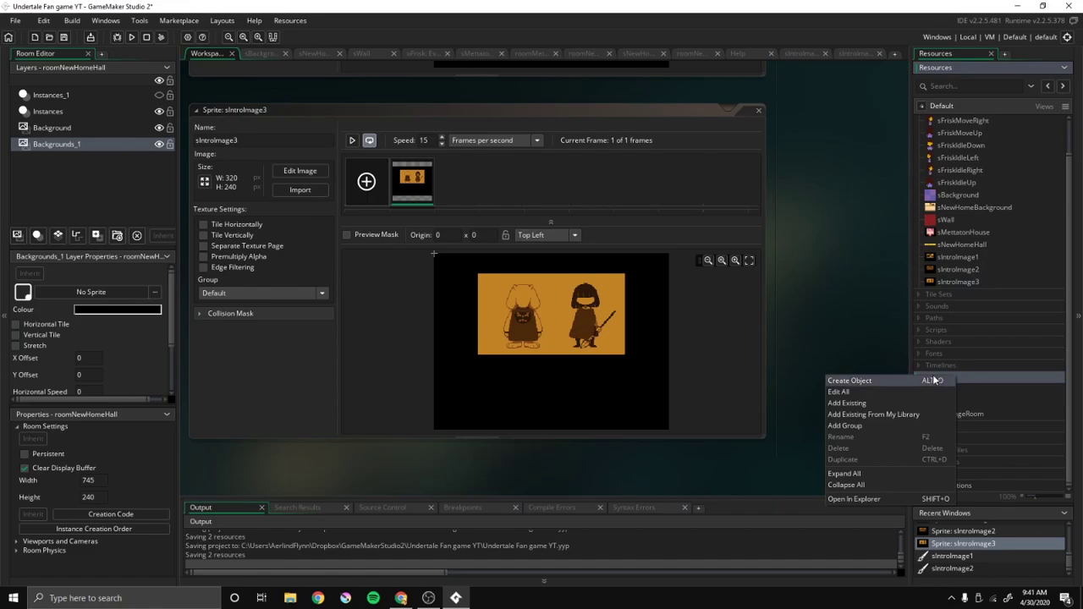
{"action": "left_click", "coordinate": [935, 380]}
{"action": "type", "text": "o"}
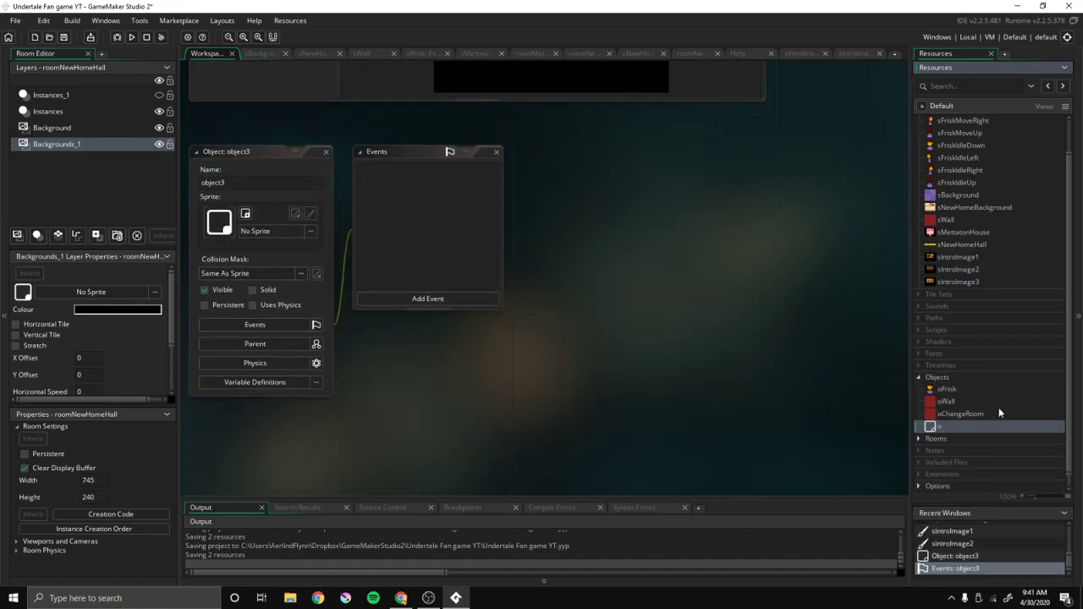
{"action": "type", "text": "Intro"}
{"action": "key", "text": "Return"}
{"action": "left_click", "coordinate": [269, 231]}
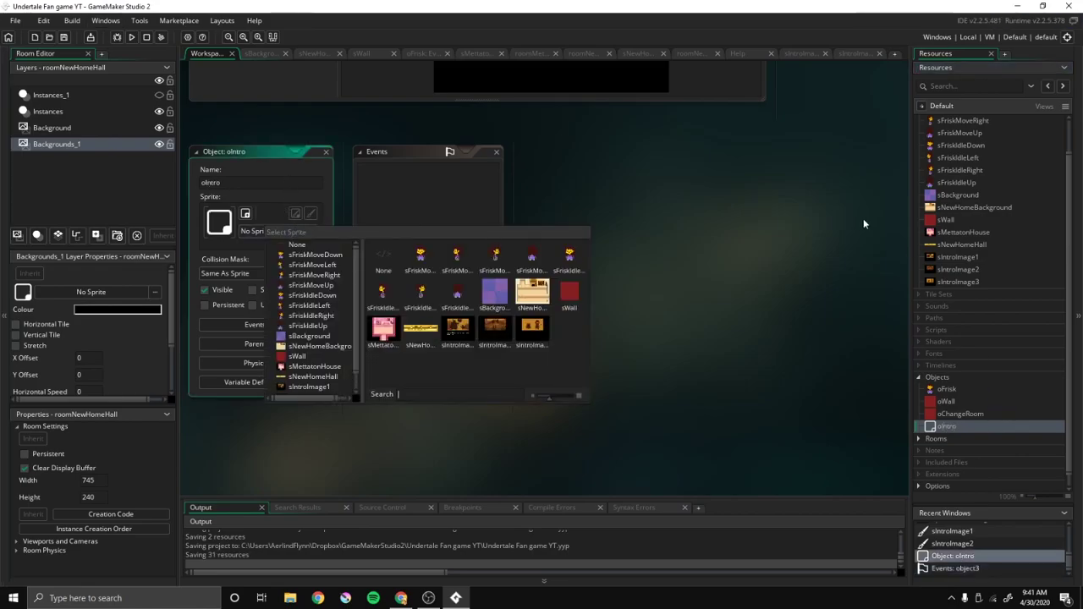
{"action": "left_click", "coordinate": [466, 339]}
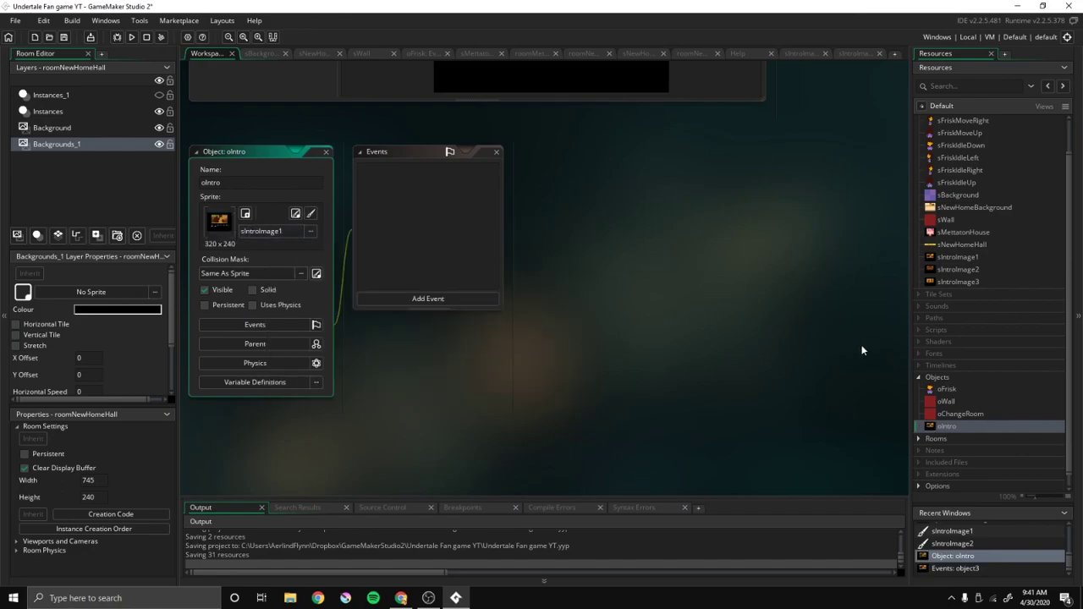
{"action": "left_click", "coordinate": [447, 299]}
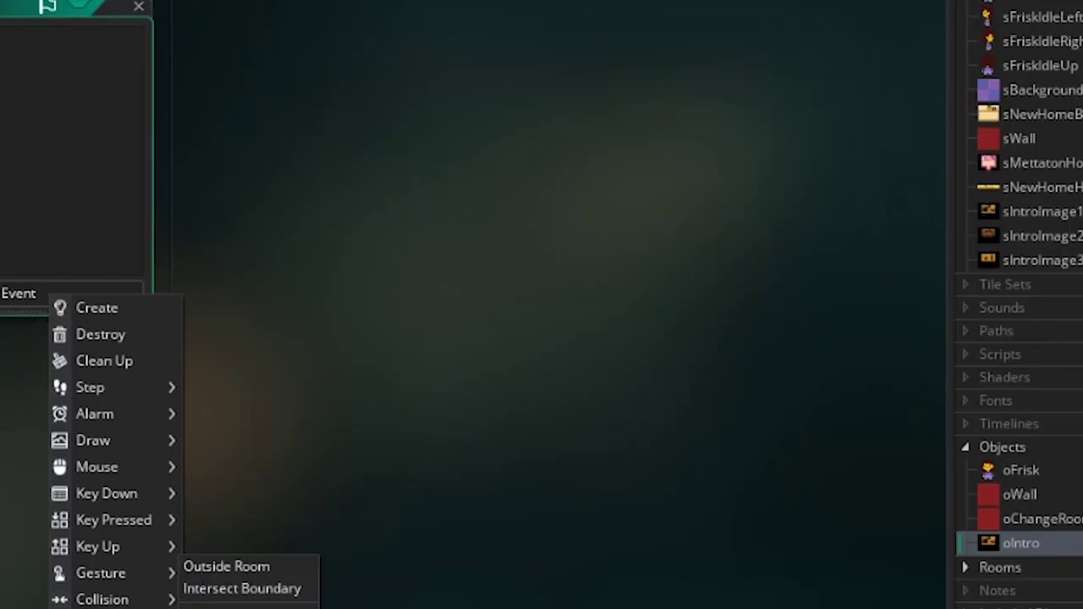
Add an Animation End event with code: if sprite_index = sIntroImage1 { sprite_index = sIntroImage2; }.
{"action": "left_click", "coordinate": [241, 608]}
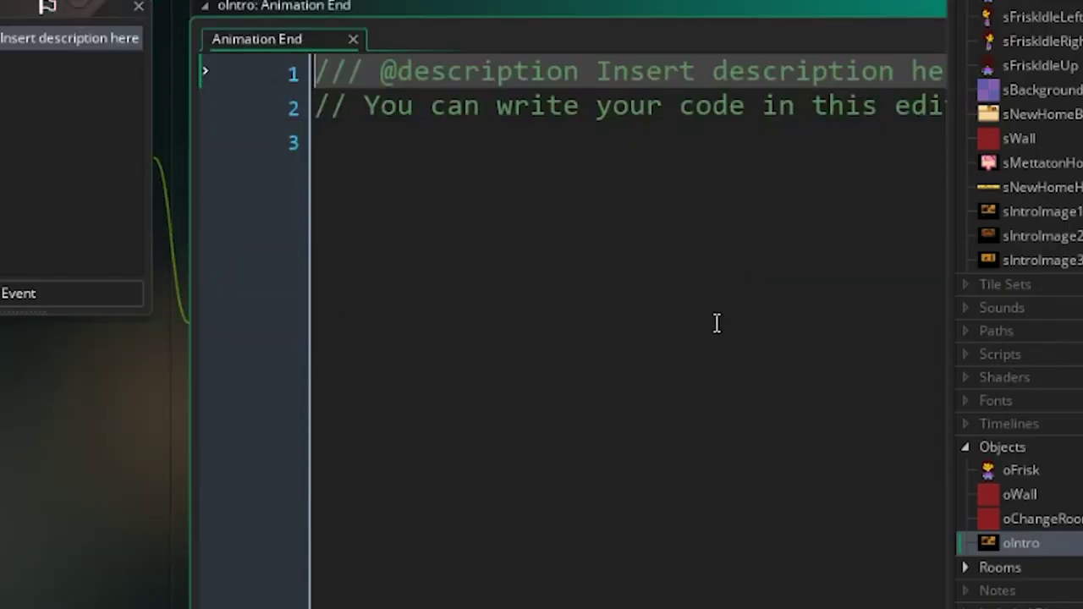
{"action": "key", "text": "ctrl+a"}
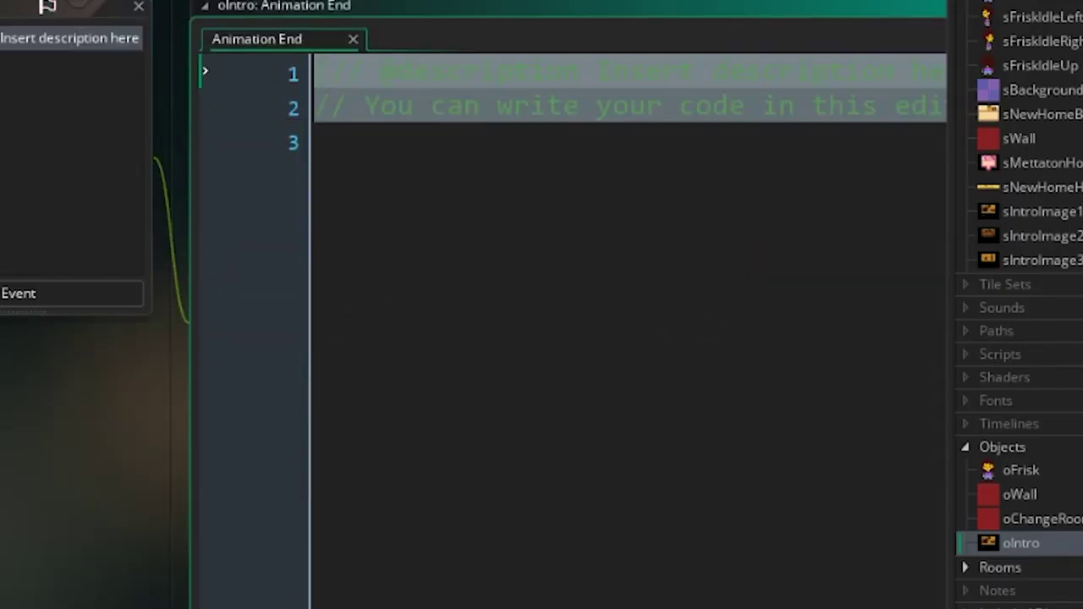
{"action": "key", "text": "BackSpace"}
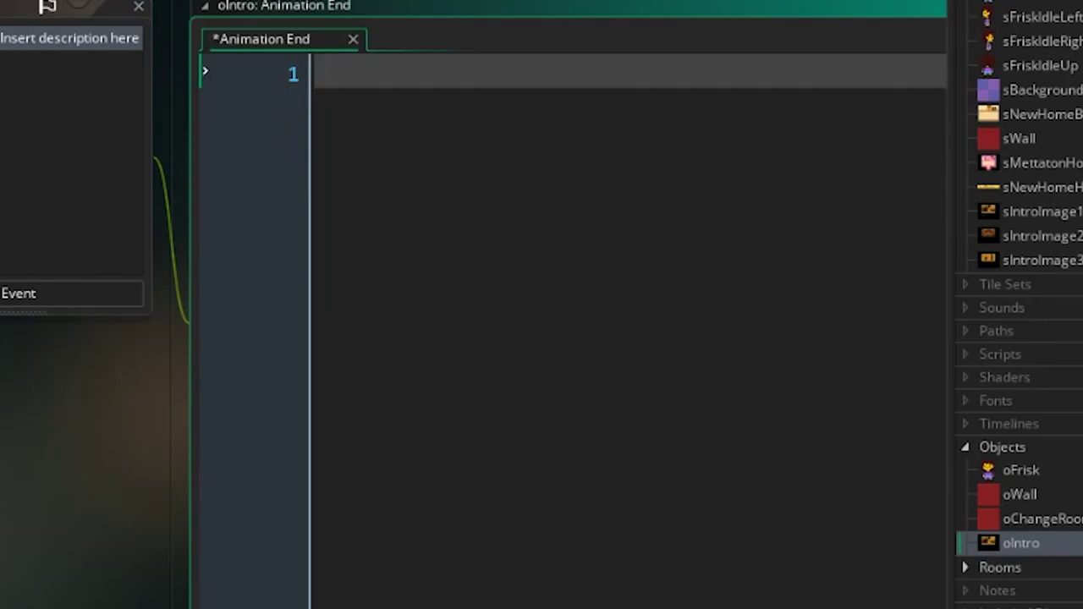
{"action": "type", "text": "if sp"}
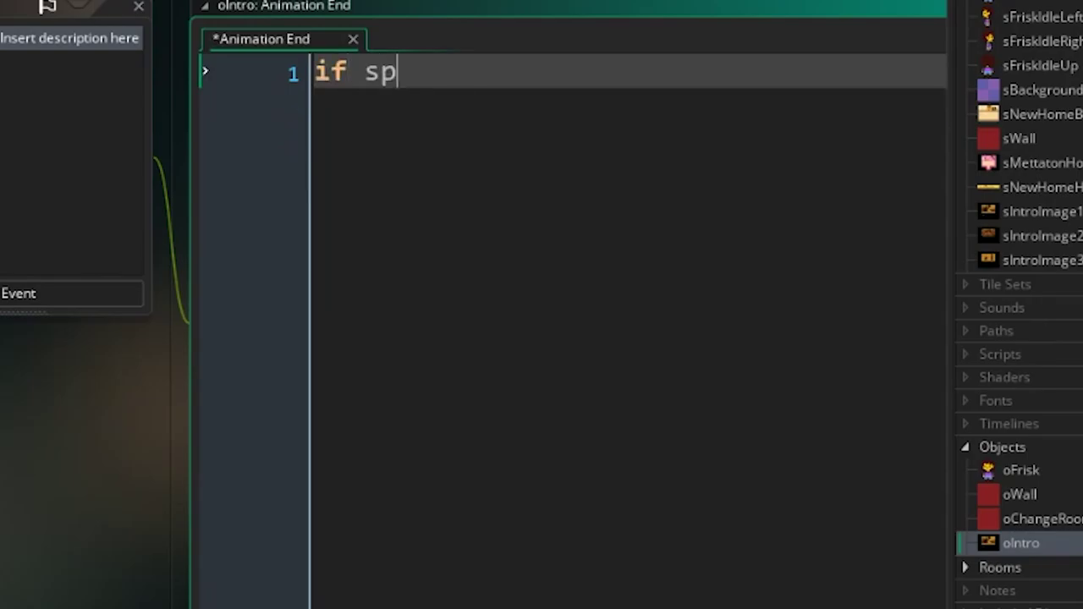
{"action": "type", "text": "rite_index("}
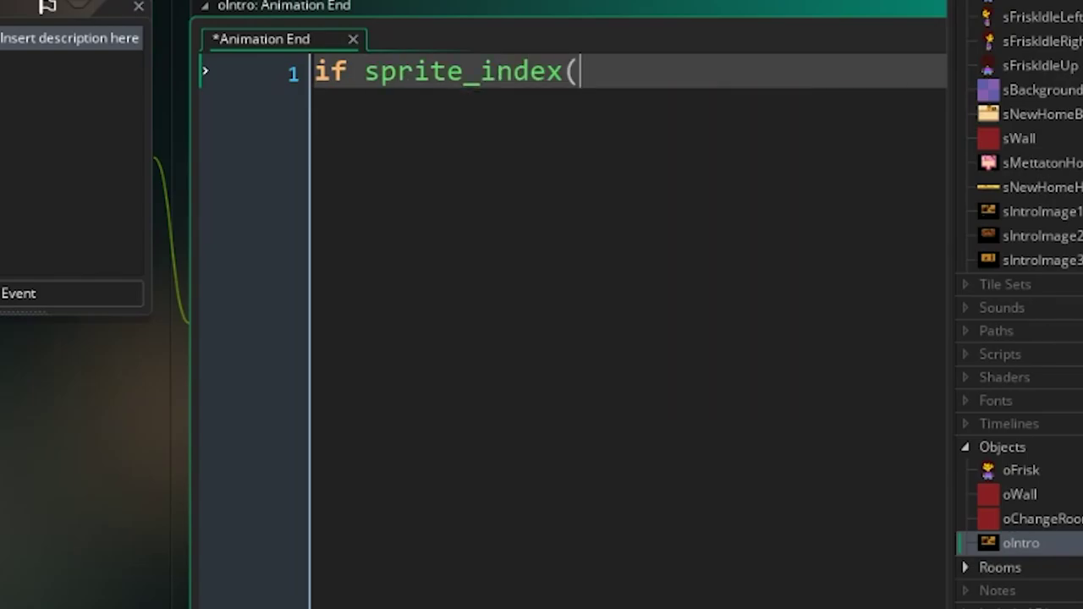
{"action": "key", "text": "BackSpace"}
{"action": "type", "text": "= sIntroImage1"}
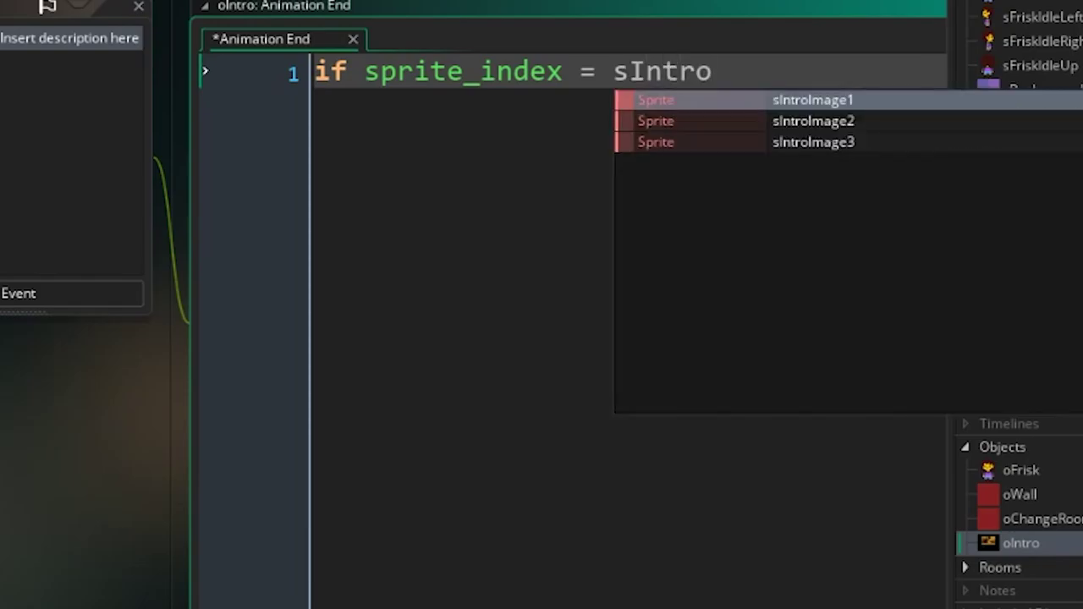
{"action": "key", "text": "Escape"}
{"action": "type", "text": "{"}
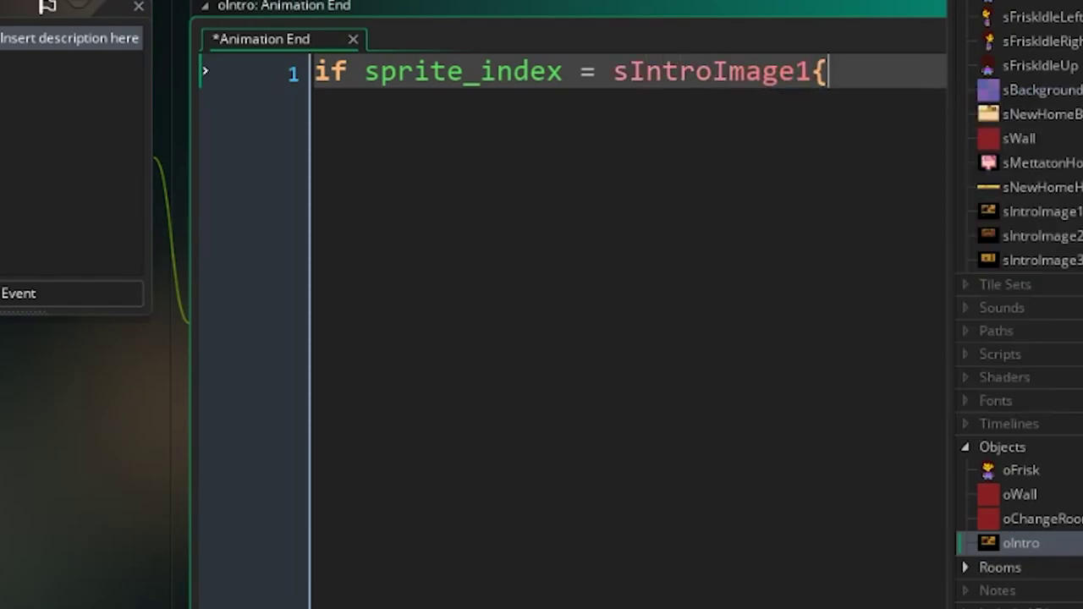
{"action": "key", "text": "Return"}
{"action": "key", "text": "Return"}
{"action": "type", "text": "}"}
{"action": "key", "text": "Up"}
{"action": "key", "text": "Tab"}
{"action": "type", "text": "spr"}
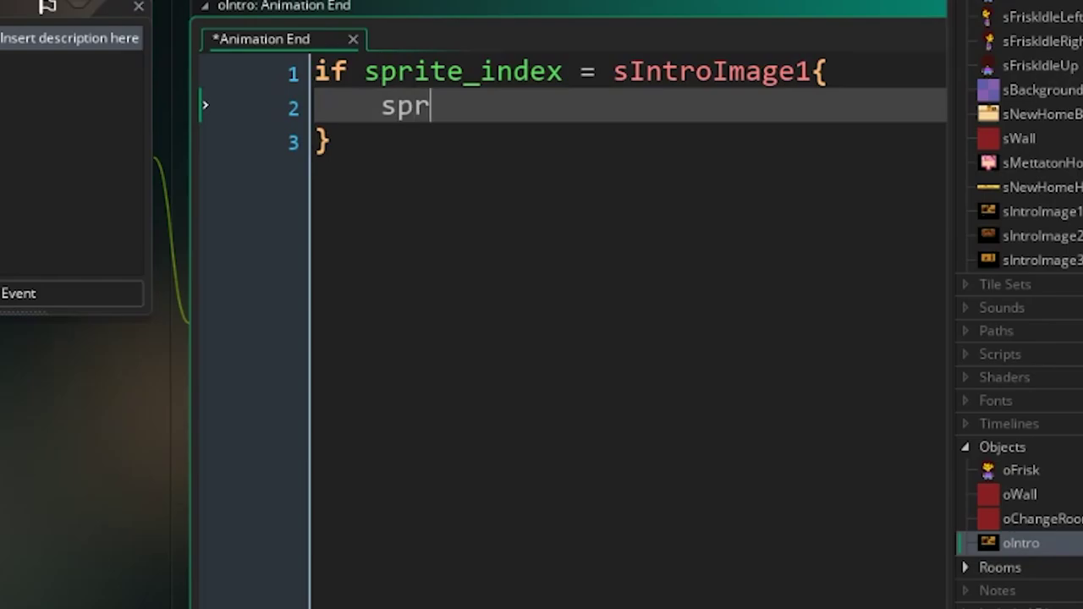
{"action": "type", "text": "ite_index "}
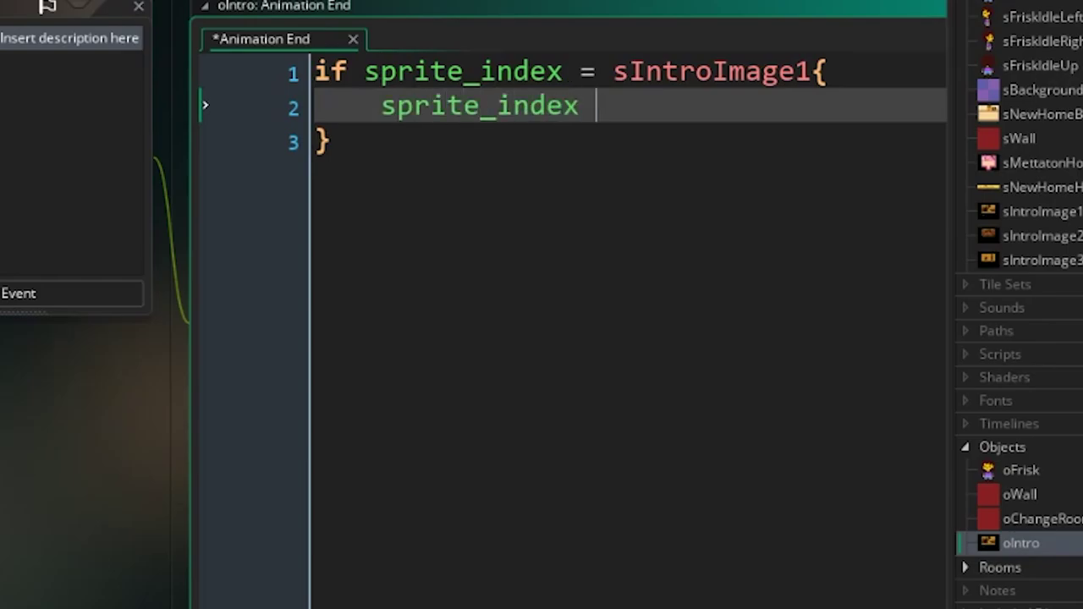
{"action": "type", "text": "= sIntro"}
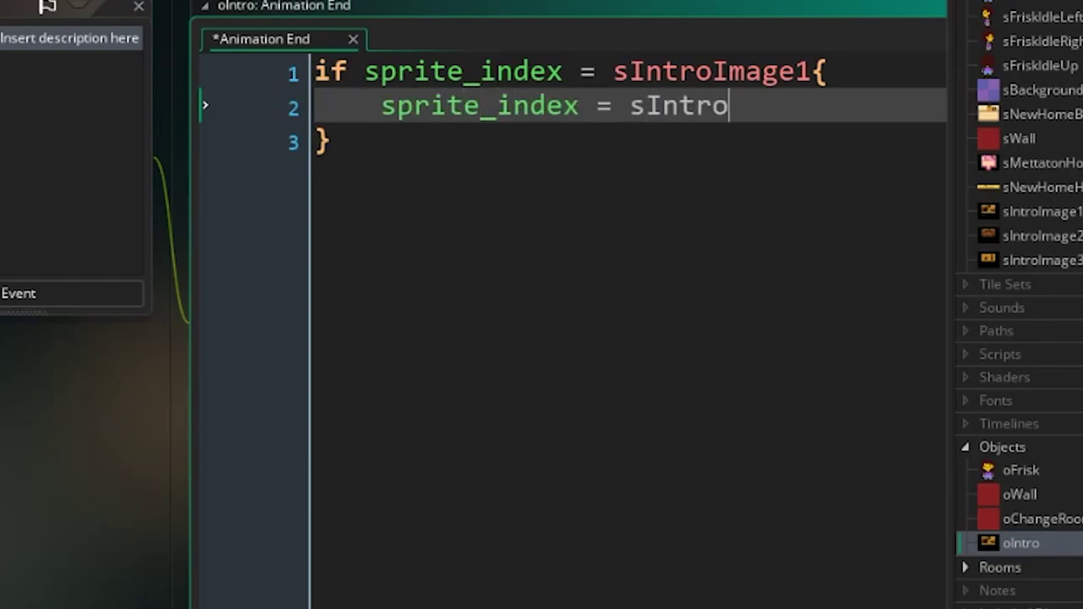
{"action": "type", "text": "Image"}
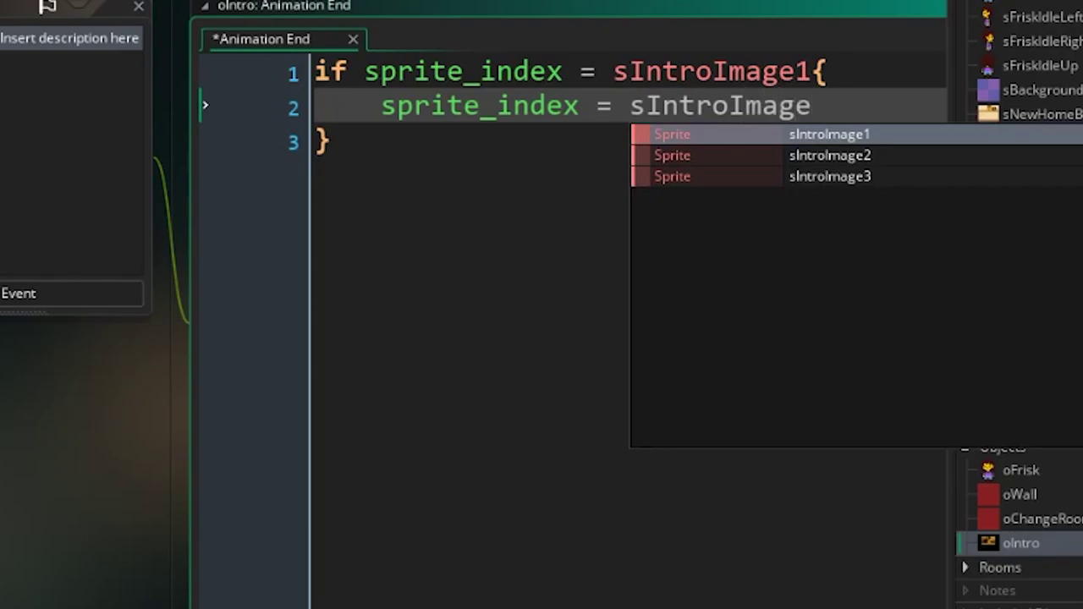
{"action": "type", "text": "2;'"}
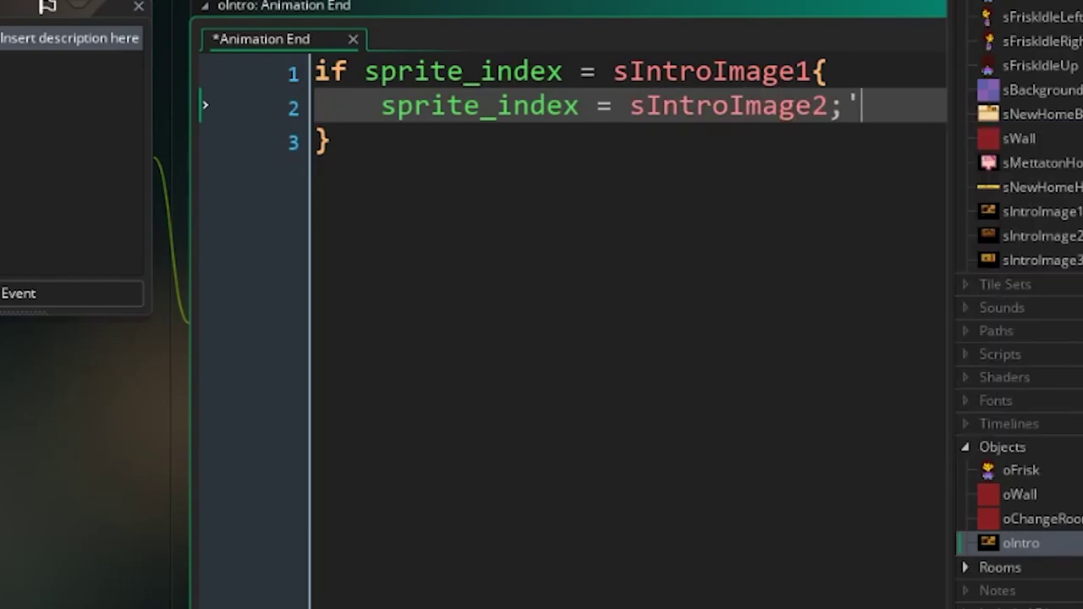
{"action": "key", "text": "BackSpace"}
Review the sprite names in the event code, then reopen the sIntroImage1 sprite.
{"action": "key", "text": "ctrl+a"}
{"action": "left_click", "coordinate": [403, 98]}
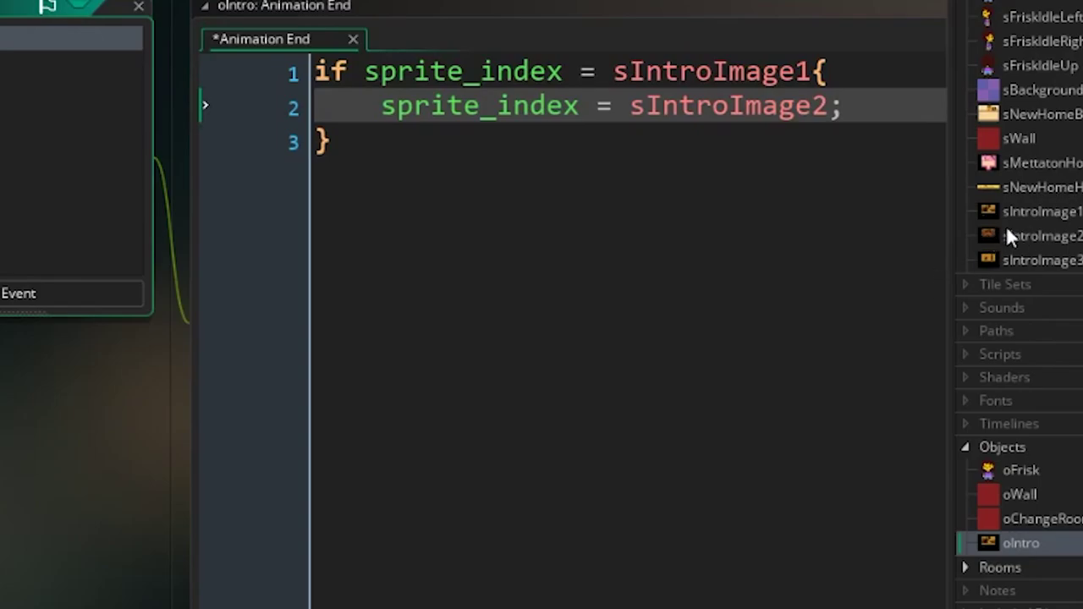
{"action": "left_click_drag", "start_coordinate": [366, 74], "coordinate": [808, 68]}
{"action": "left_click", "coordinate": [685, 73]}
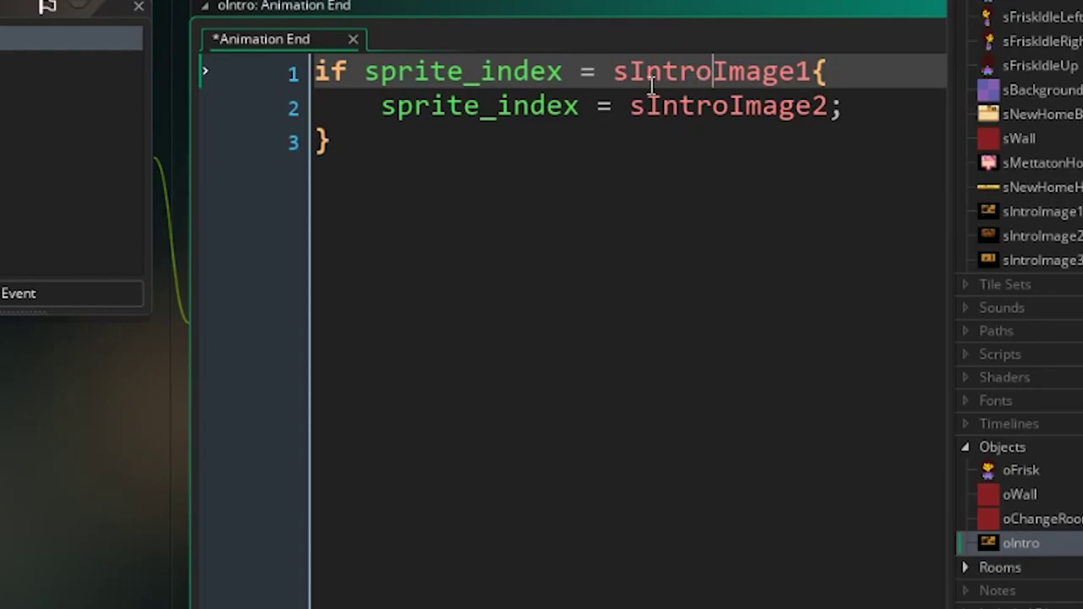
{"action": "double_click", "coordinate": [716, 71]}
{"action": "left_click", "coordinate": [376, 64]}
{"action": "left_click_drag", "start_coordinate": [597, 72], "coordinate": [808, 75]}
{"action": "left_click", "coordinate": [791, 75]}
{"action": "left_click_drag", "start_coordinate": [631, 106], "coordinate": [834, 101]}
{"action": "left_click", "coordinate": [811, 105]}
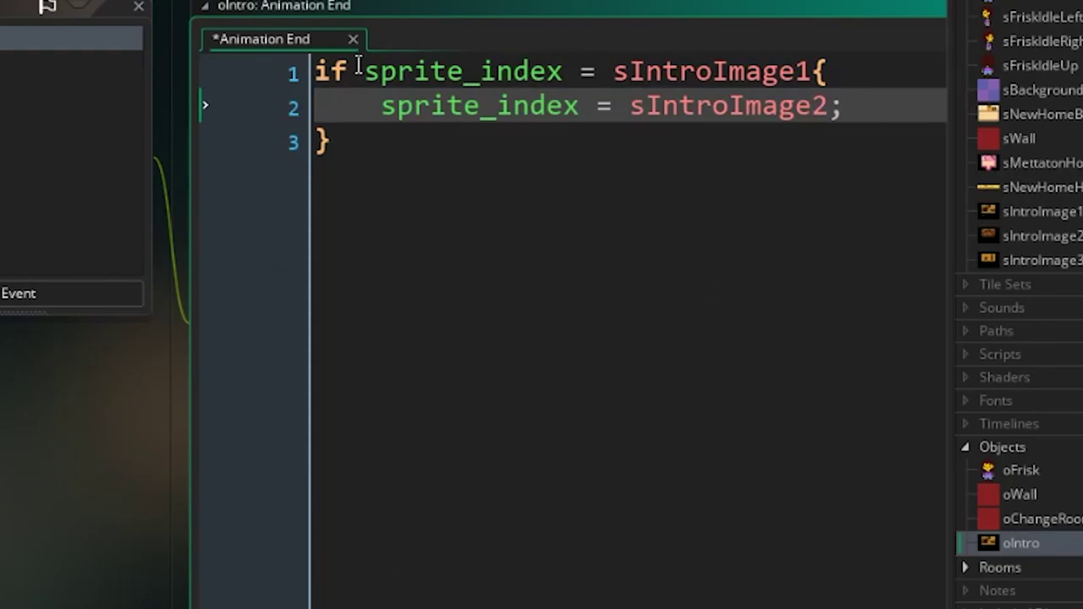
{"action": "left_click_drag", "start_coordinate": [366, 72], "coordinate": [530, 106]}
{"action": "left_click", "coordinate": [876, 106]}
{"action": "left_click", "coordinate": [979, 572]}
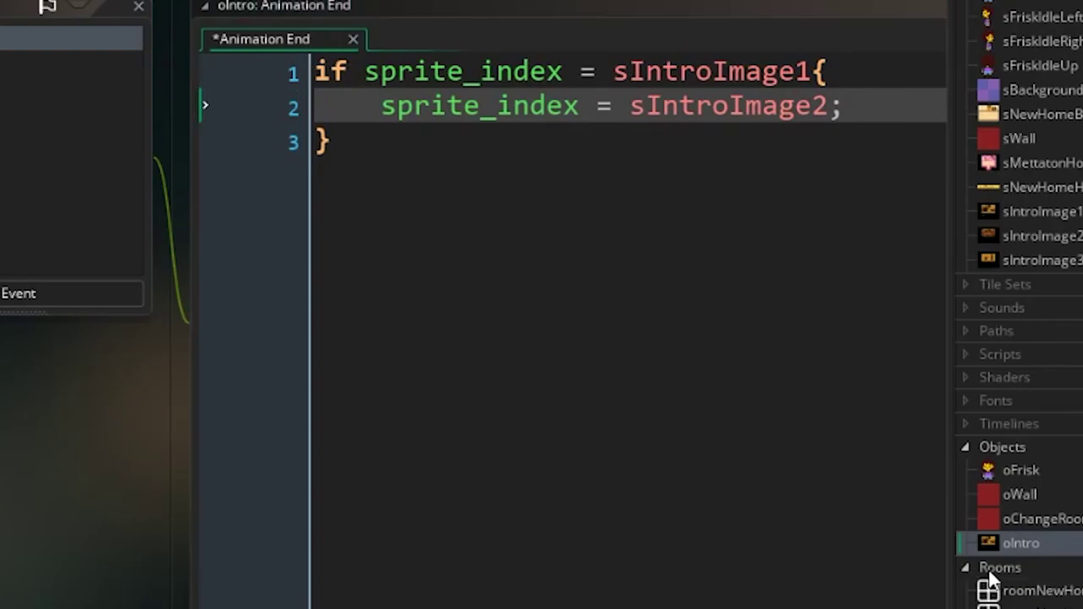
{"action": "double_click", "coordinate": [995, 211]}
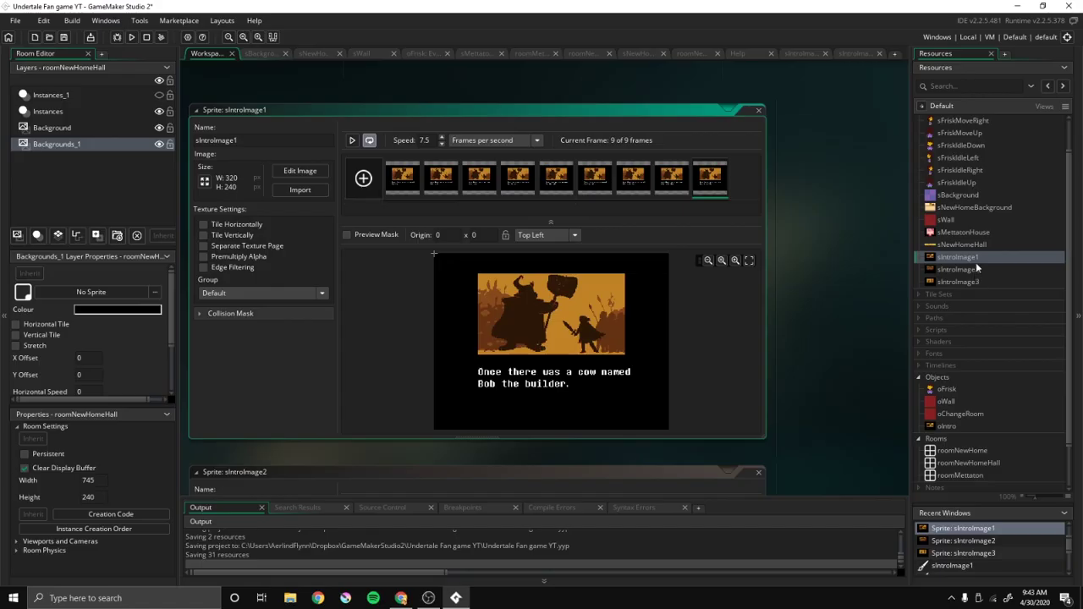
Create a room named roomIntro and move it to the top of the room list.
{"action": "double_click", "coordinate": [1074, 240]}
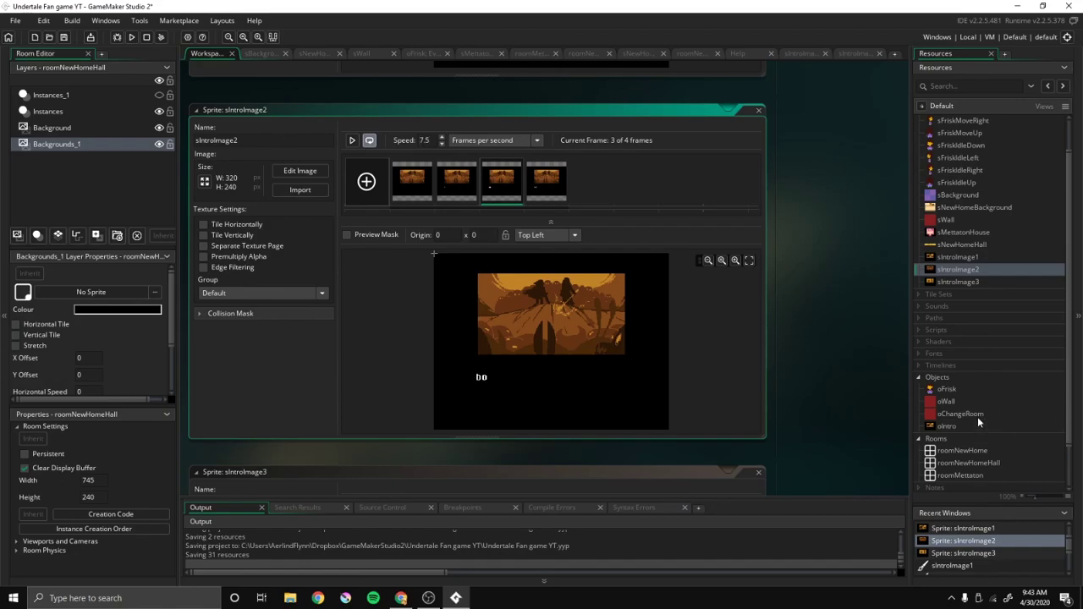
{"action": "scroll", "coordinate": [977, 410], "scroll_direction": "down", "scroll_amount": 3}
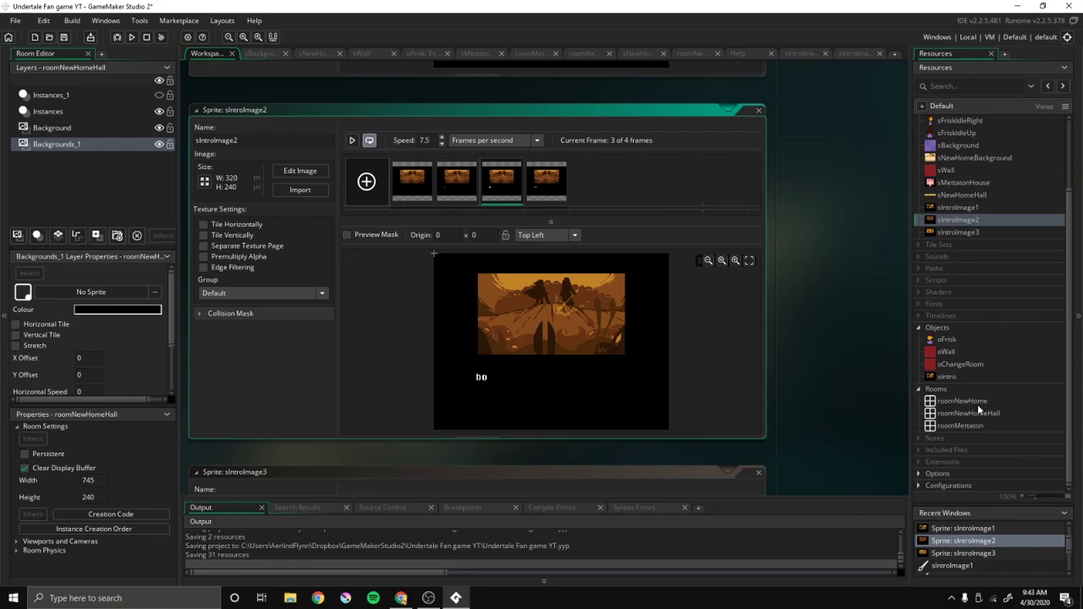
{"action": "double_click", "coordinate": [986, 400]}
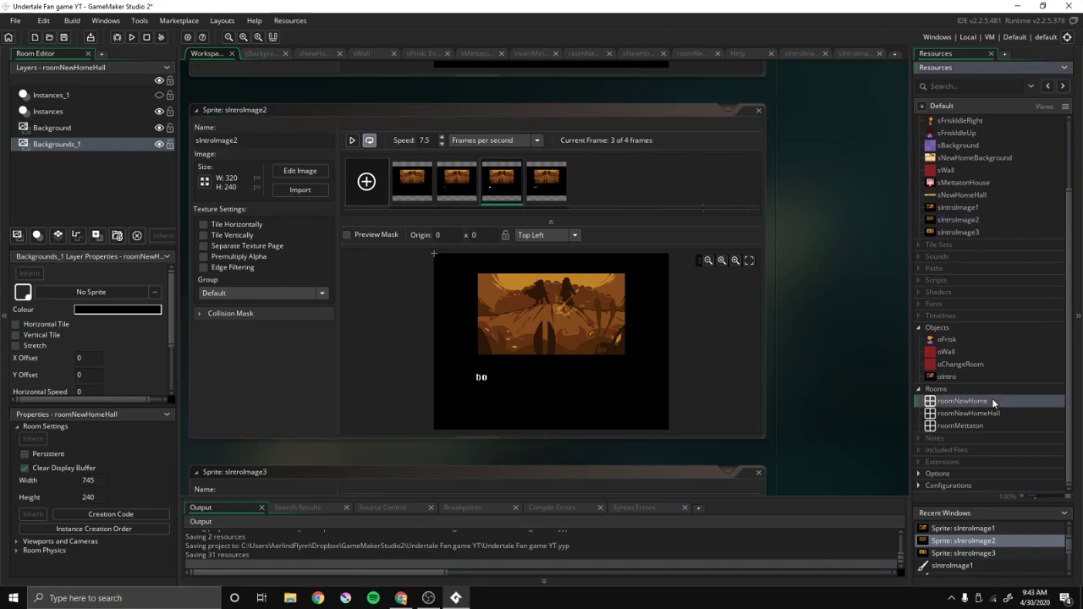
{"action": "right_click", "coordinate": [982, 386]}
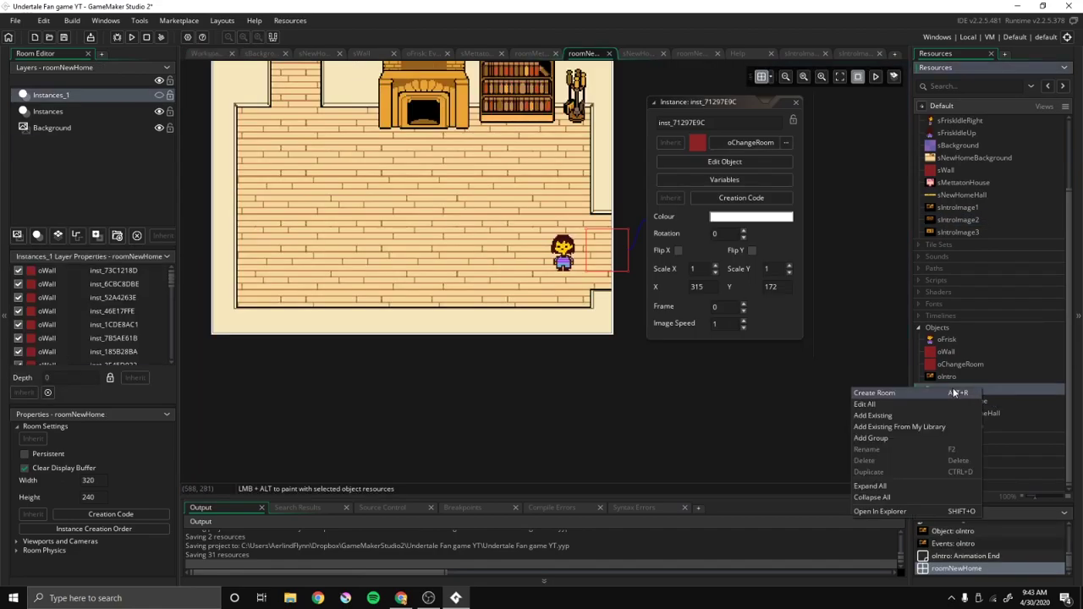
{"action": "left_click", "coordinate": [973, 392]}
{"action": "type", "text": "room"}
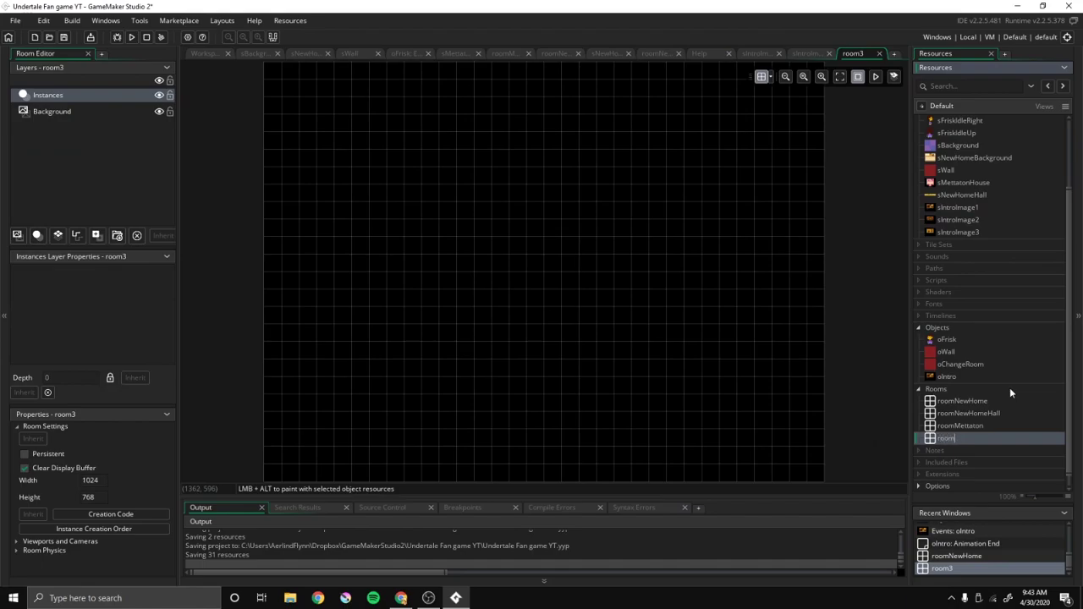
{"action": "type", "text": "Intro"}
{"action": "key", "text": "Return"}
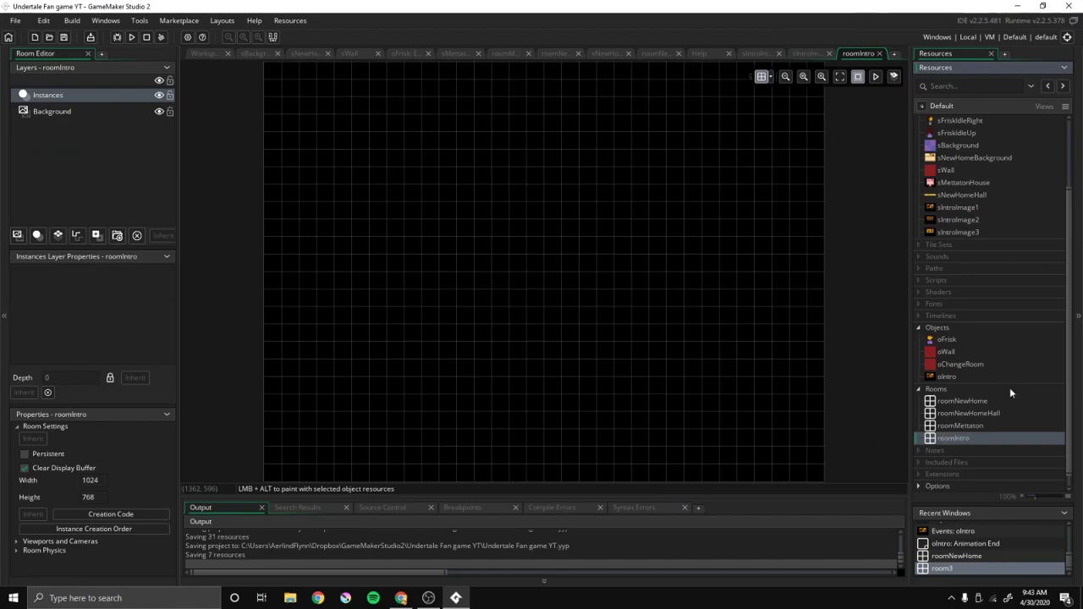
{"action": "left_click_drag", "start_coordinate": [987, 440], "coordinate": [279, 66]}
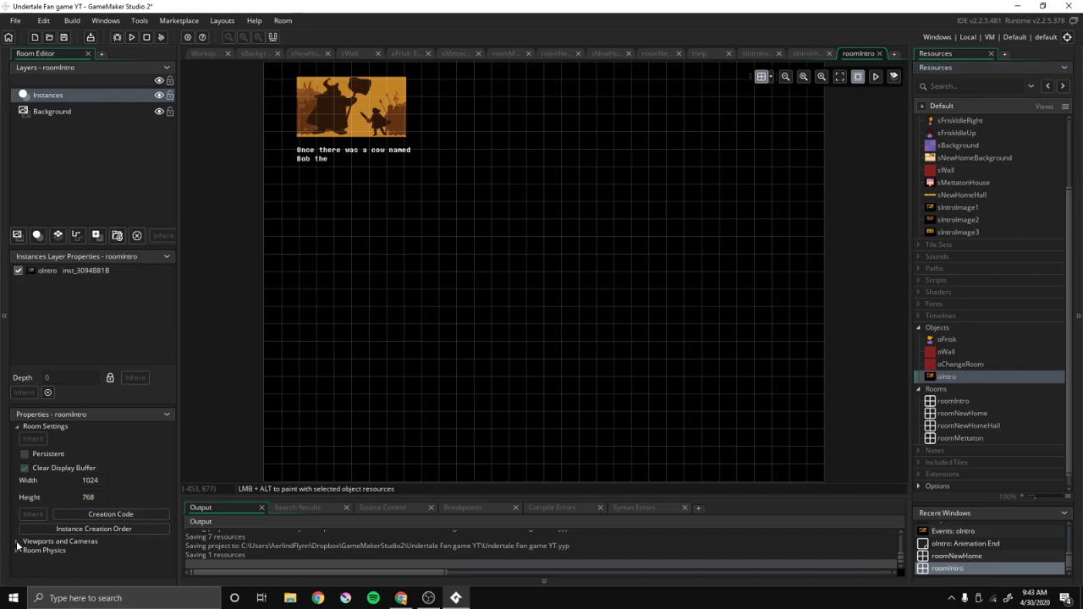
Resize roomIntro to 320 wide by 240 high and fit it in the view.
{"action": "left_click", "coordinate": [105, 480]}
{"action": "type", "text": "320"}
{"action": "key", "text": "Tab"}
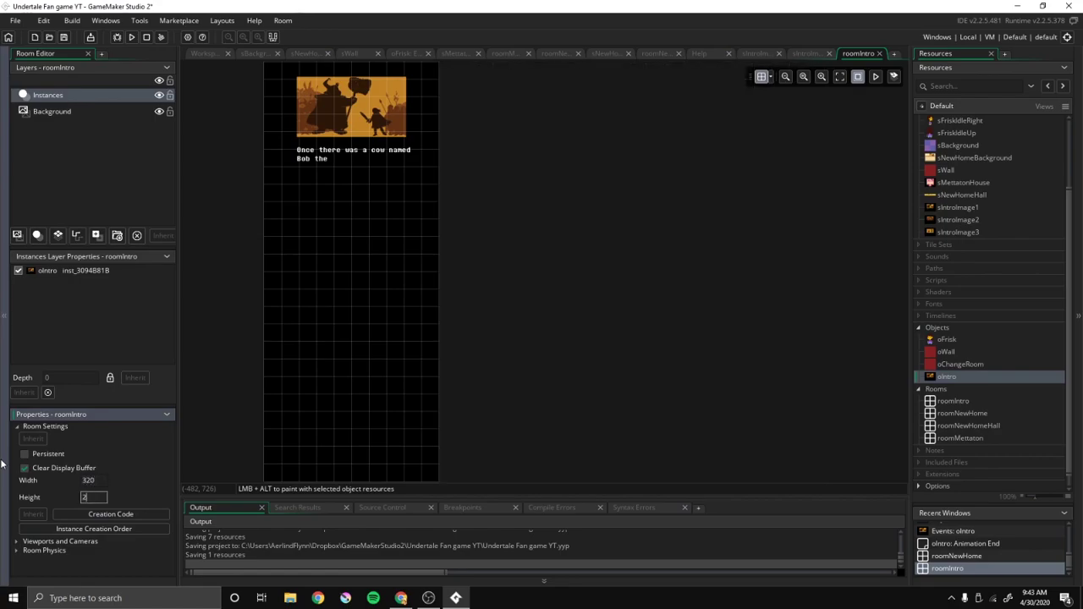
{"action": "type", "text": "240"}
{"action": "key", "text": "Return"}
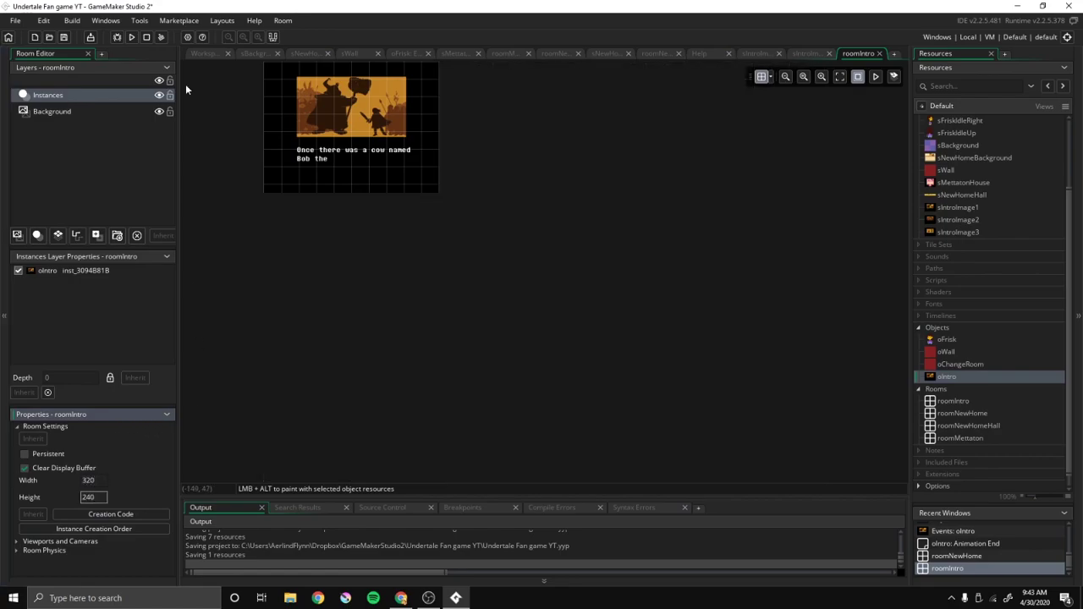
{"action": "left_click", "coordinate": [204, 54]}
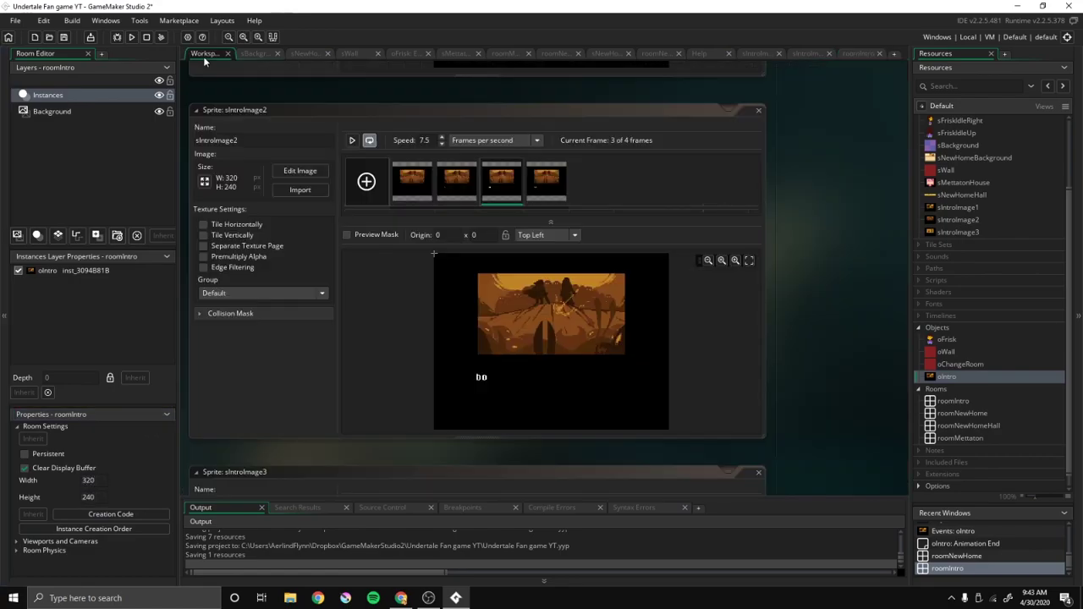
{"action": "left_click", "coordinate": [850, 54]}
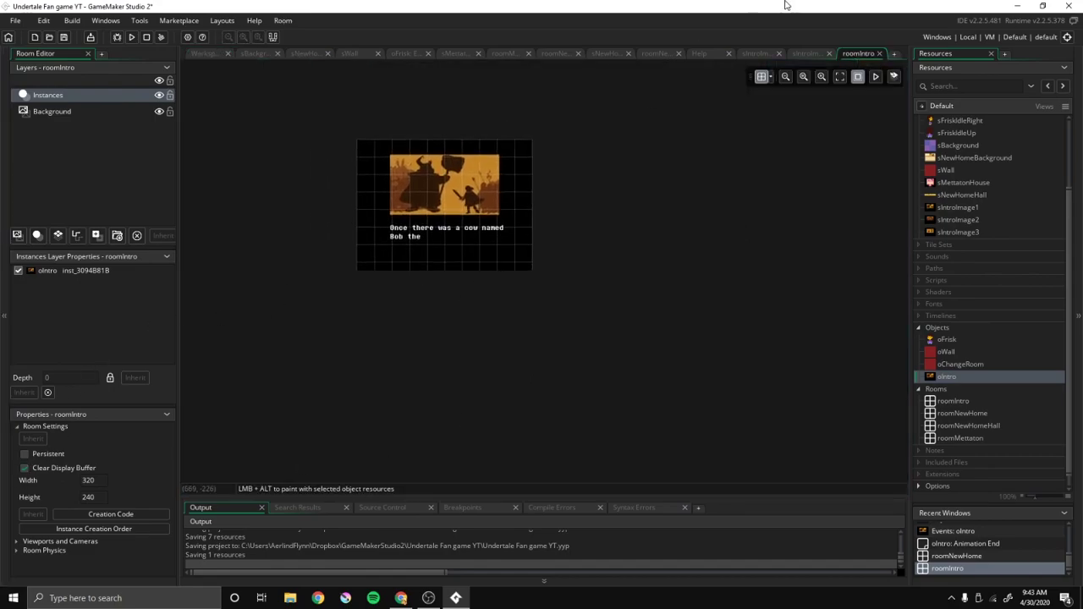
{"action": "left_click", "coordinate": [840, 76]}
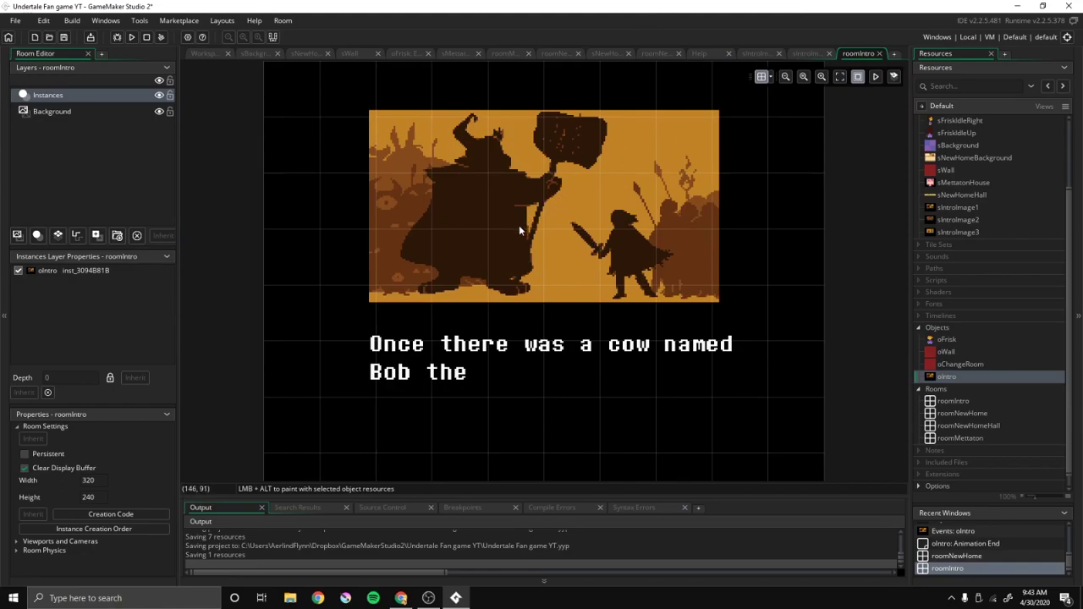
Make Viewport 0 visible with a 320x240 camera and 640x480 port, then run the game.
{"action": "left_click", "coordinate": [18, 542]}
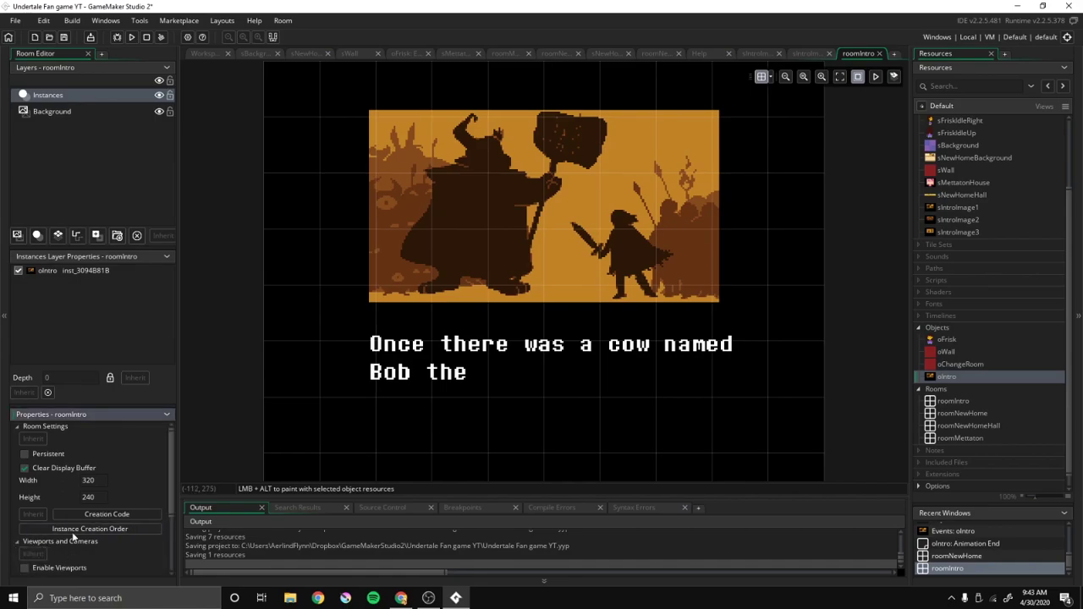
{"action": "scroll", "coordinate": [59, 541], "scroll_direction": "down", "scroll_amount": 1}
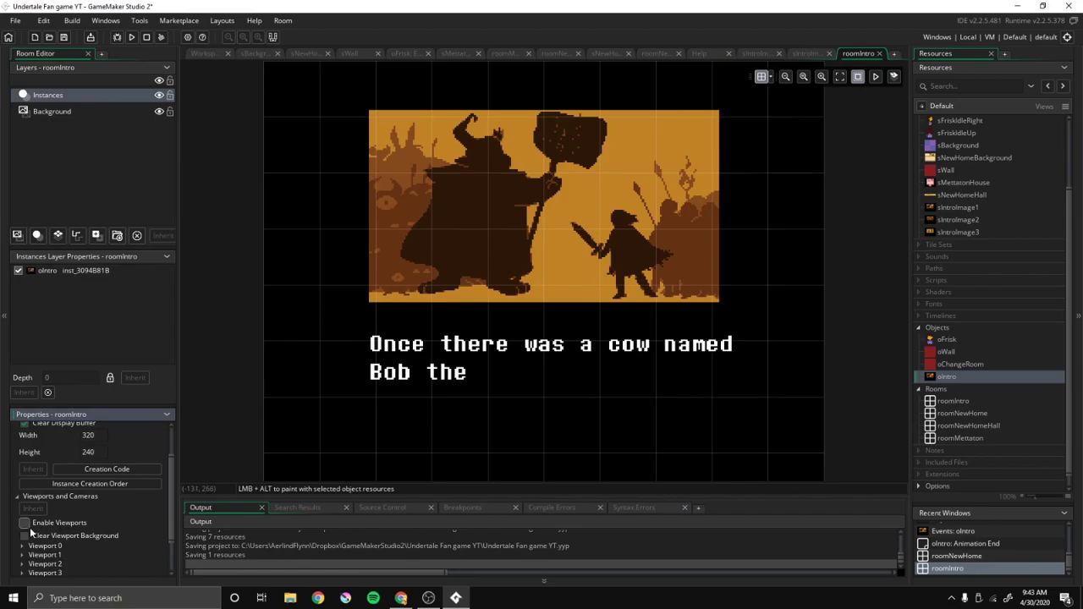
{"action": "scroll", "coordinate": [59, 515], "scroll_direction": "down", "scroll_amount": 1}
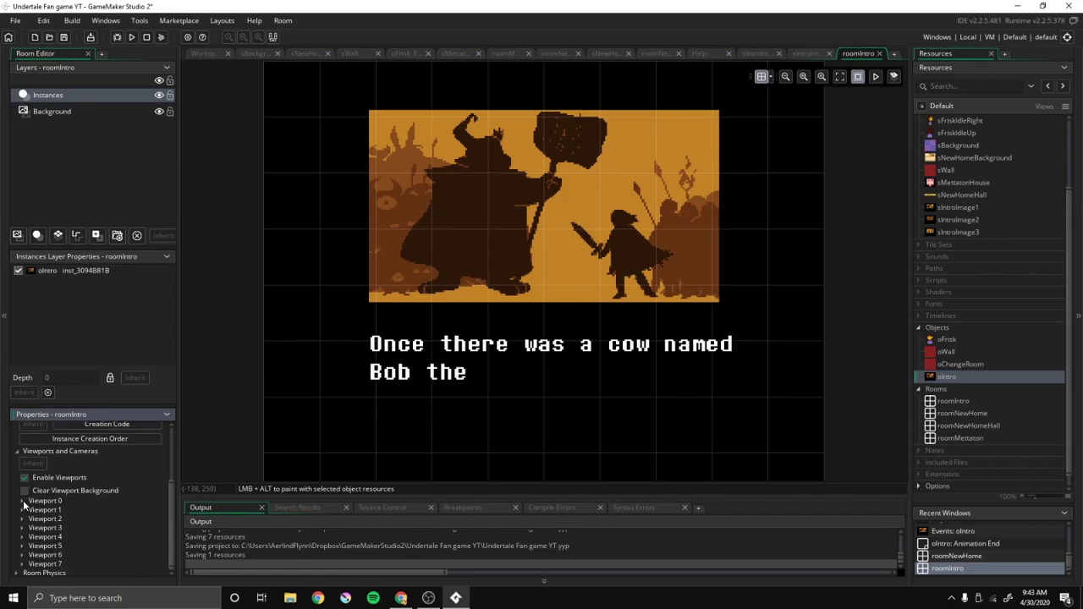
{"action": "left_click", "coordinate": [22, 501]}
{"action": "scroll", "coordinate": [82, 510], "scroll_direction": "down", "scroll_amount": 2}
{"action": "left_click", "coordinate": [67, 465]}
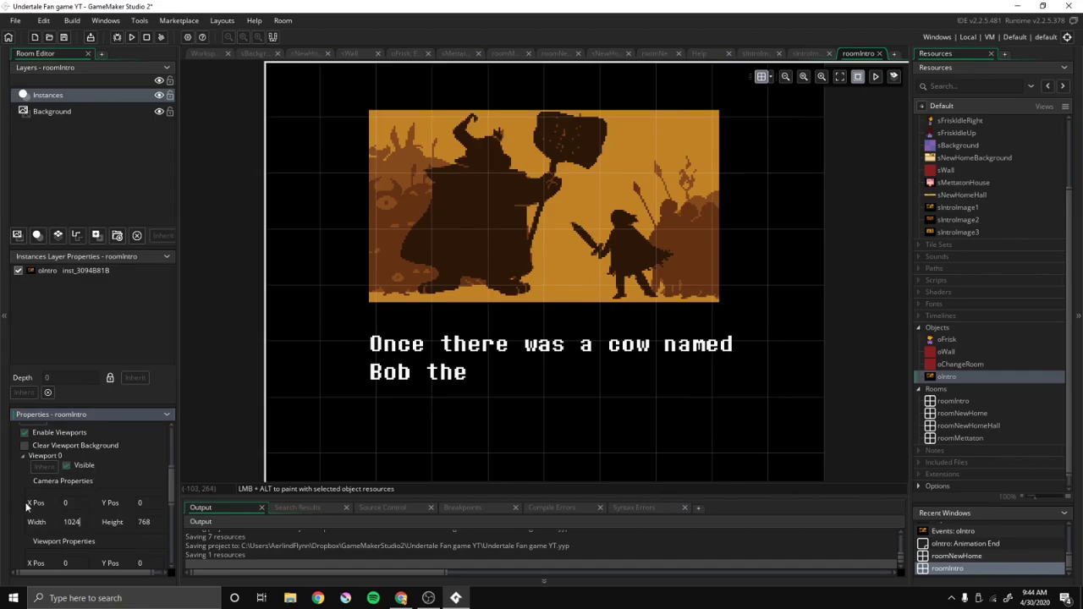
{"action": "type", "text": "320"}
{"action": "key", "text": "Tab"}
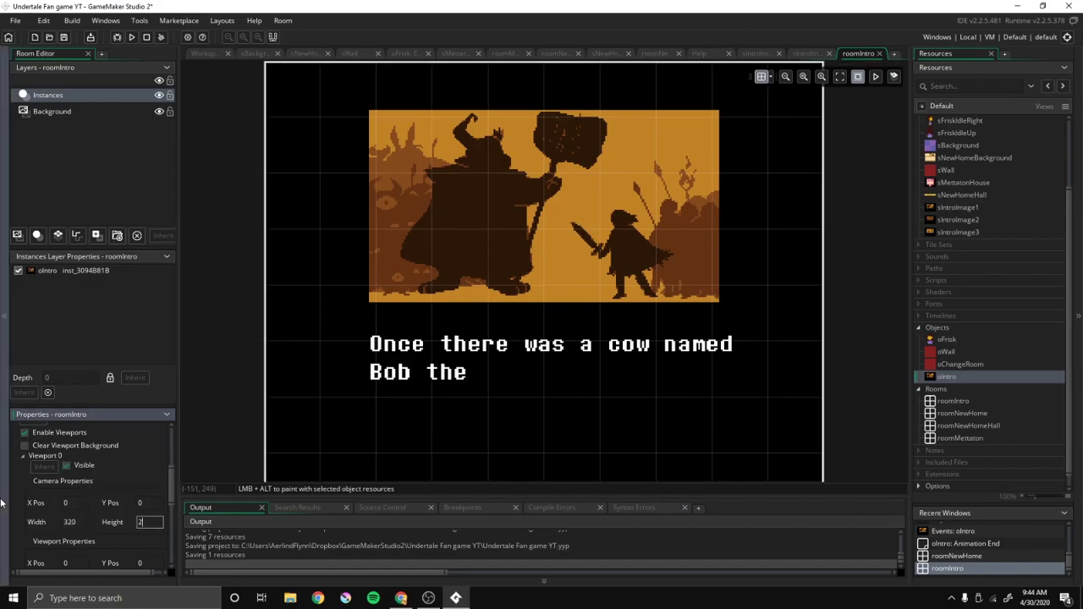
{"action": "key", "text": "Return"}
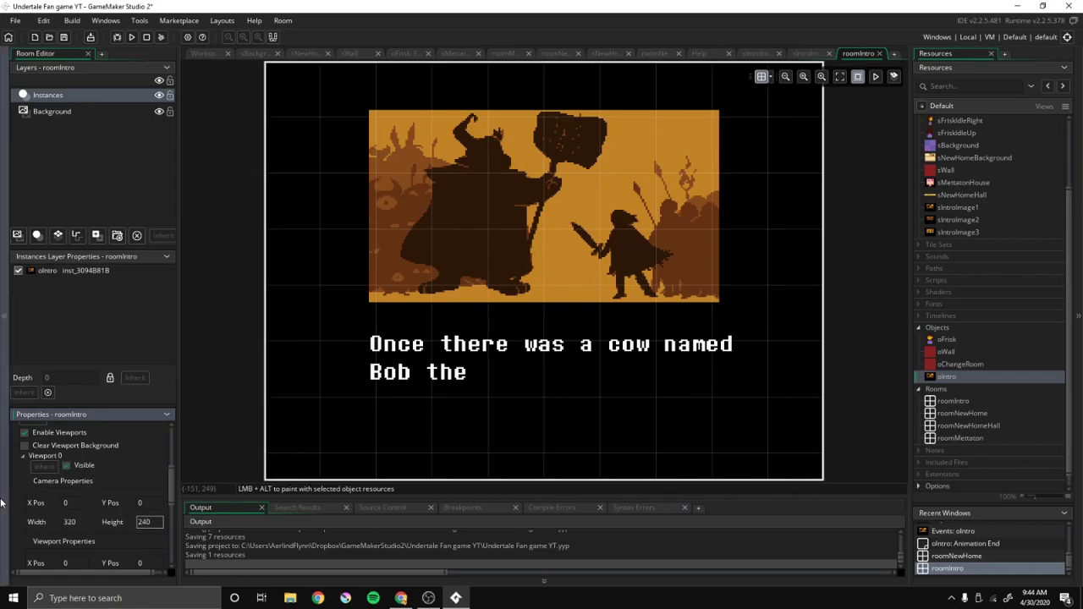
{"action": "scroll", "coordinate": [148, 515], "scroll_direction": "down", "scroll_amount": 2}
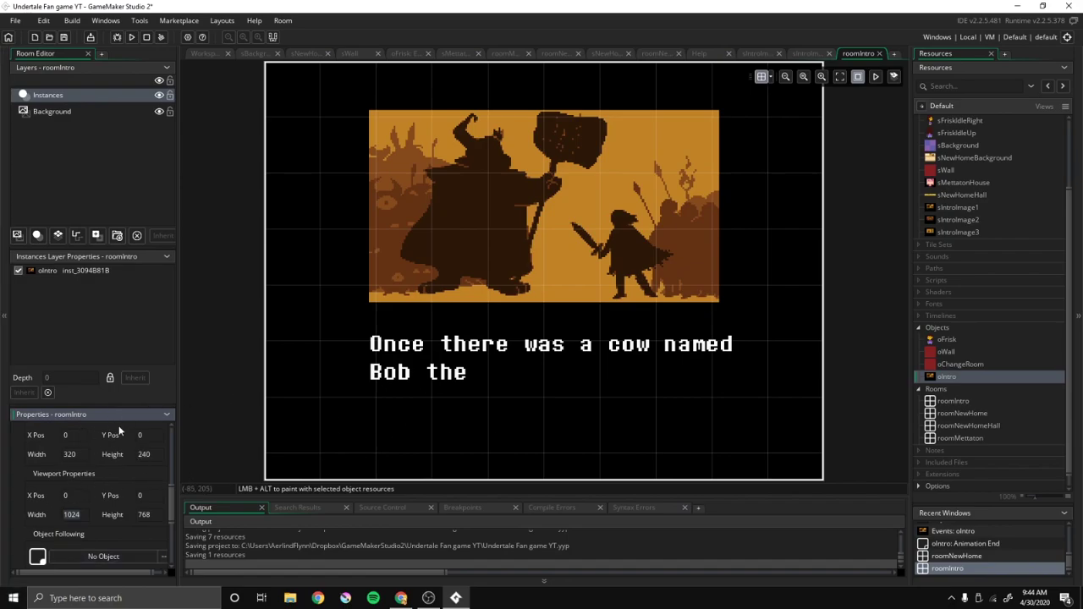
{"action": "key", "text": "Delete"}
{"action": "key", "text": "Delete"}
{"action": "key", "text": "Delete"}
{"action": "key", "text": "Delete"}
{"action": "type", "text": "640"}
{"action": "key", "text": "Tab"}
{"action": "type", "text": "480"}
{"action": "left_click", "coordinate": [132, 38]}
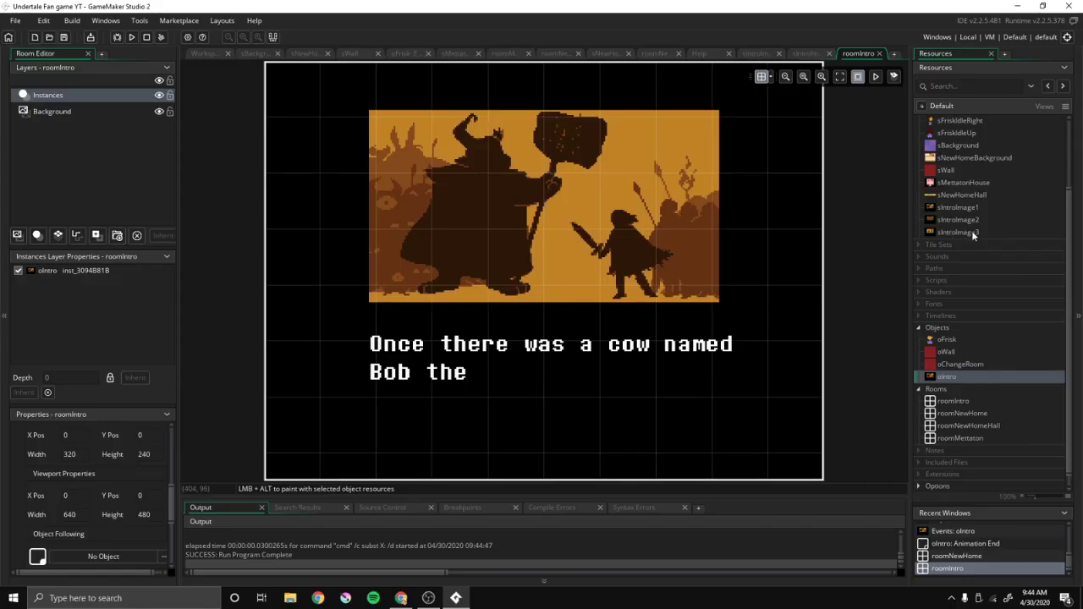
Open sIntroImage3 for editing and type the caption 'i AM a COOL guy.' below the picture.
{"action": "double_click", "coordinate": [965, 231]}
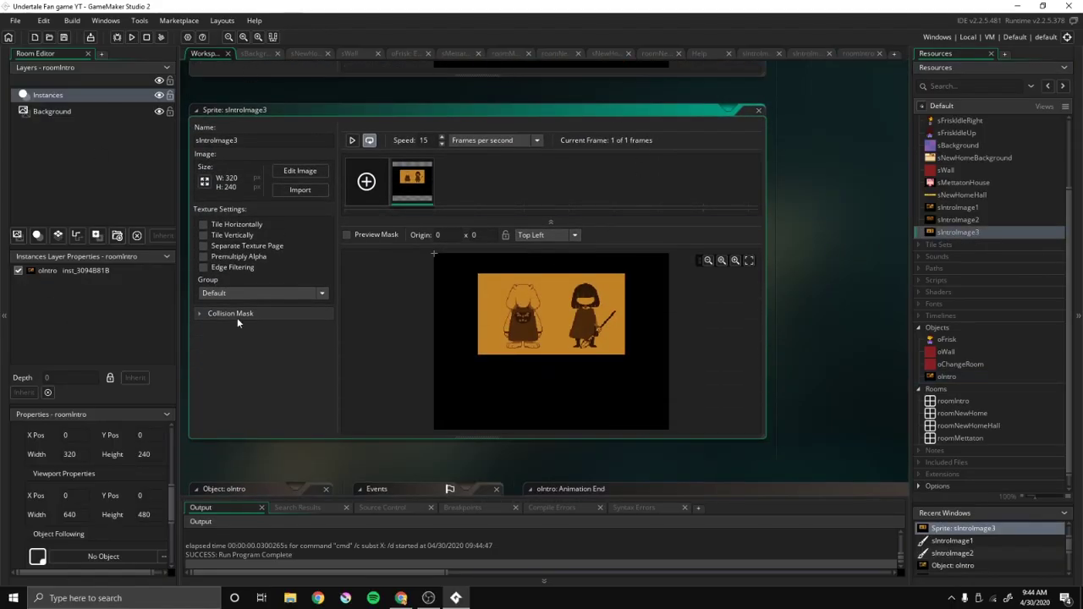
{"action": "left_click", "coordinate": [301, 171]}
{"action": "left_click", "coordinate": [862, 293]}
{"action": "left_click", "coordinate": [261, 140]}
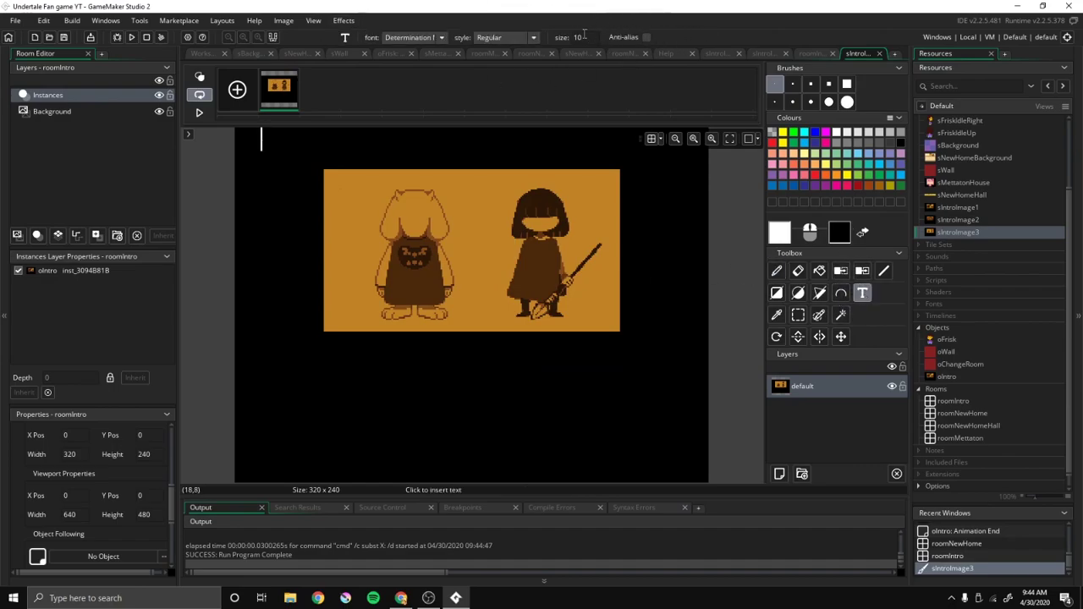
{"action": "left_click", "coordinate": [319, 366]}
{"action": "type", "text": "i AM "}
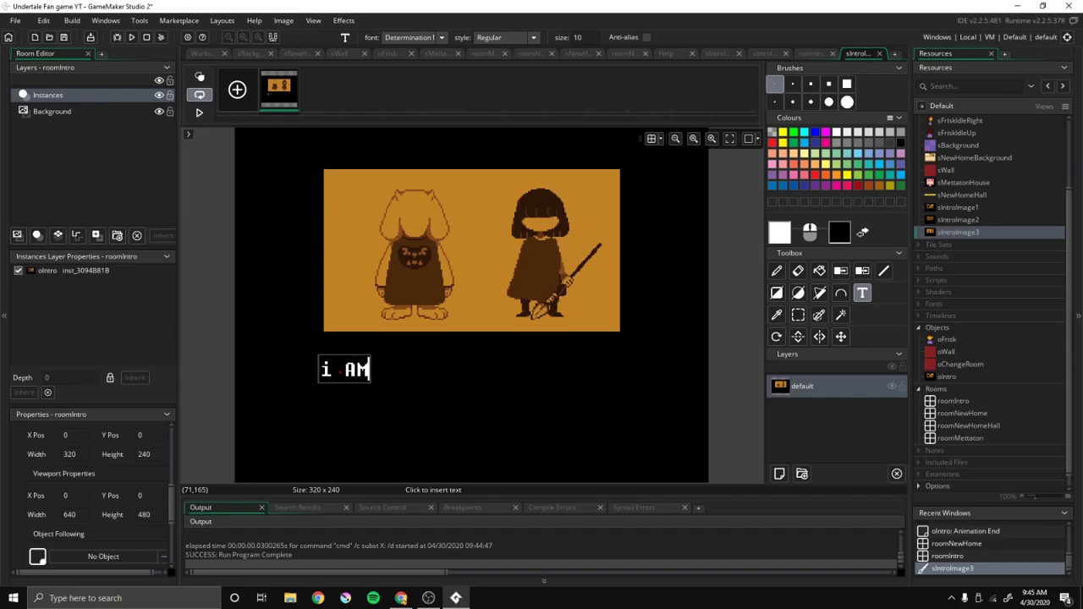
{"action": "type", "text": "A"}
{"action": "key", "text": "BackSpace"}
{"action": "type", "text": "a COOL"}
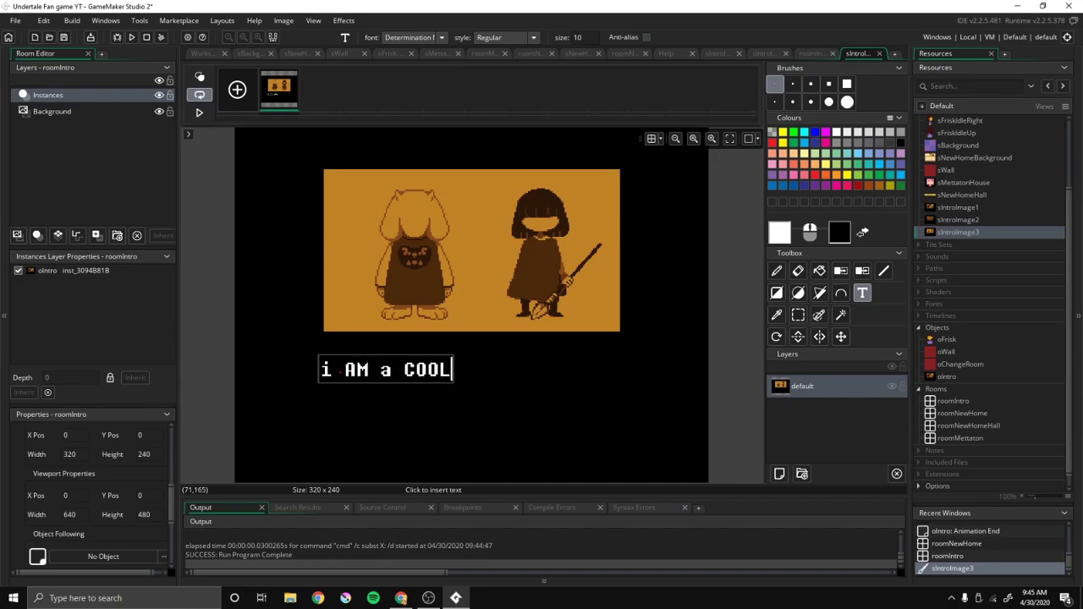
{"action": "type", "text": " guy"}
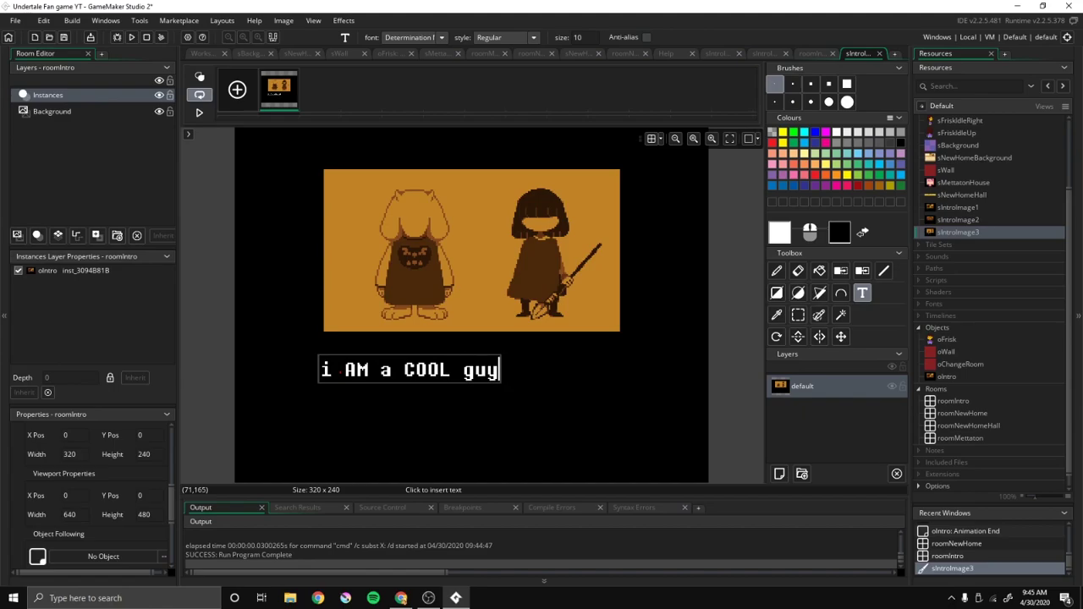
{"action": "type", "text": "."}
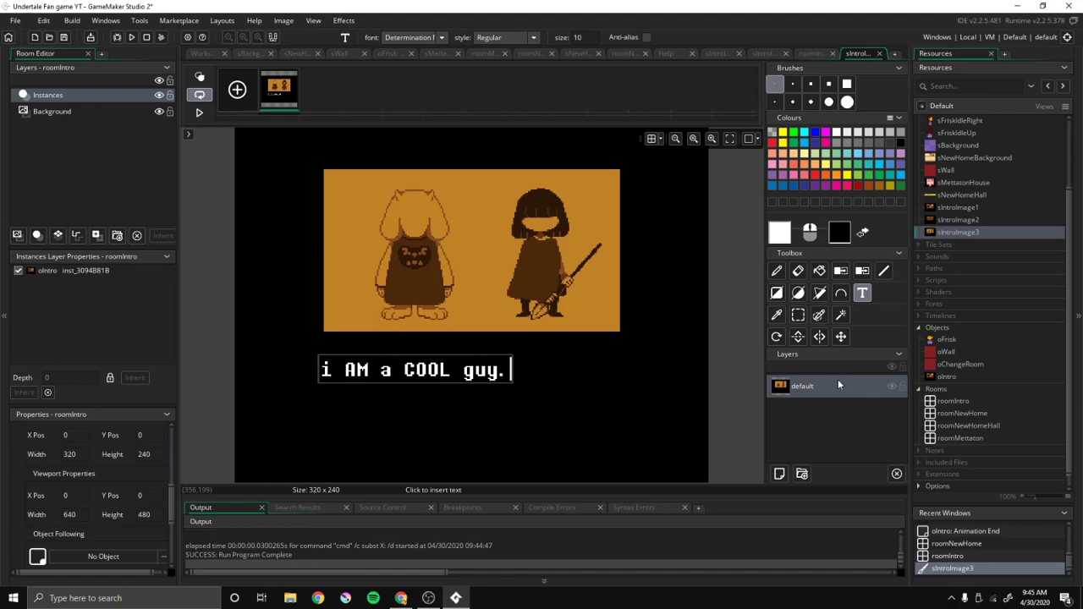
Commit the caption into the image and draw a red loop around the right-hand character.
{"action": "left_click", "coordinate": [776, 271]}
{"action": "left_click", "coordinate": [588, 292]}
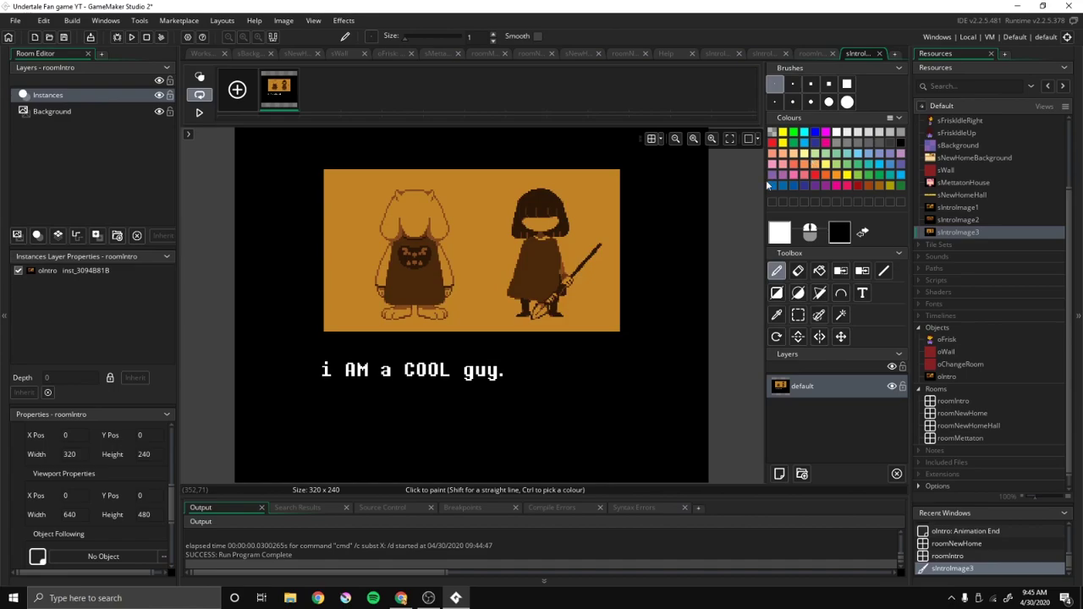
{"action": "left_click", "coordinate": [806, 186]}
{"action": "left_click", "coordinate": [946, 375]}
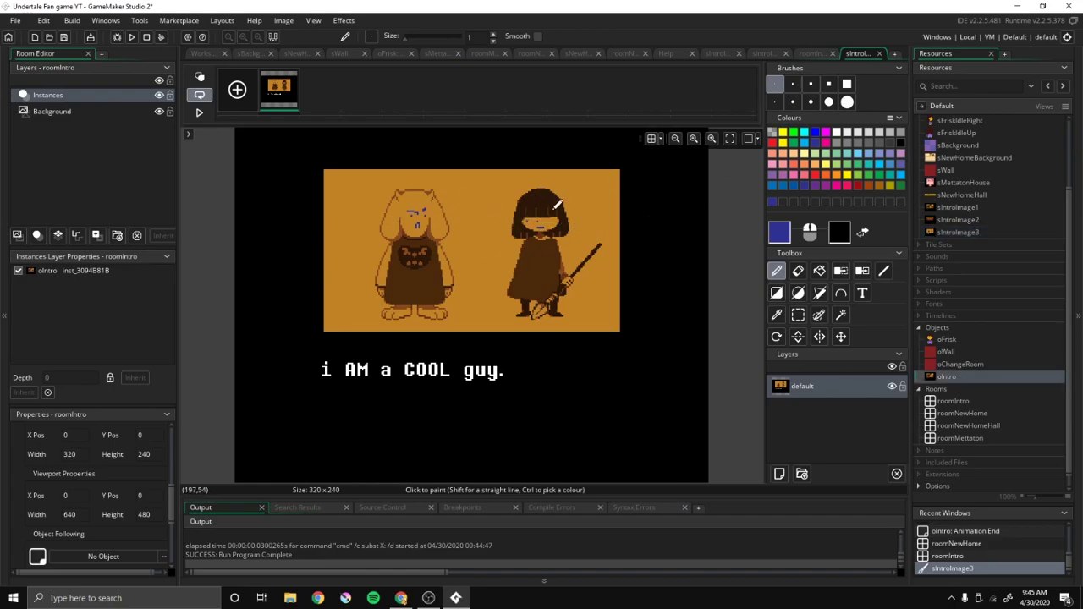
{"action": "left_click", "coordinate": [817, 176]}
{"action": "mouse_move", "coordinate": [582, 172]}
{"action": "left_mouse_down"}
{"action": "mouse_move", "coordinate": [528, 181]}
{"action": "mouse_move", "coordinate": [640, 231]}
{"action": "mouse_move", "coordinate": [457, 167]}
{"action": "left_mouse_up"}
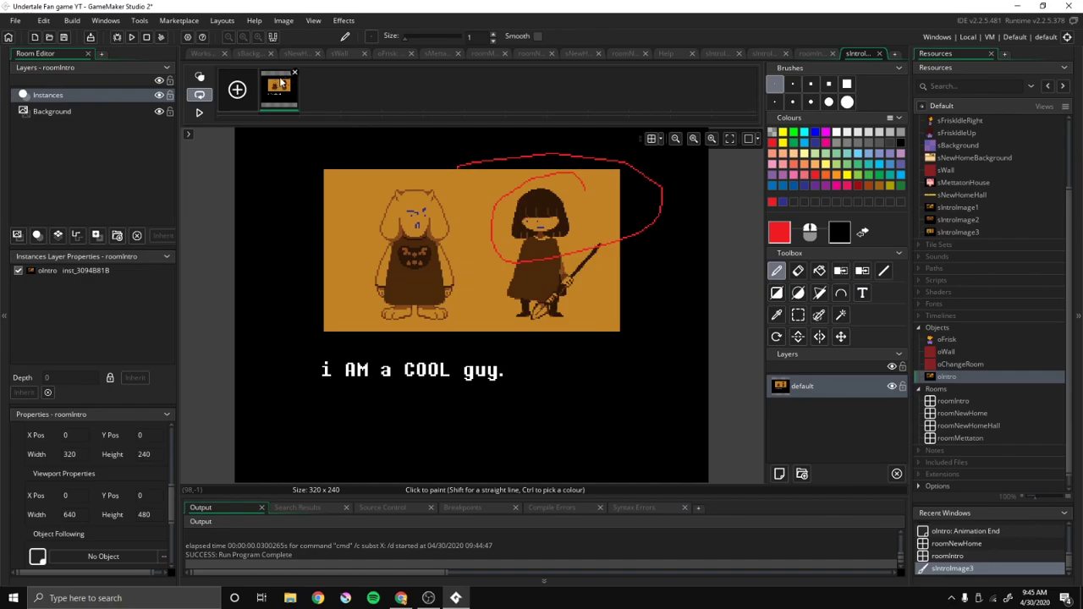
Duplicate the caption frame several times and fill the final caption letters black on the copies.
{"action": "key", "text": "ctrl+d"}
{"action": "left_click", "coordinate": [327, 85]}
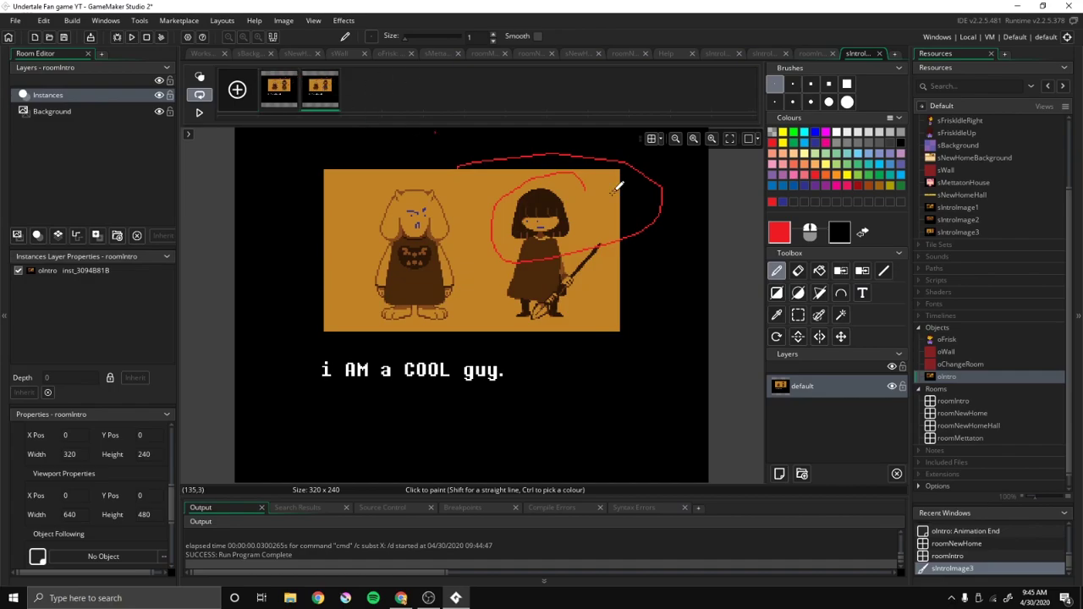
{"action": "left_click", "coordinate": [818, 276]}
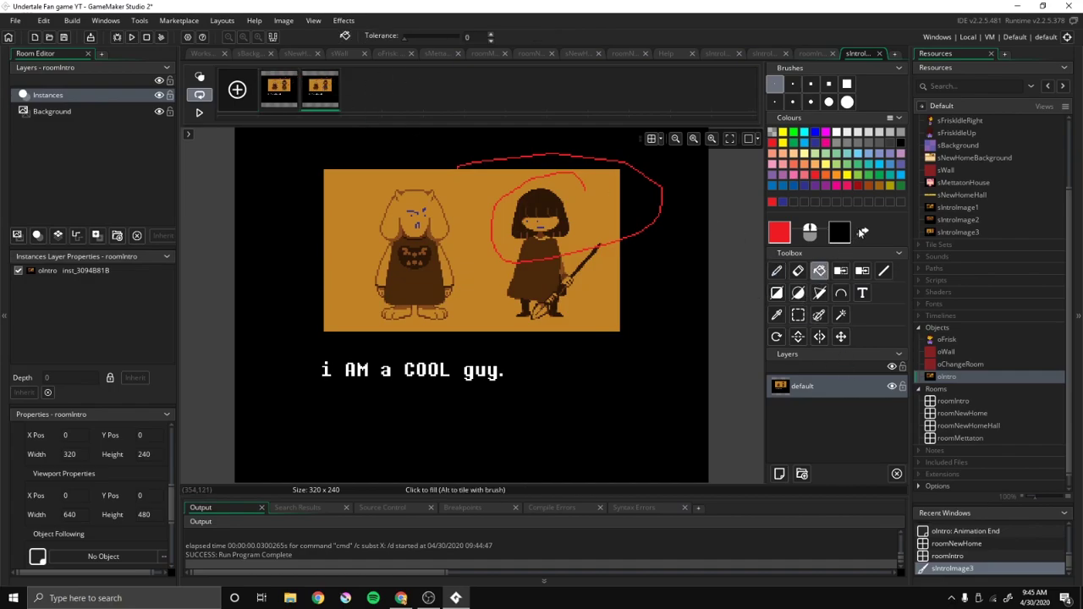
{"action": "left_click", "coordinate": [862, 232]}
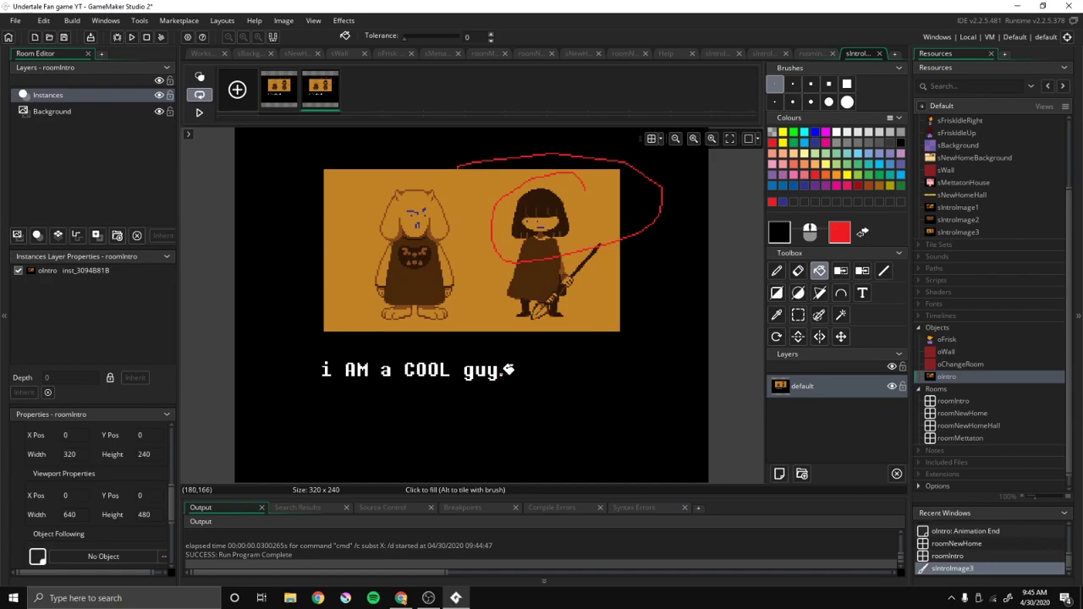
{"action": "key", "text": "ctrl+v"}
{"action": "key", "text": "ctrl+v"}
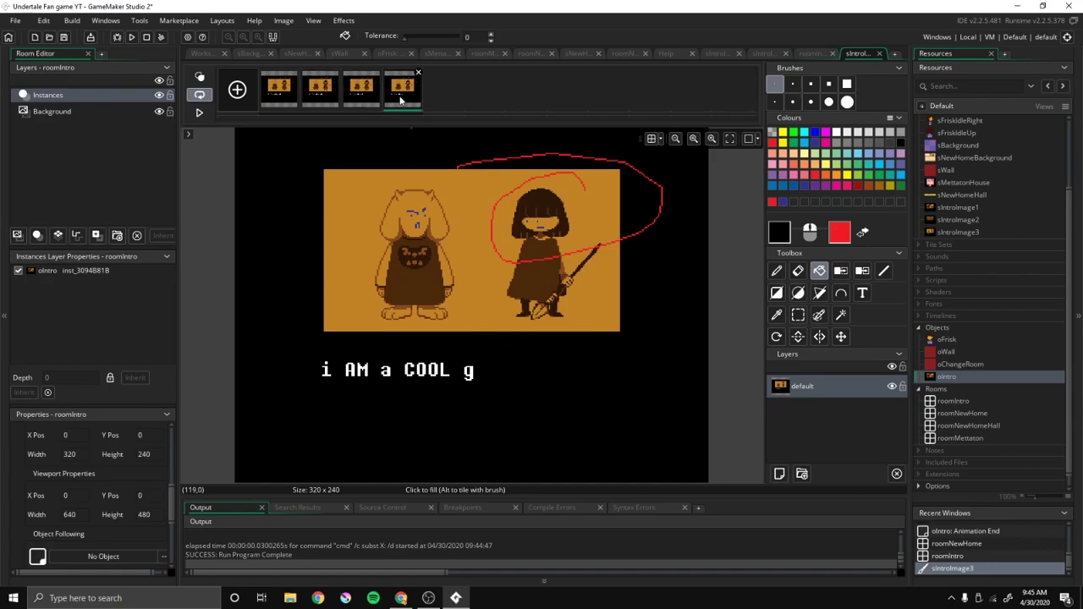
{"action": "key", "text": "ctrl+v"}
{"action": "key", "text": "ctrl+v"}
{"action": "key", "text": "ctrl+v"}
{"action": "key", "text": "ctrl+v"}
{"action": "key", "text": "ctrl+v"}
{"action": "left_click", "coordinate": [540, 95]}
{"action": "left_click", "coordinate": [410, 369]}
{"action": "left_click", "coordinate": [421, 370]}
Black out more letters down to just 'i', then drag frames into reveal order.
{"action": "key", "text": "ctrl+v"}
{"action": "key", "text": "ctrl+v"}
{"action": "left_click", "coordinate": [388, 370]}
{"action": "left_click", "coordinate": [367, 370]}
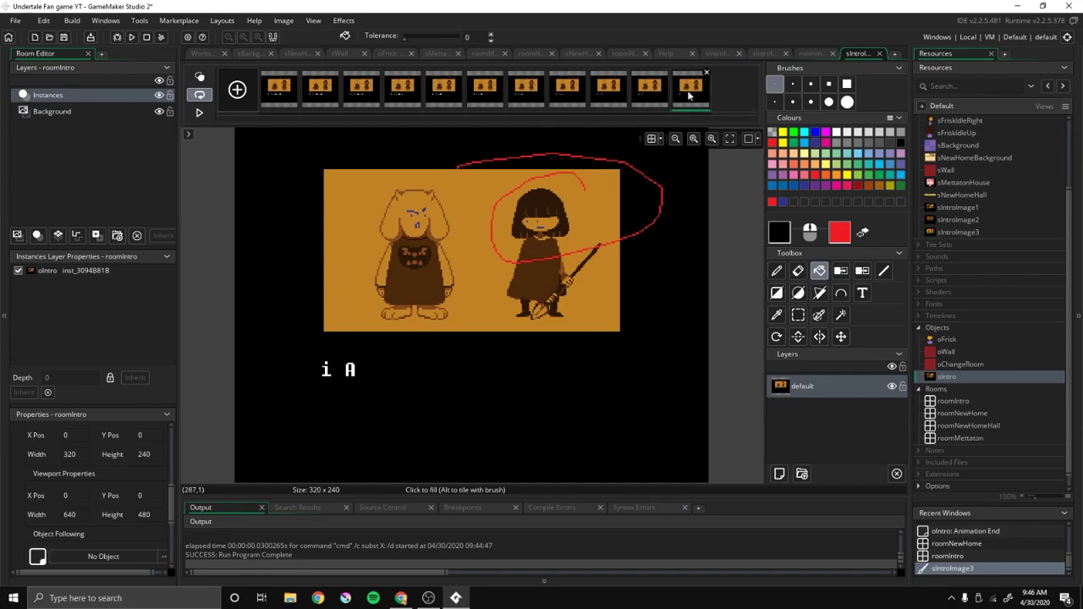
{"action": "key", "text": "ctrl+v"}
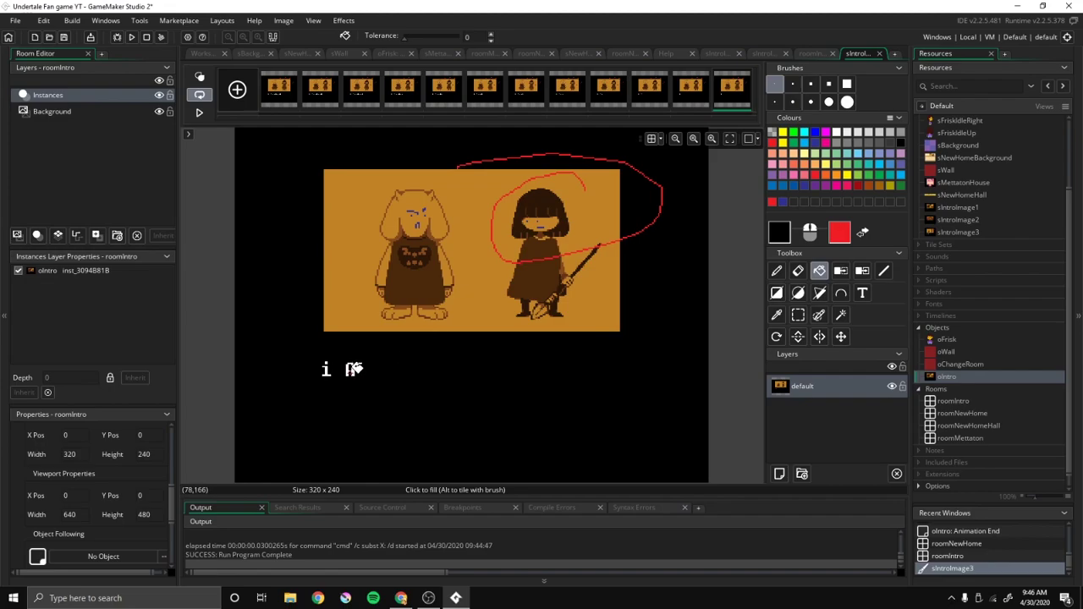
{"action": "left_click", "coordinate": [352, 370]}
{"action": "left_click_drag", "start_coordinate": [732, 104], "coordinate": [273, 106]}
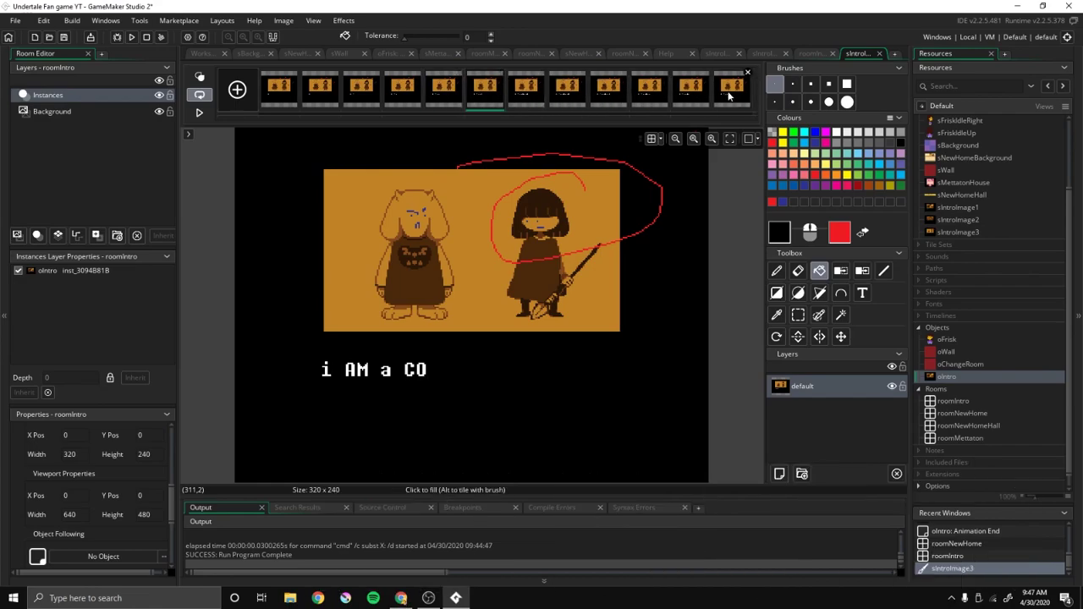
{"action": "mouse_move", "coordinate": [711, 99]}
{"action": "left_mouse_down"}
{"action": "mouse_move", "coordinate": [571, 99]}
{"action": "mouse_move", "coordinate": [743, 104]}
{"action": "mouse_move", "coordinate": [590, 99]}
{"action": "mouse_move", "coordinate": [729, 102]}
{"action": "mouse_move", "coordinate": [620, 97]}
{"action": "mouse_move", "coordinate": [681, 98]}
{"action": "mouse_move", "coordinate": [668, 99]}
{"action": "left_mouse_up"}
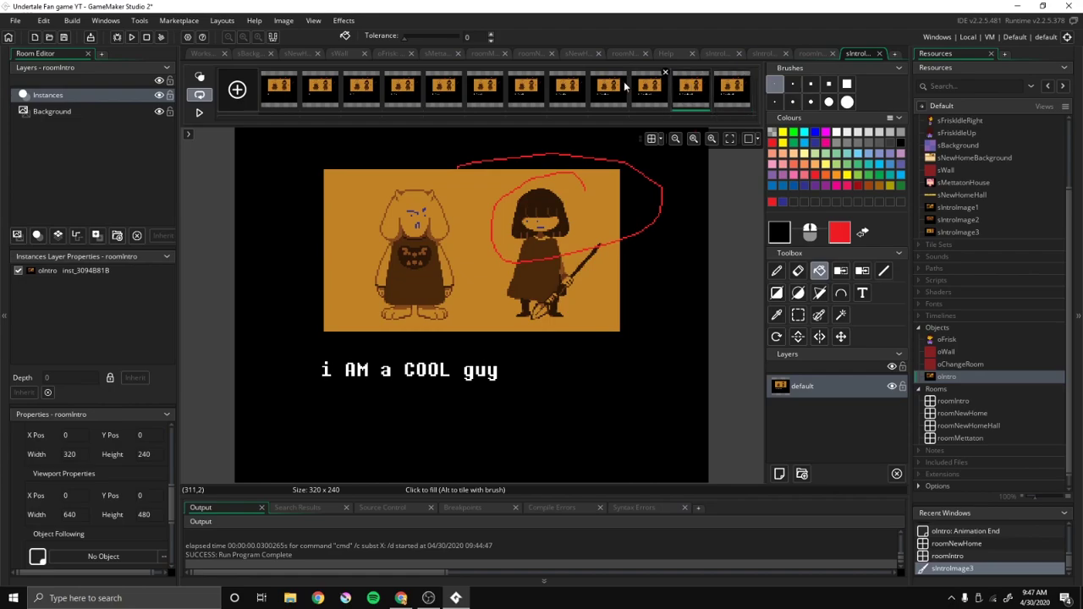
Preview the caption animation and set sIntroImage3's playback speed to 7.5 frames per second.
{"action": "left_click", "coordinate": [209, 112]}
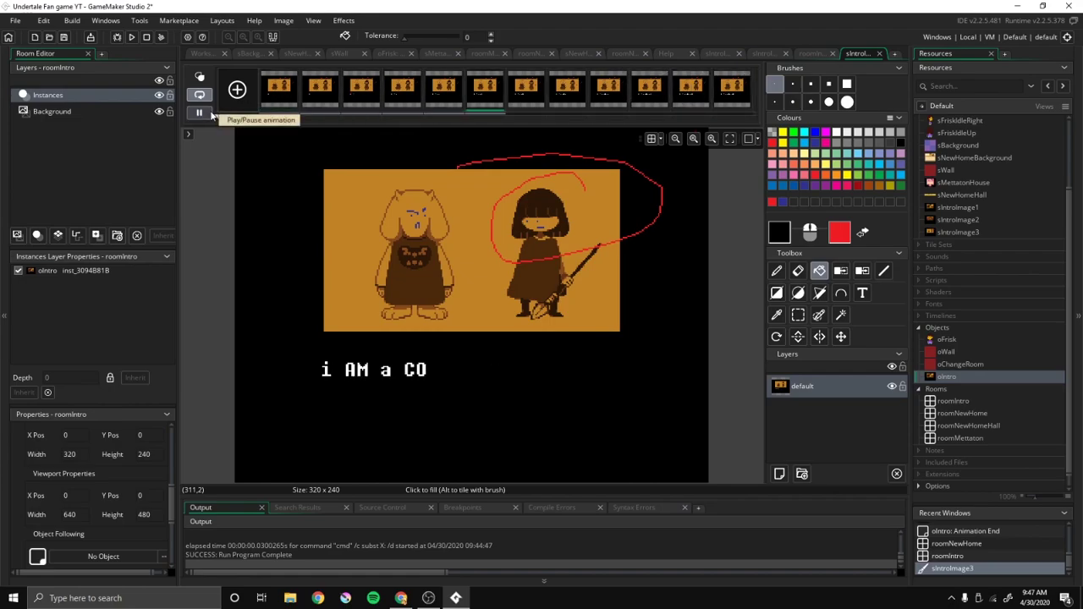
{"action": "left_click", "coordinate": [209, 113]}
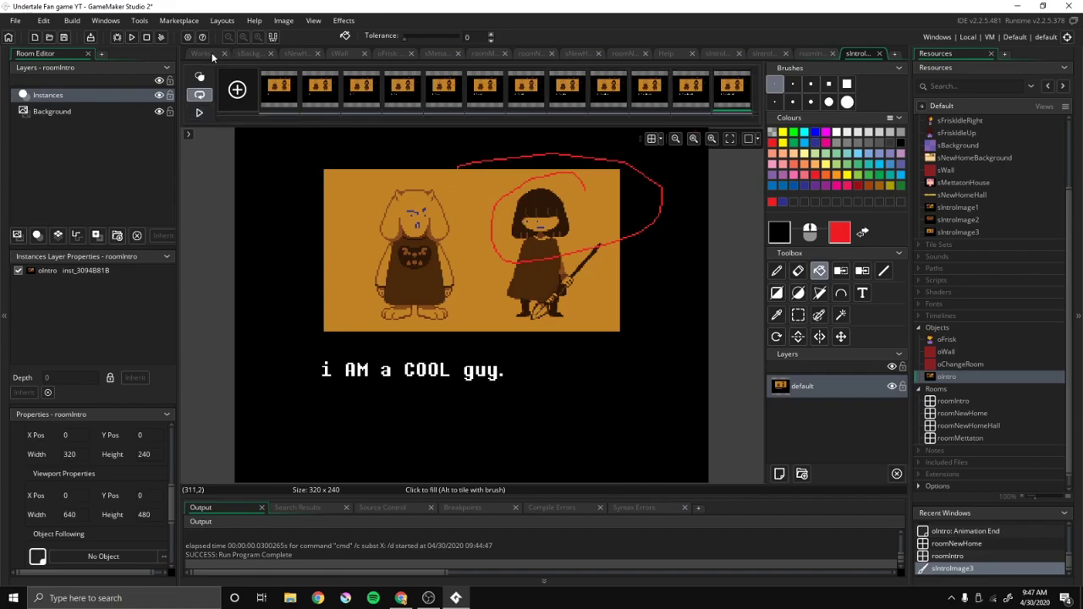
{"action": "left_click", "coordinate": [212, 56]}
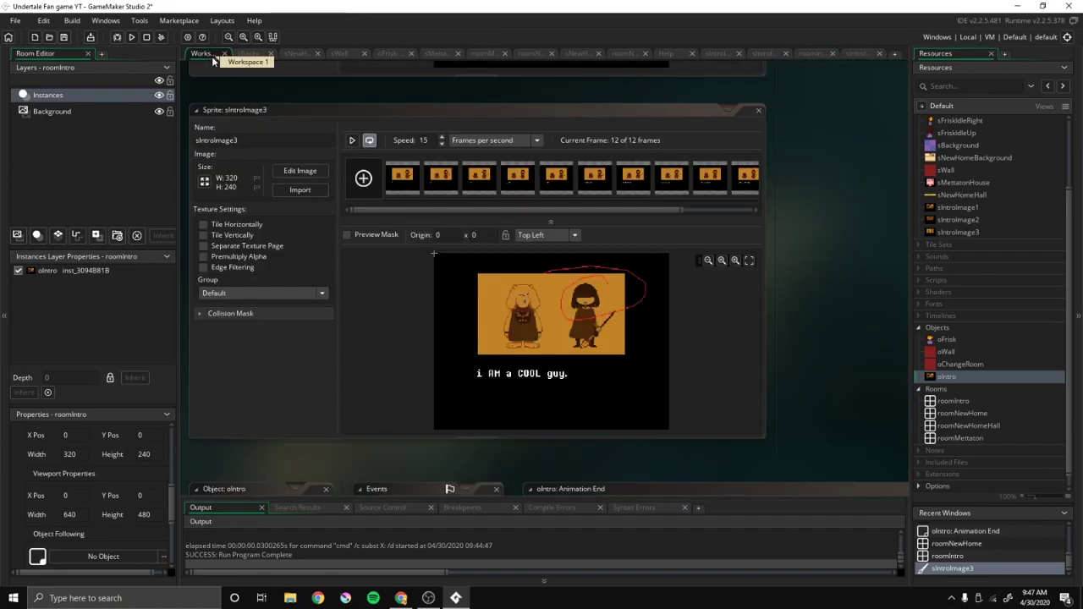
{"action": "left_click", "coordinate": [431, 140]}
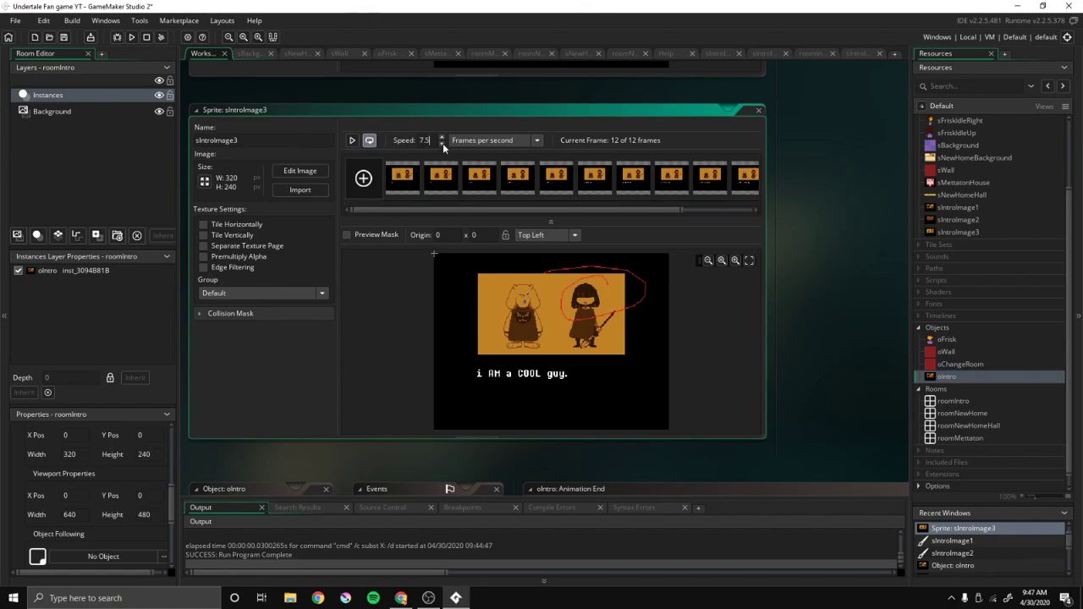
{"action": "left_click_drag", "start_coordinate": [481, 210], "coordinate": [551, 210]}
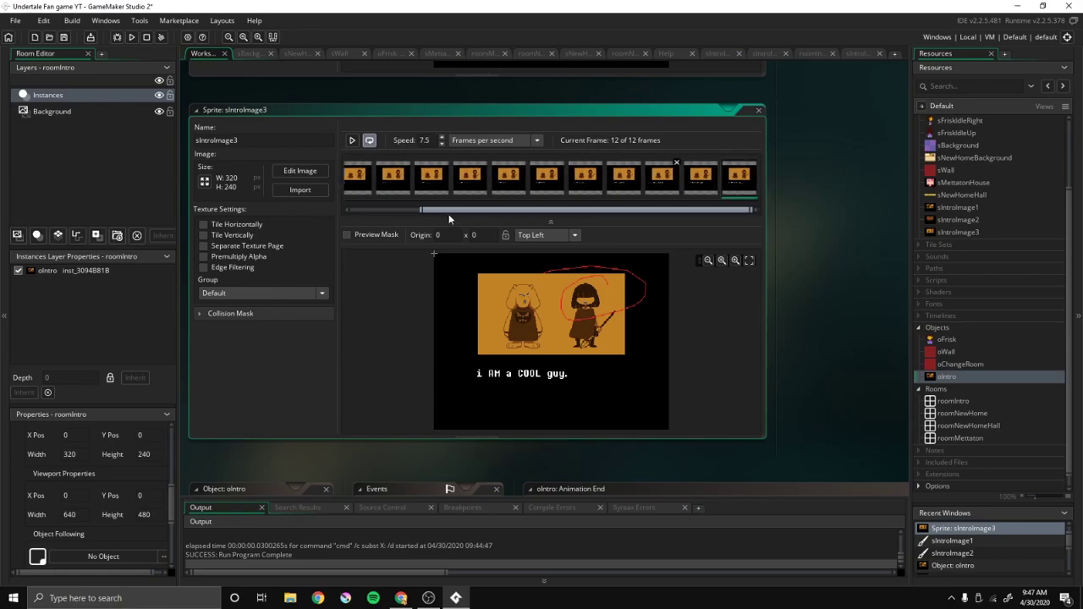
{"action": "left_click_drag", "start_coordinate": [590, 208], "coordinate": [398, 180]}
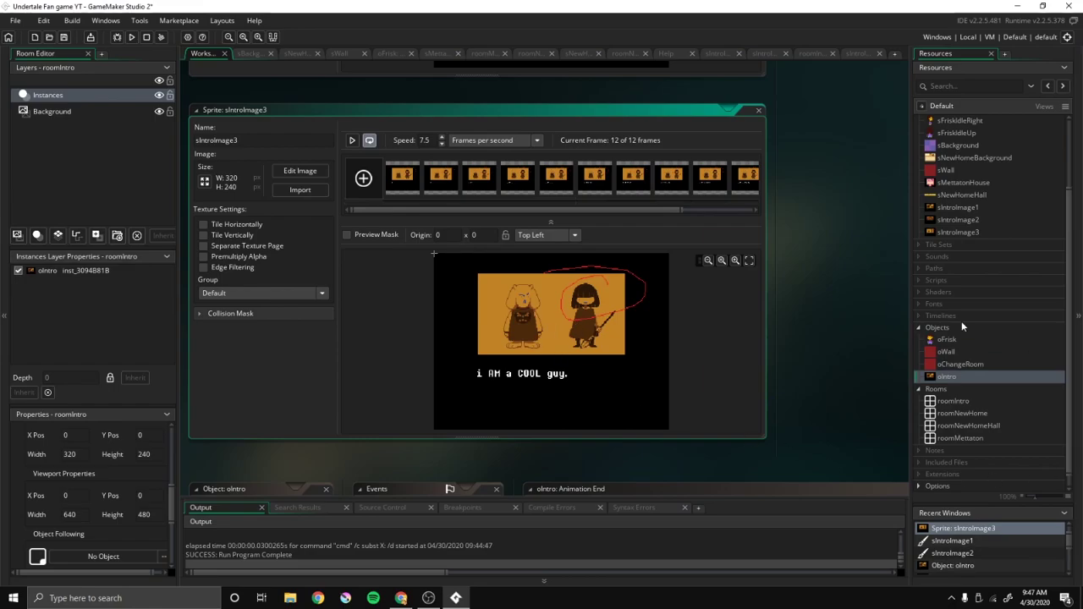
{"action": "scroll", "coordinate": [955, 283], "scroll_direction": "down", "scroll_amount": 1}
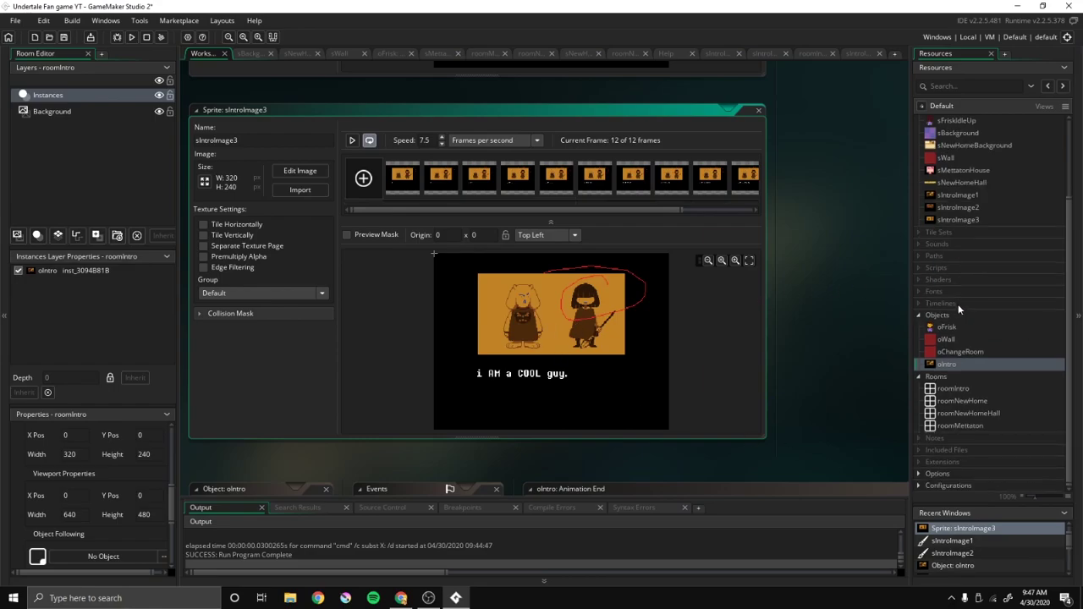
In oIntro's Animation End code, add 'else if sprite_index = sIntroImage2' setting sprite_index to sIntroImage3.
{"action": "double_click", "coordinate": [974, 388]}
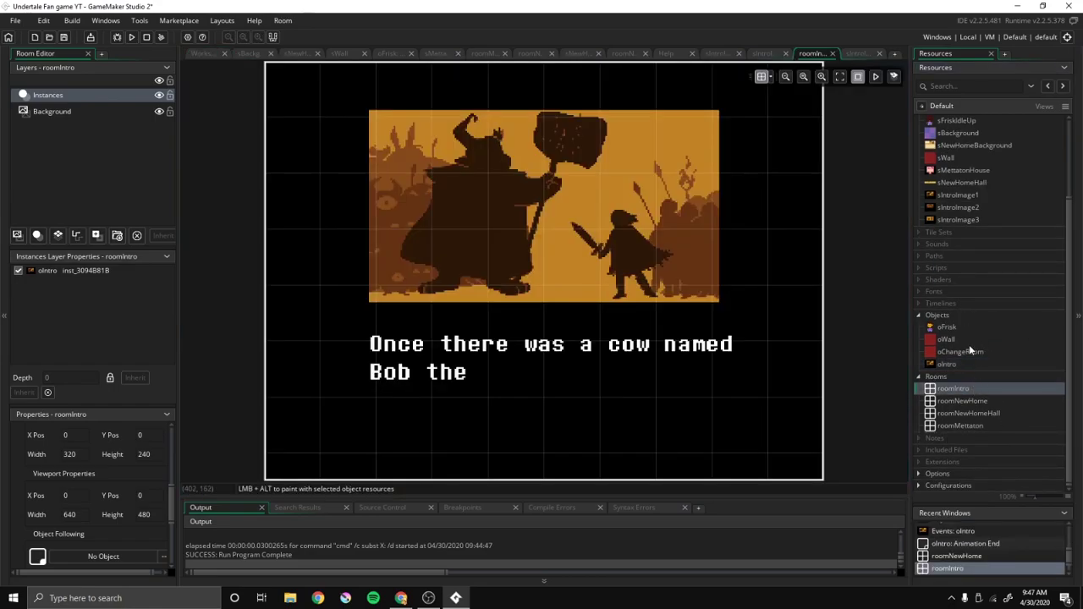
{"action": "double_click", "coordinate": [970, 364]}
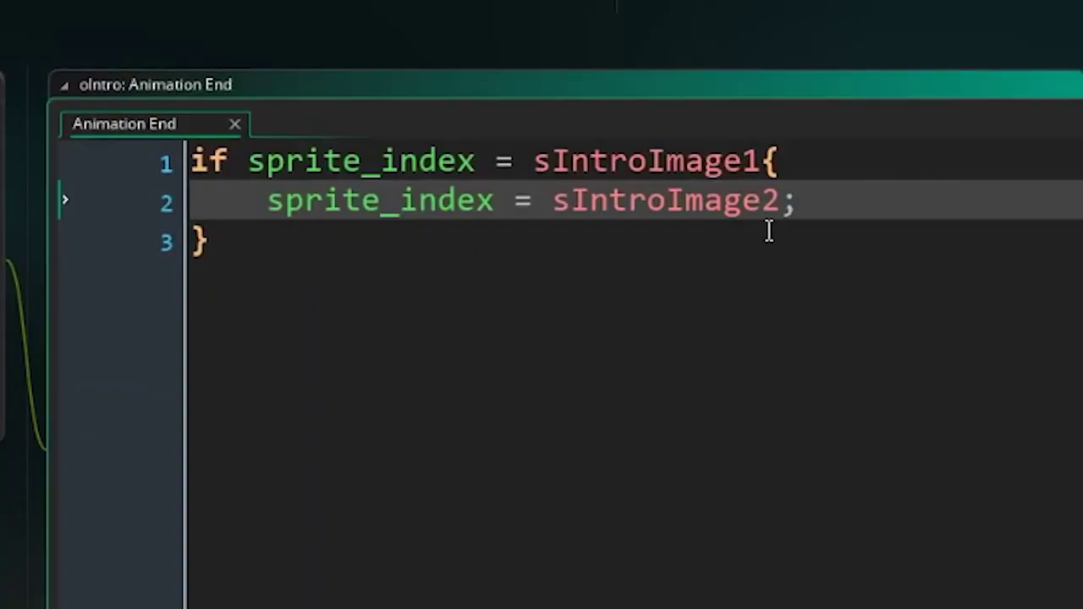
{"action": "left_click", "coordinate": [768, 230]}
{"action": "type", "text": "E"}
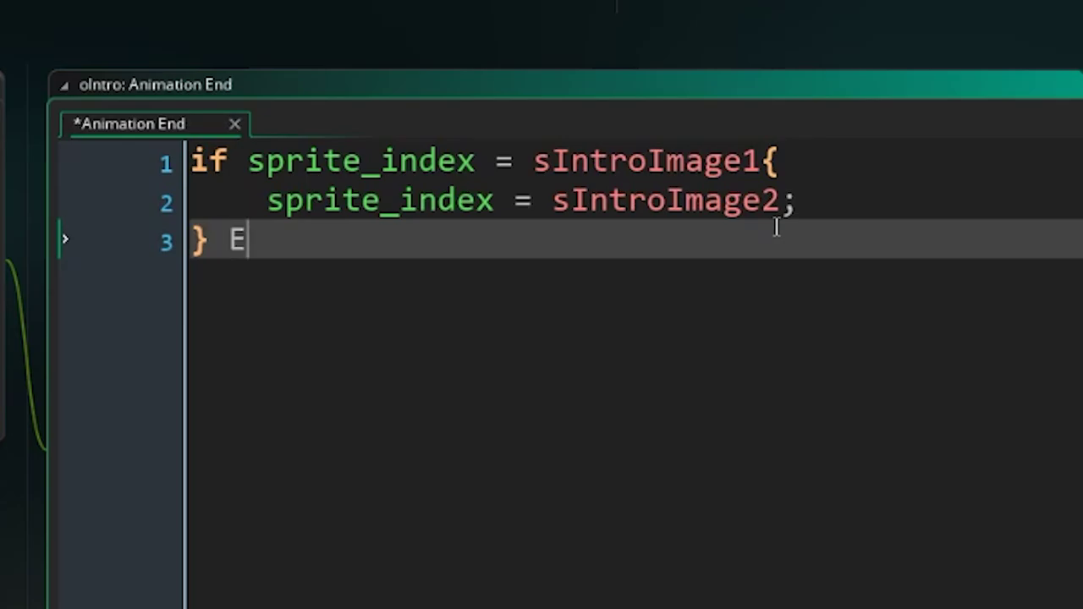
{"action": "key", "text": "BackSpace"}
{"action": "type", "text": "else "}
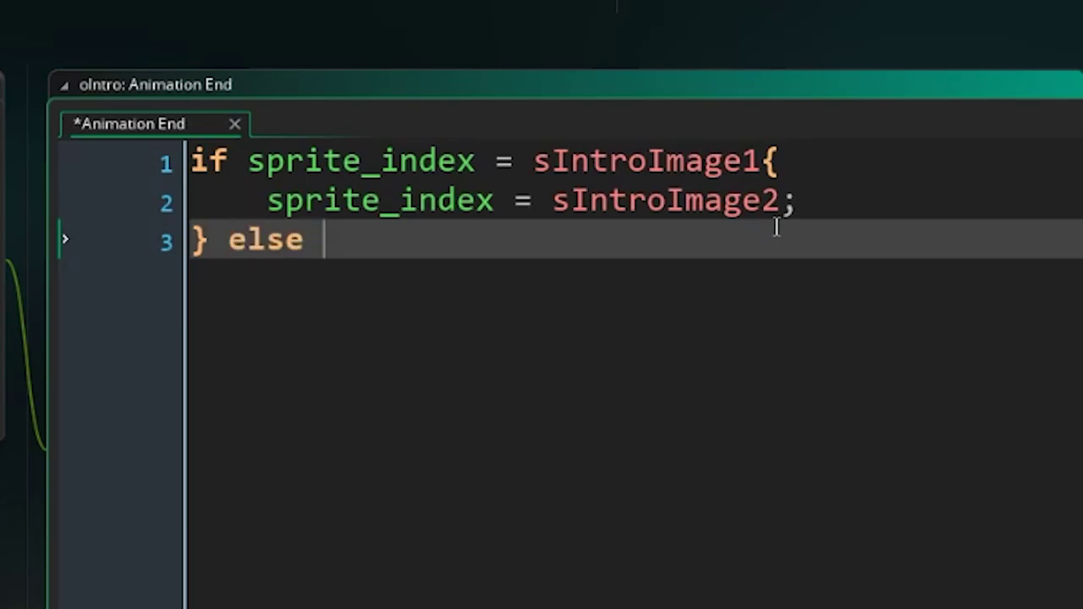
{"action": "type", "text": "if spriot"}
{"action": "key", "text": "BackSpace"}
{"action": "key", "text": "BackSpace"}
{"action": "type", "text": "te_index = s"}
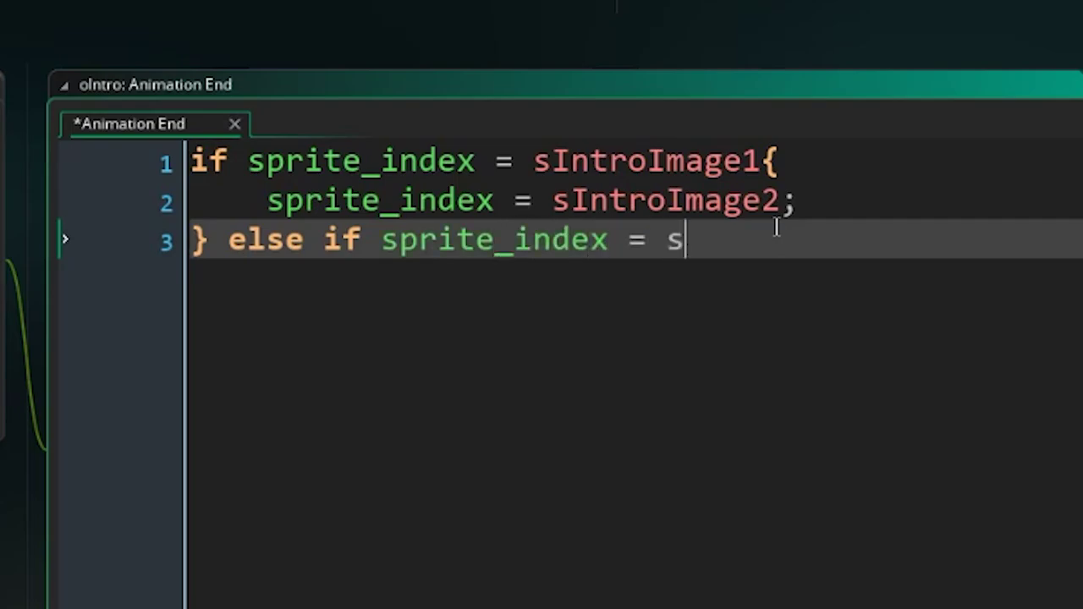
{"action": "type", "text": "IntroImage2"}
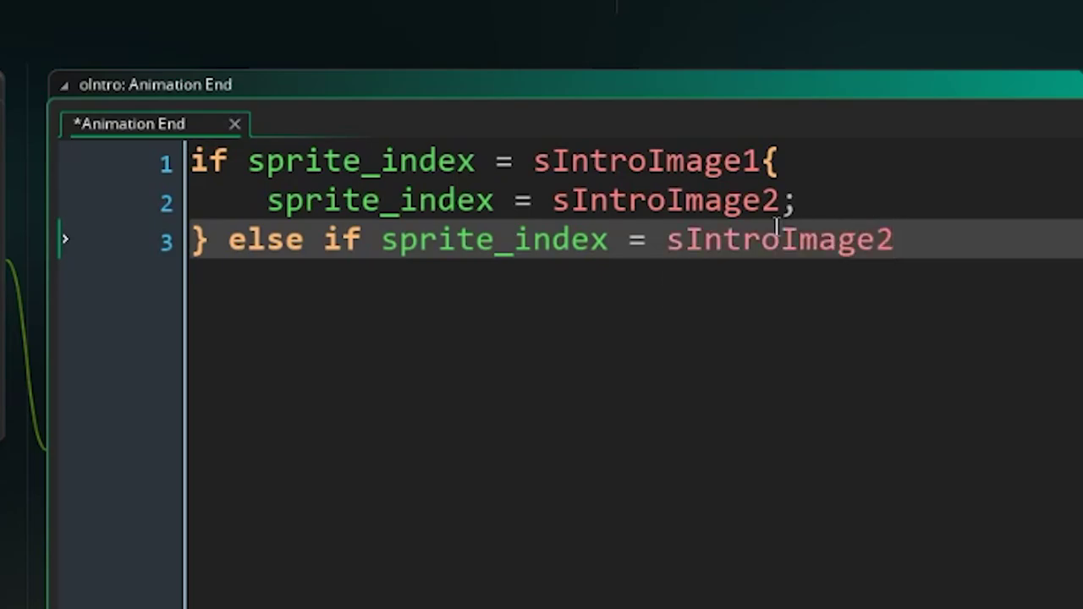
{"action": "type", "text": "{"}
{"action": "key", "text": "Return"}
{"action": "key", "text": "Return"}
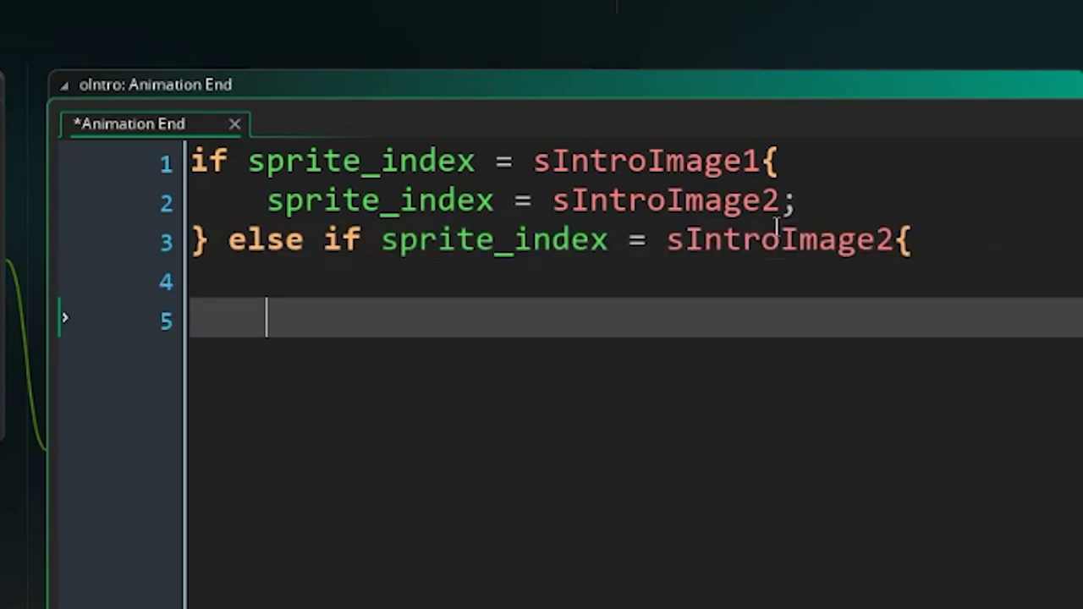
{"action": "type", "text": "}"}
{"action": "key", "text": "Up"}
{"action": "type", "text": "sprit"}
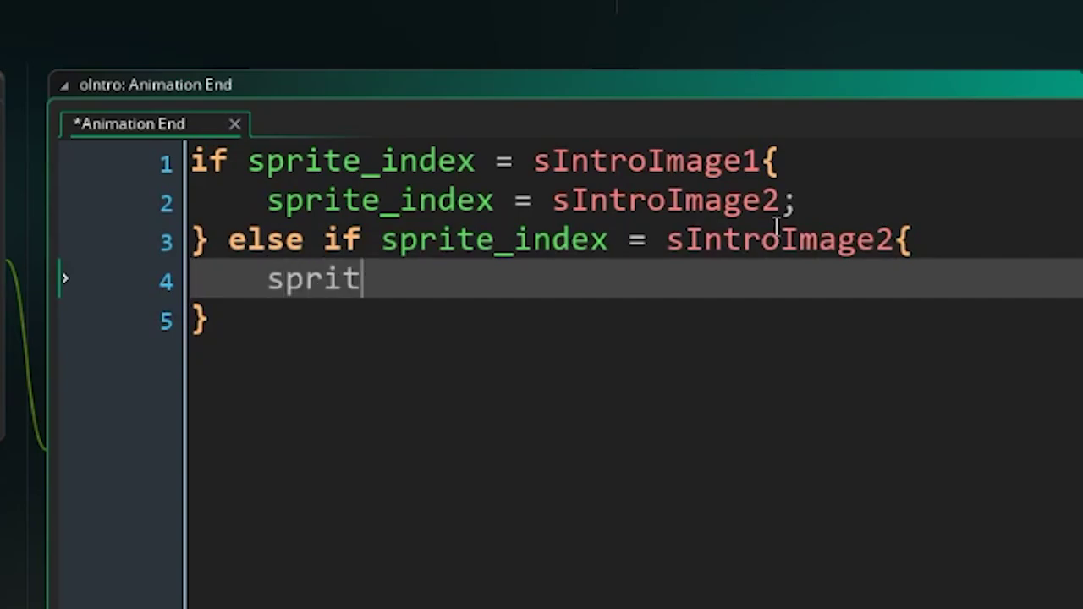
{"action": "type", "text": "e_index = "}
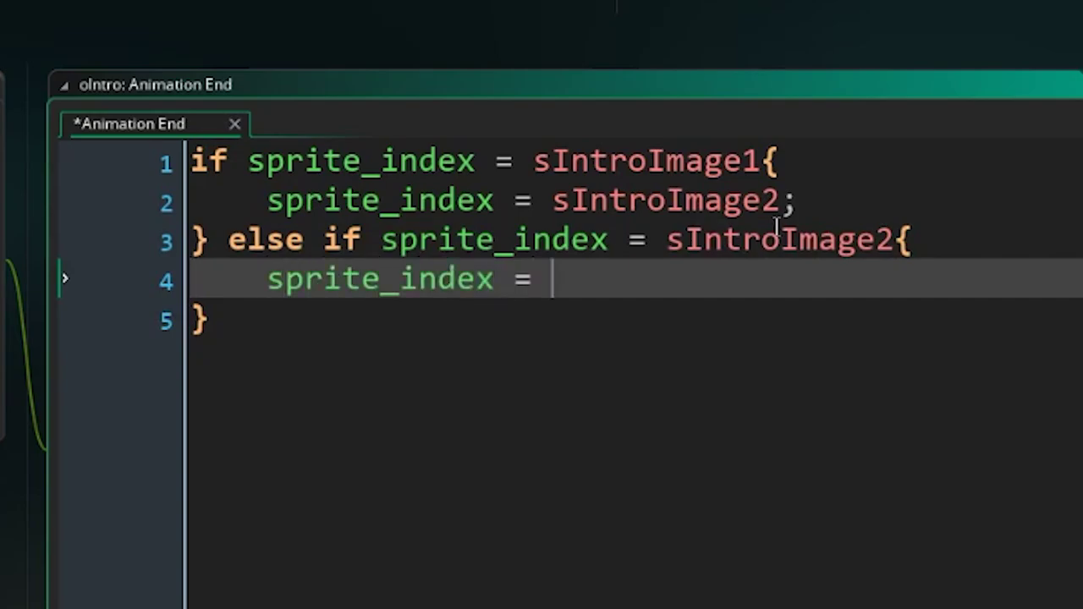
{"action": "type", "text": "sIntroImage3;"}
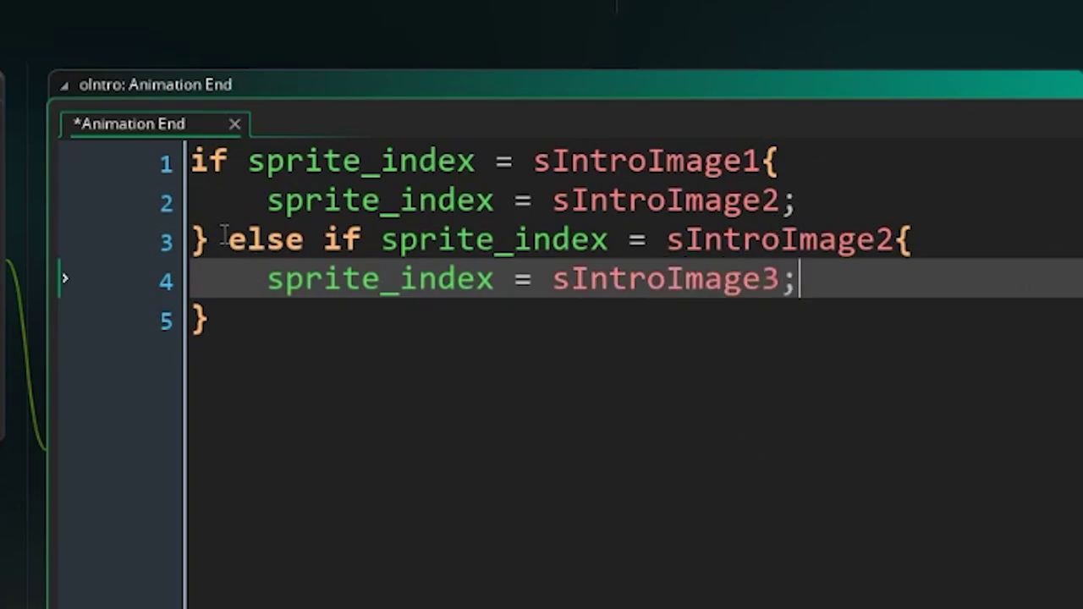
Review the sIntroImage1 and sIntroImage2 conditions and the sIntroImage3 assignment line by line.
{"action": "left_click_drag", "start_coordinate": [224, 236], "coordinate": [819, 247]}
{"action": "left_click", "coordinate": [818, 241]}
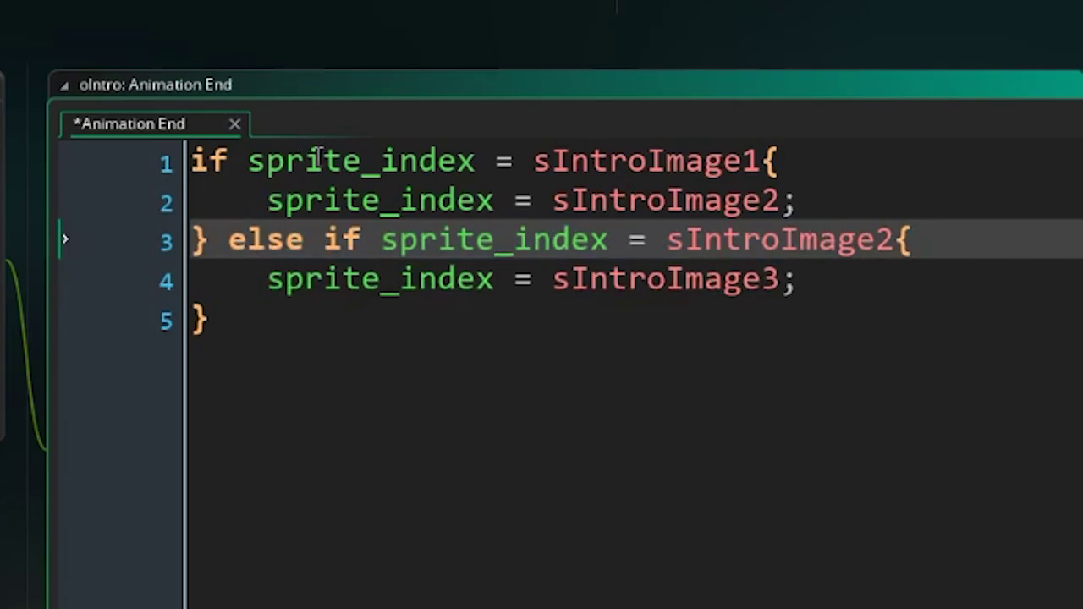
{"action": "left_click_drag", "start_coordinate": [247, 160], "coordinate": [761, 161]}
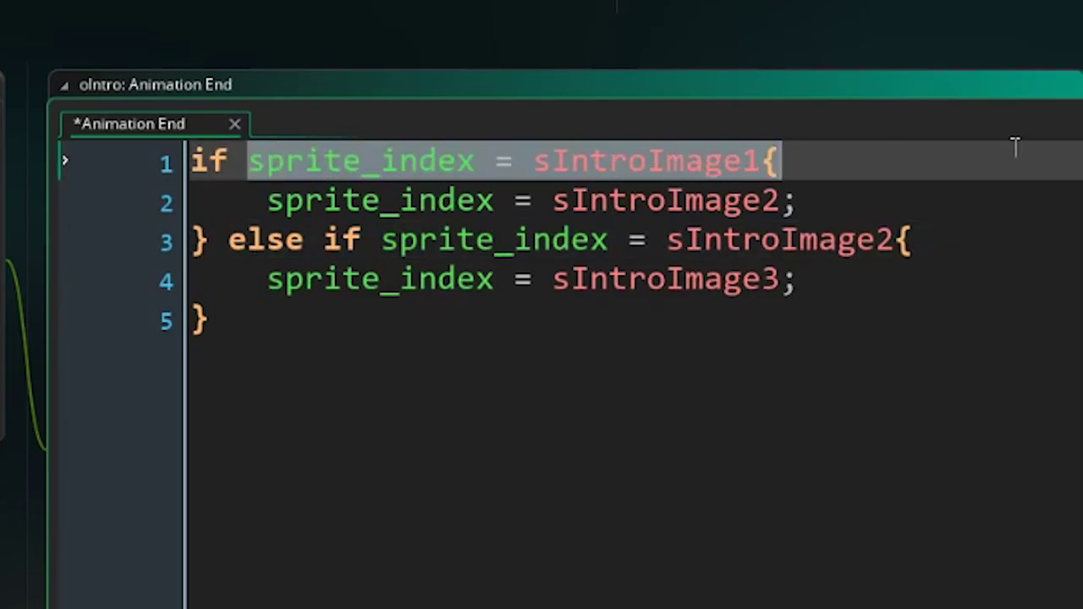
{"action": "left_click", "coordinate": [512, 161]}
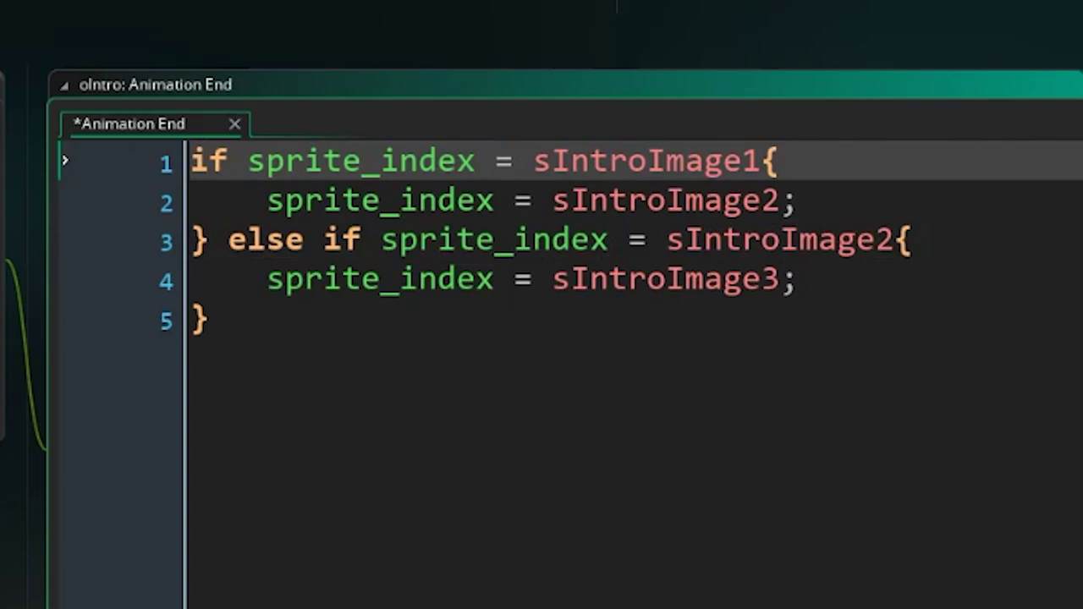
{"action": "left_click_drag", "start_coordinate": [229, 160], "coordinate": [744, 163]}
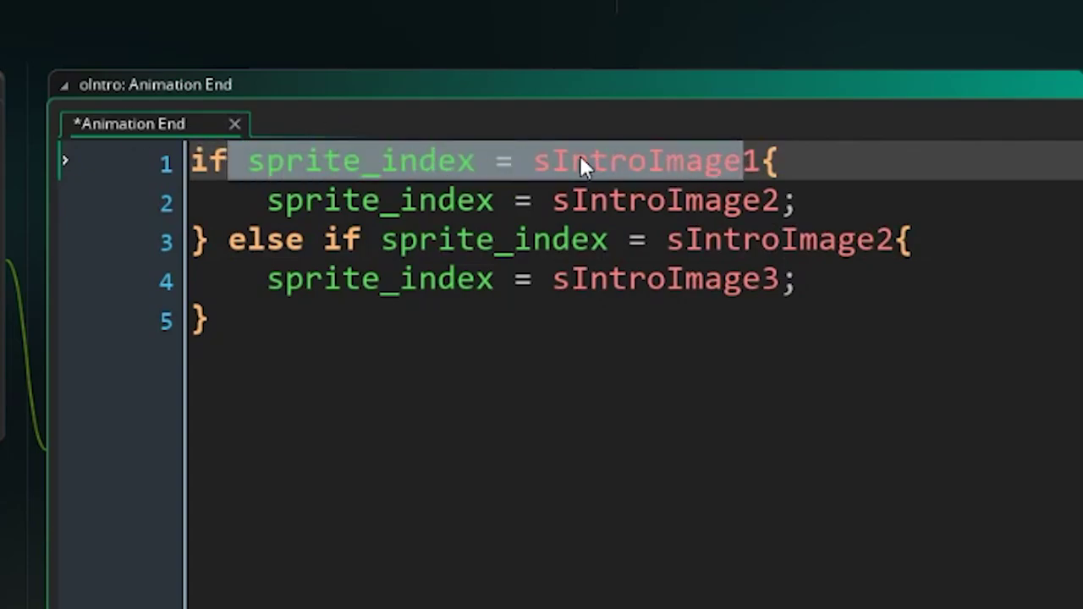
{"action": "left_click", "coordinate": [833, 151]}
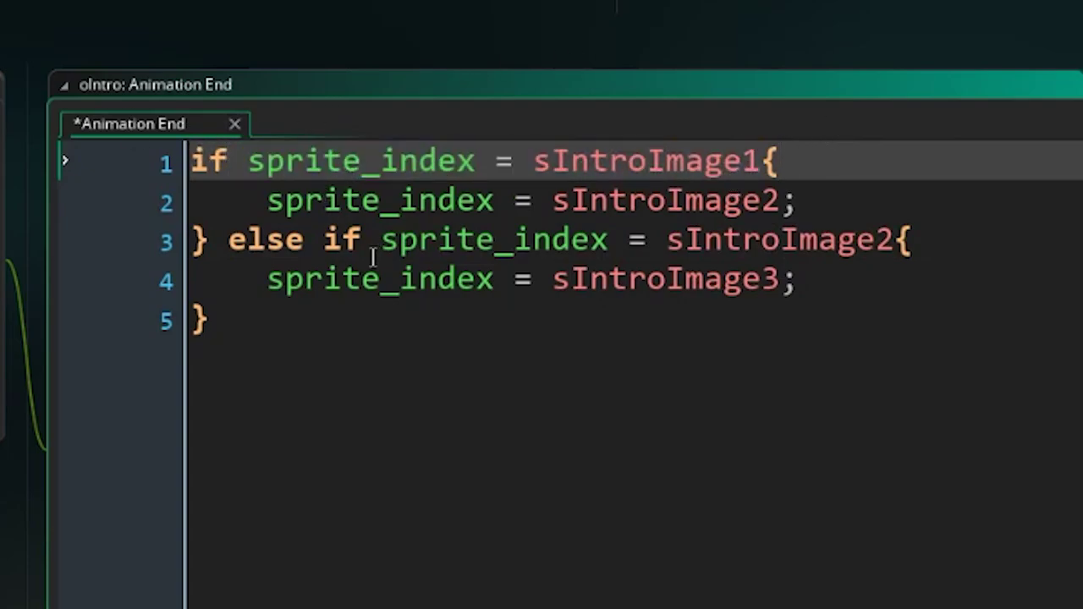
{"action": "left_click_drag", "start_coordinate": [378, 240], "coordinate": [914, 240]}
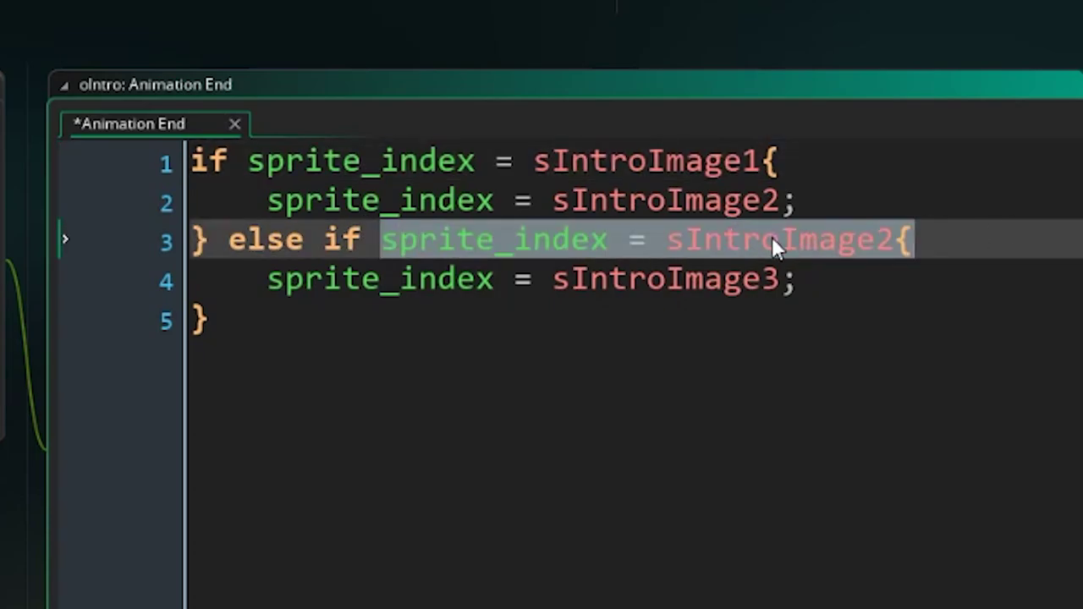
{"action": "left_click", "coordinate": [667, 240]}
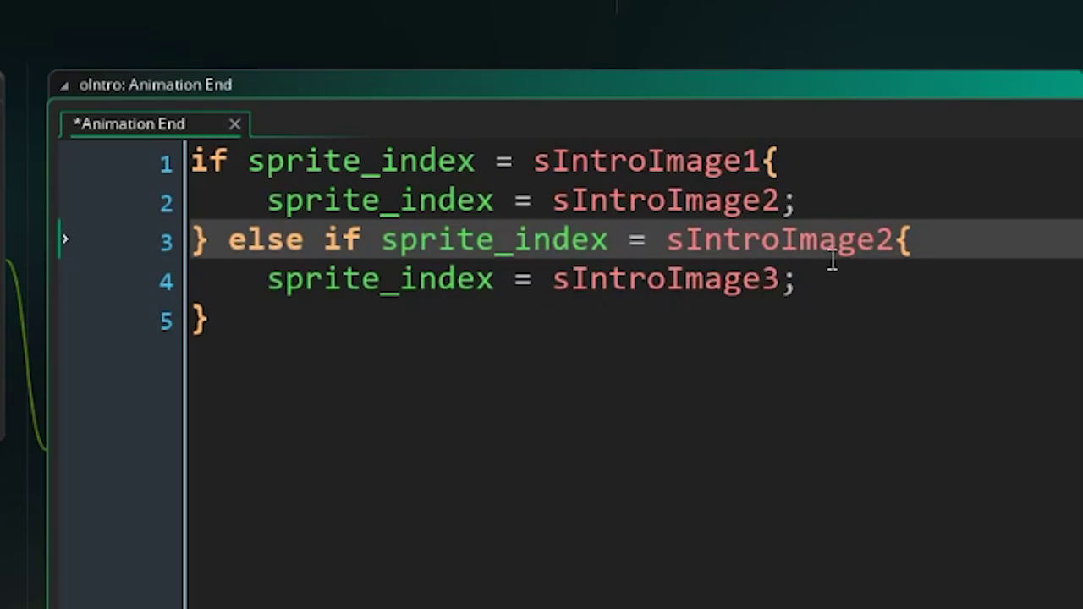
{"action": "left_click_drag", "start_coordinate": [572, 279], "coordinate": [283, 290]}
{"action": "left_click", "coordinate": [633, 275]}
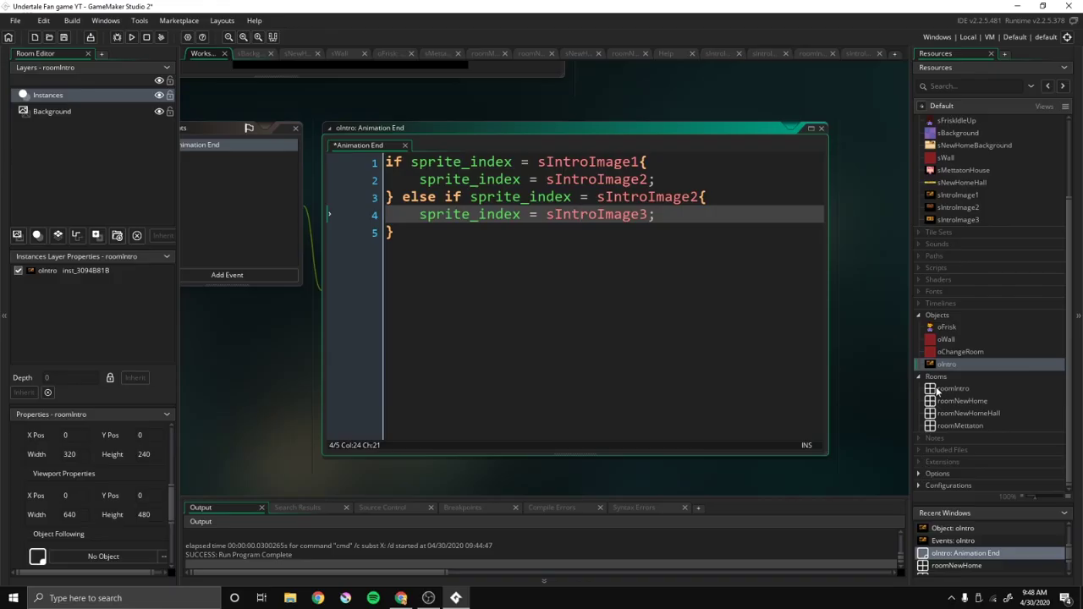
Reopen roomIntro and run the game to test the three-image intro sequence.
{"action": "double_click", "coordinate": [939, 389]}
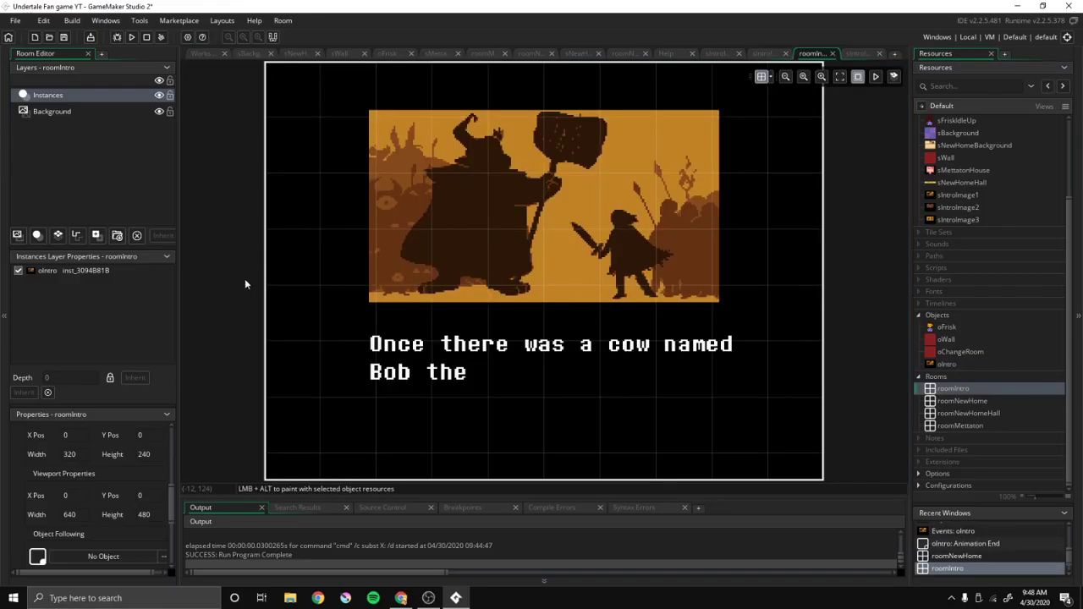
{"action": "left_click", "coordinate": [131, 38]}
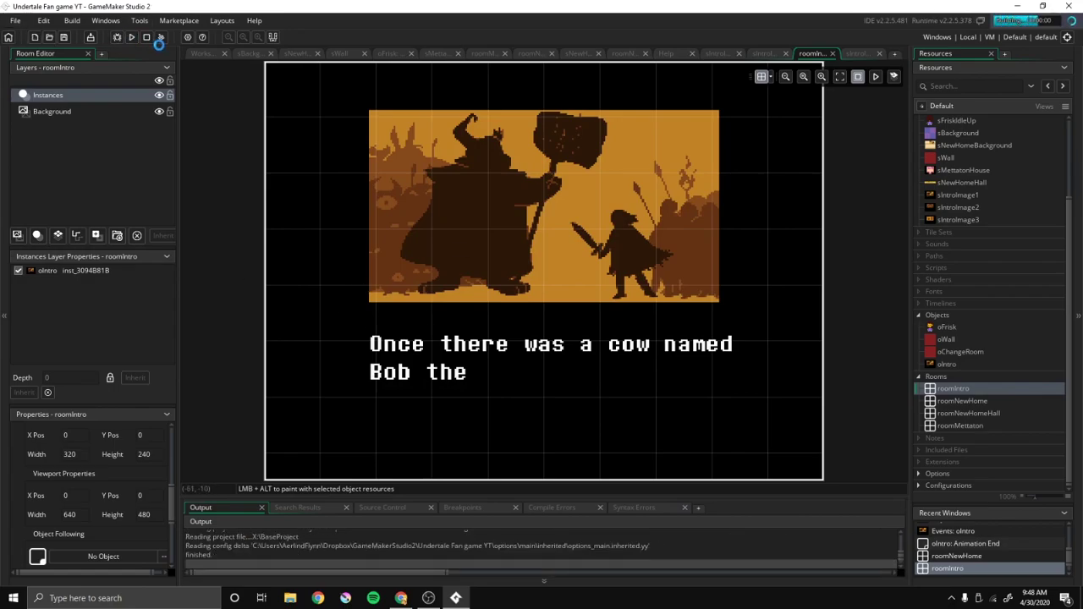